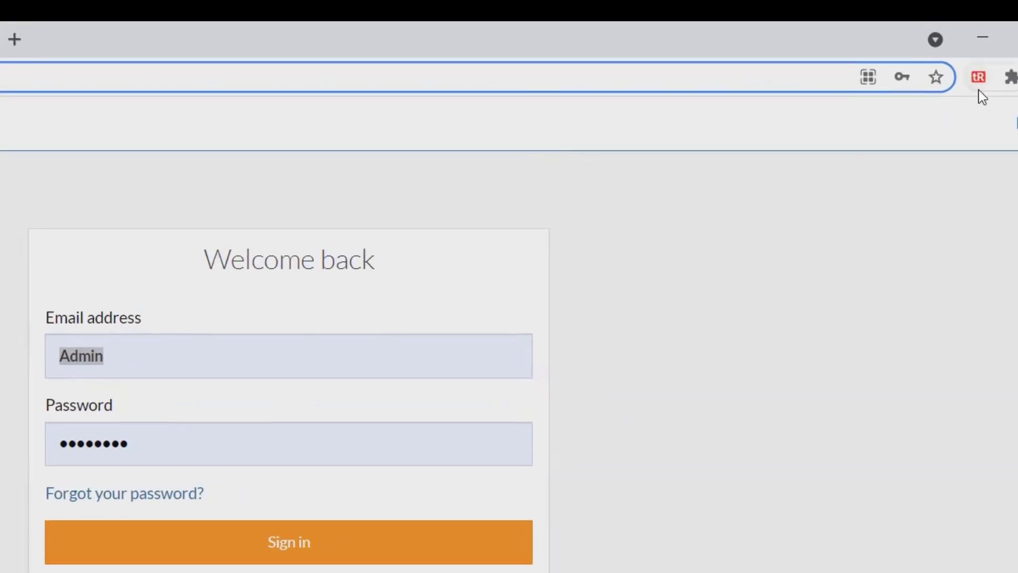
# Step: Replace the prefilled Admin email with your own account's saved email address
pyautogui.click(1010, 77)
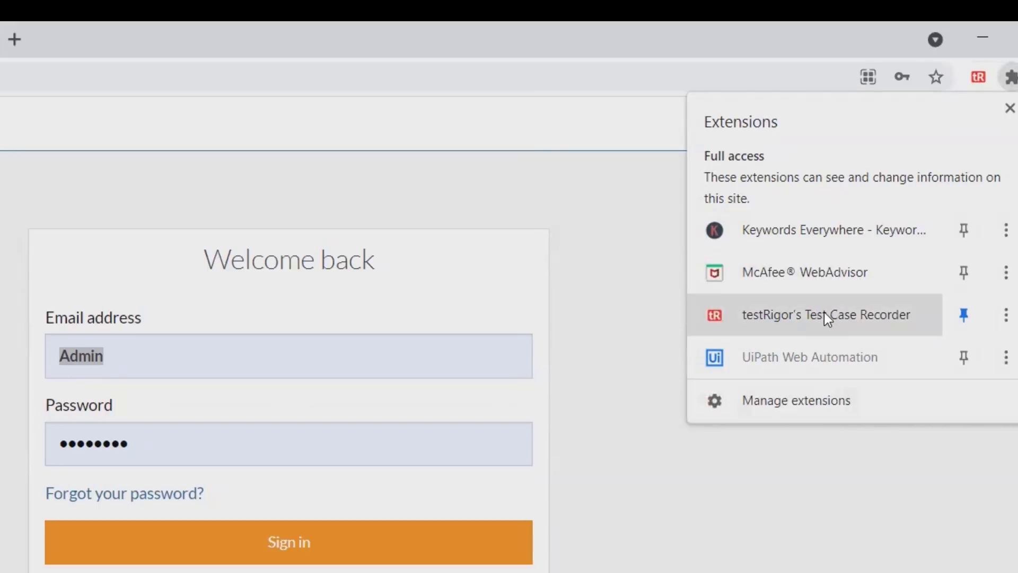
pyautogui.click(1010, 77)
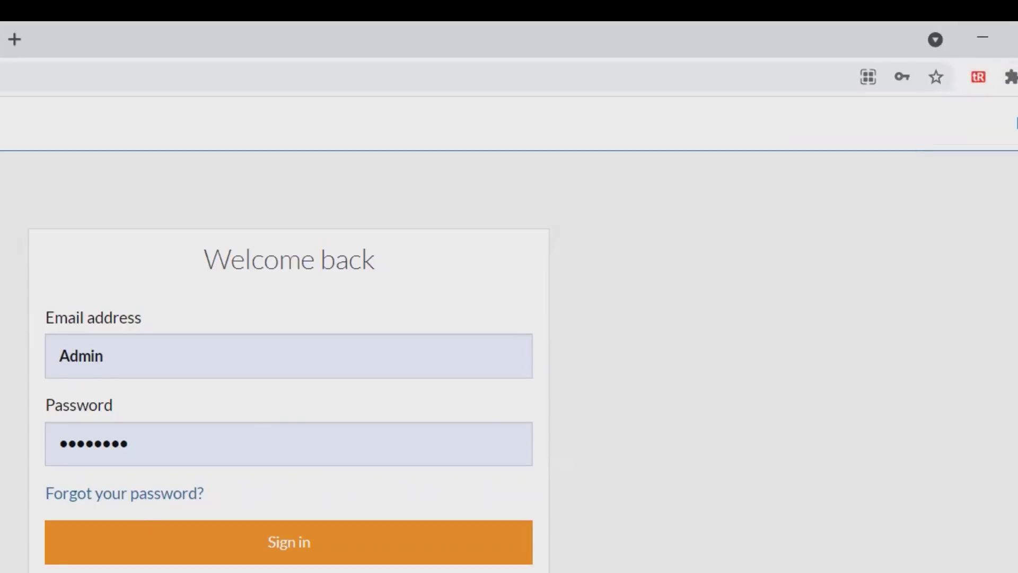
pyautogui.click(159, 353)
pyautogui.press('BackSpace')
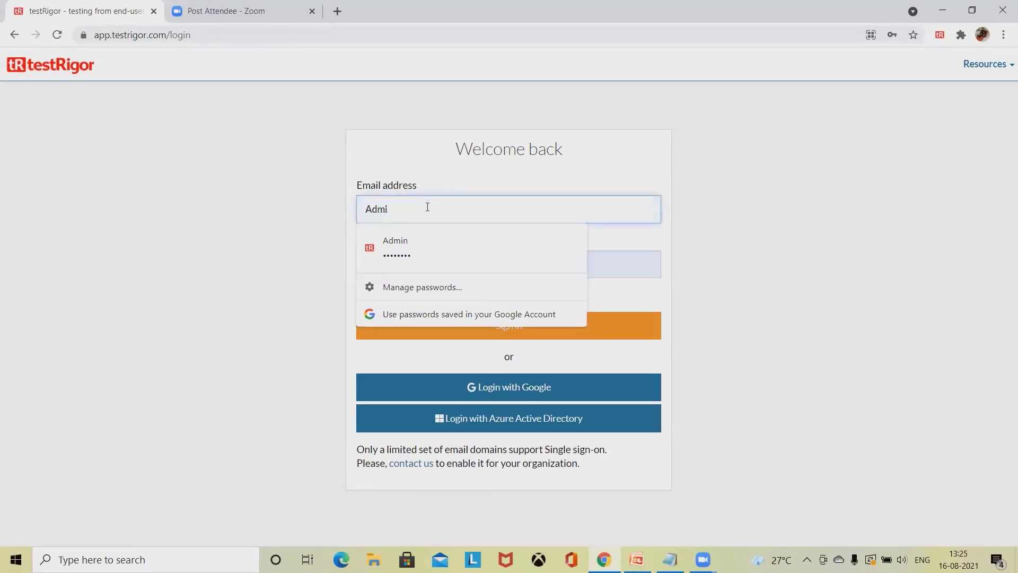
pyautogui.press('BackSpace')
pyautogui.press('BackSpace')
pyautogui.press('BackSpace')
pyautogui.press('BackSpace')
pyautogui.write('rai')
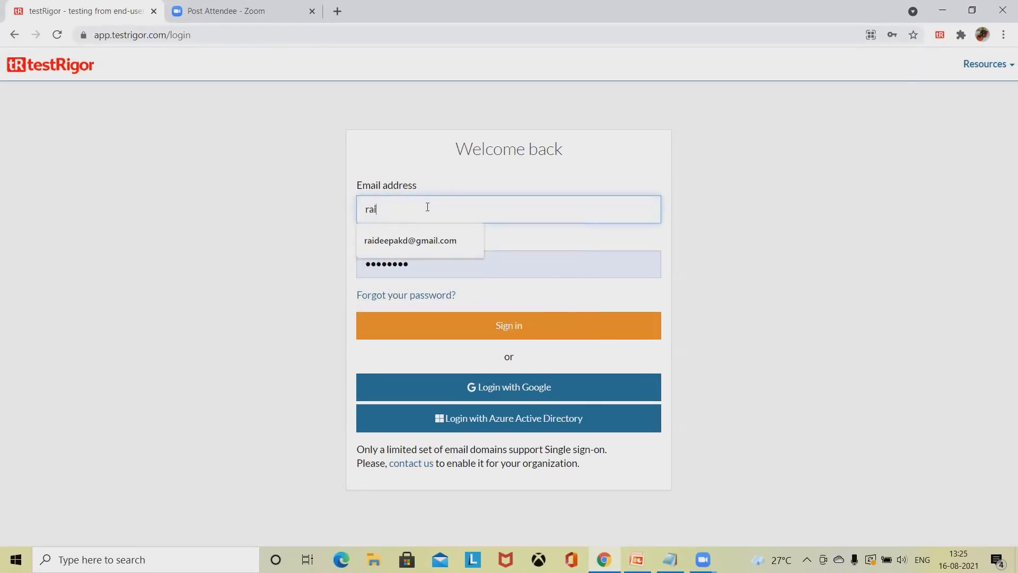
pyautogui.click(445, 243)
# Step: Re-enter the account password and submit the testRigor sign-in form
pyautogui.click(449, 265)
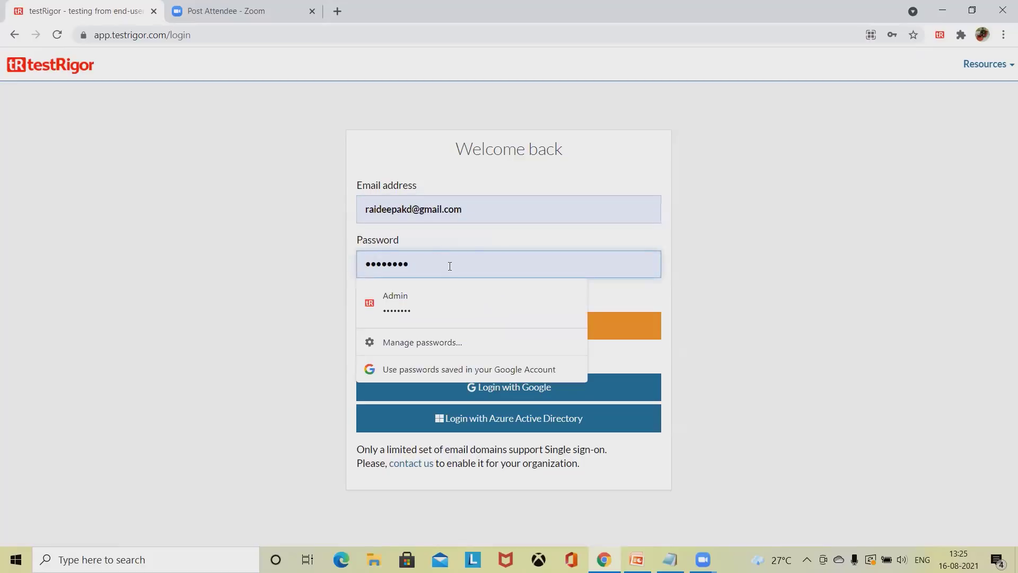
pyautogui.press('BackSpace')
pyautogui.press('BackSpace')
pyautogui.press('BackSpace')
pyautogui.press('BackSpace')
pyautogui.press('BackSpace')
pyautogui.press('BackSpace')
pyautogui.press('BackSpace')
pyautogui.press('BackSpace')
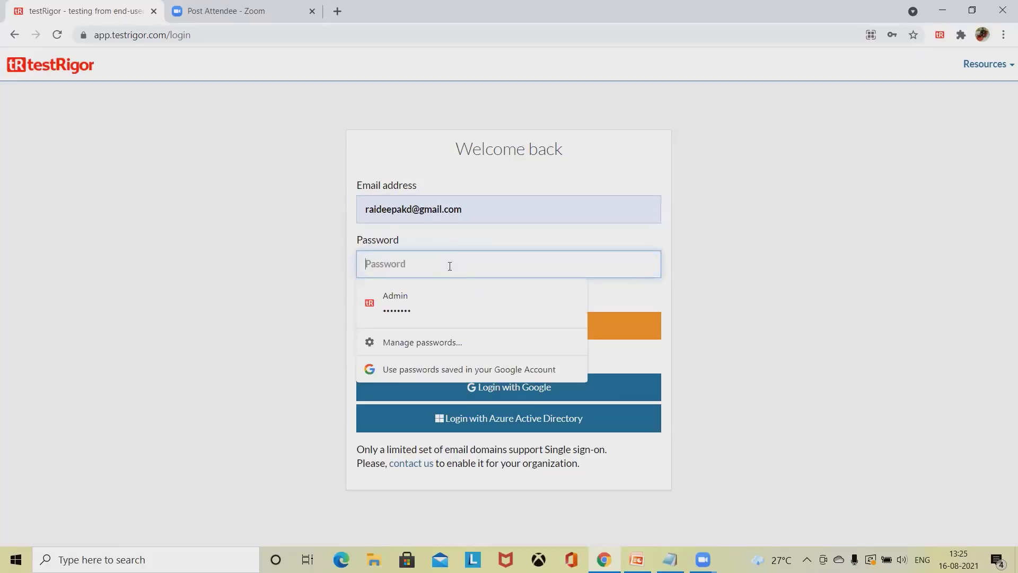
pyautogui.write('••')
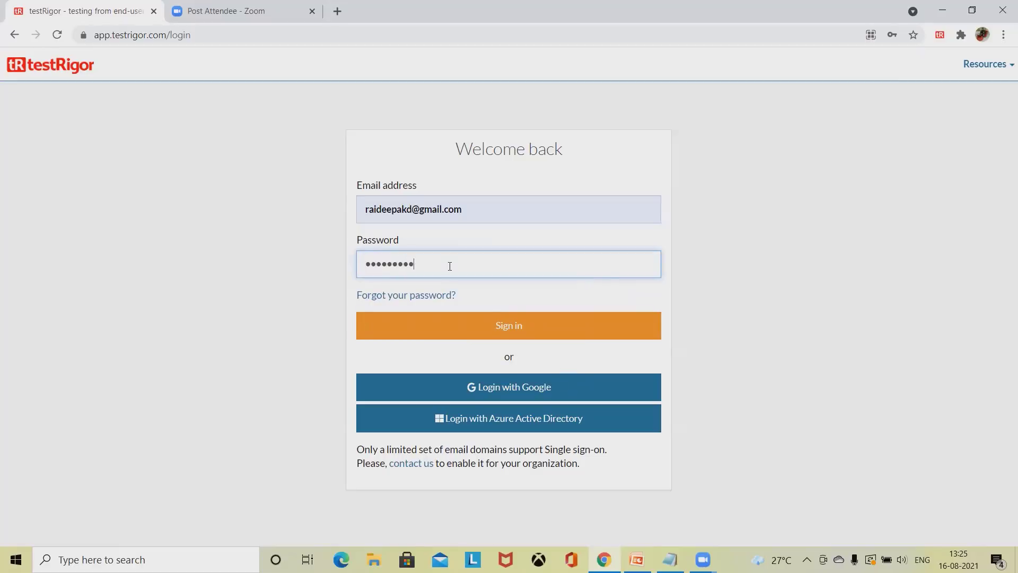
pyautogui.press('Return')
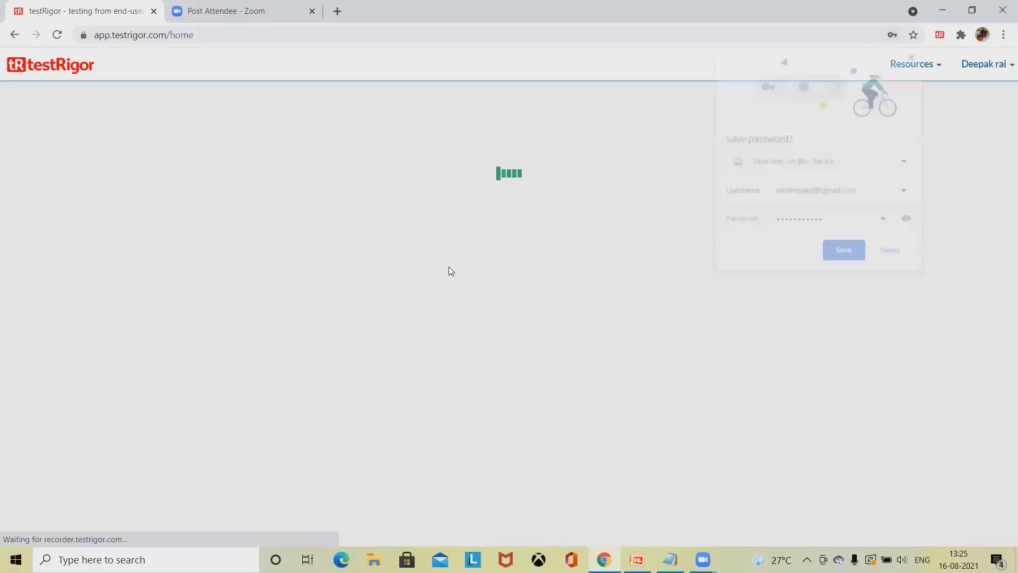
# Step: Name the new test suite OpenHRM_APP and keep Desktop Web Testing as its type
pyautogui.click(893, 253)
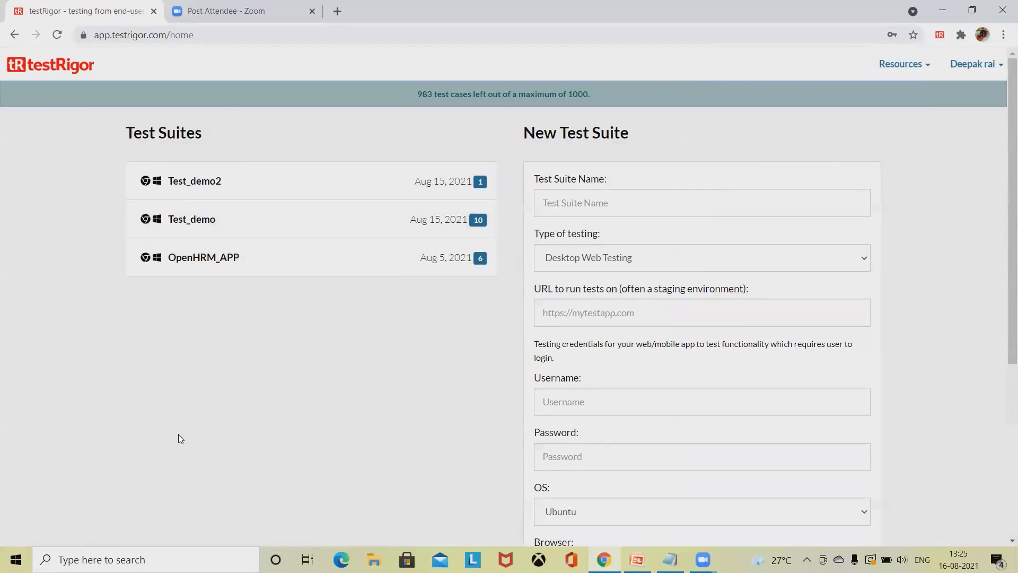
pyautogui.click(602, 202)
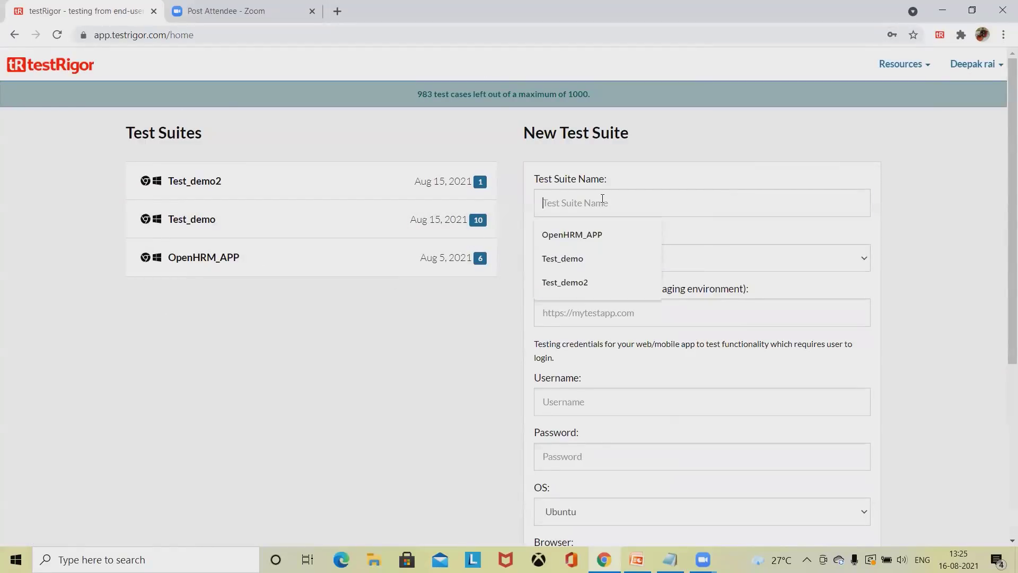
pyautogui.click(585, 236)
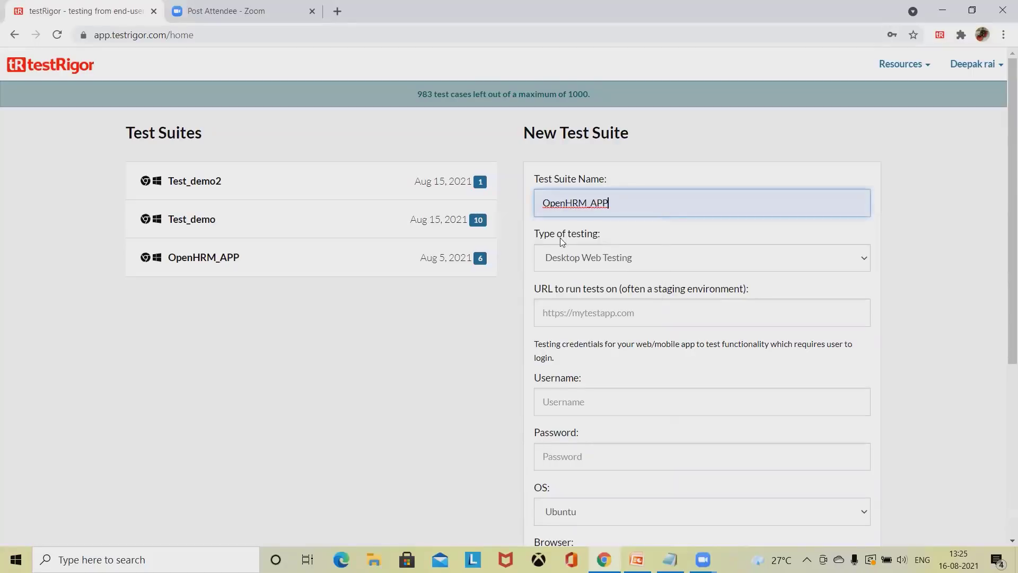
pyautogui.click(642, 258)
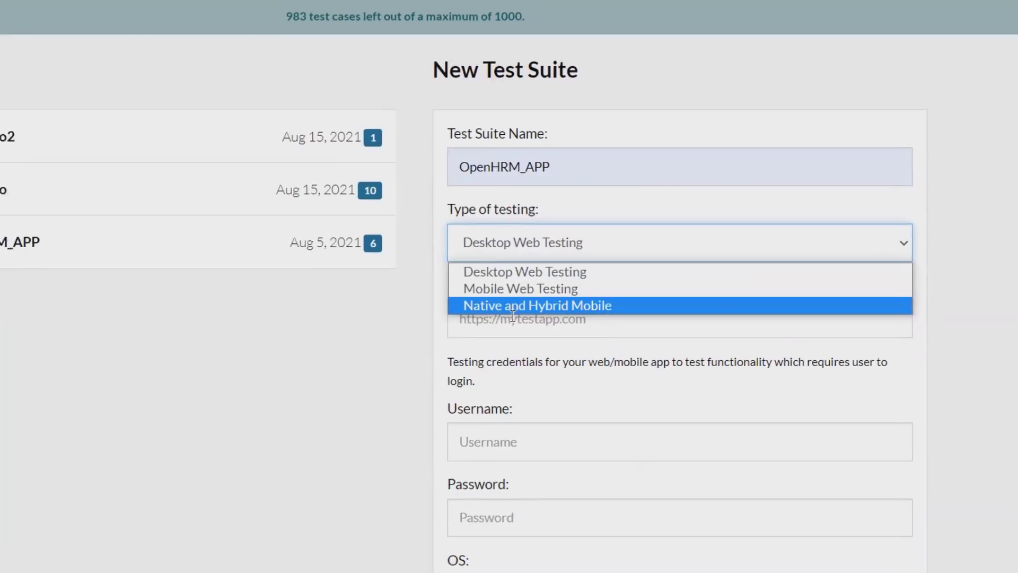
pyautogui.click(370, 348)
pyautogui.click(575, 327)
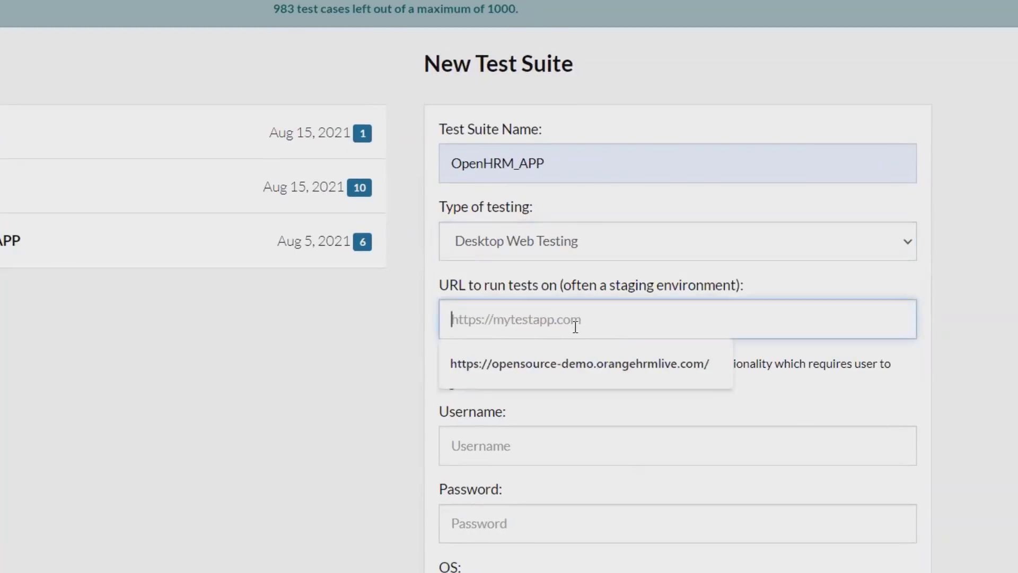
pyautogui.click(578, 384)
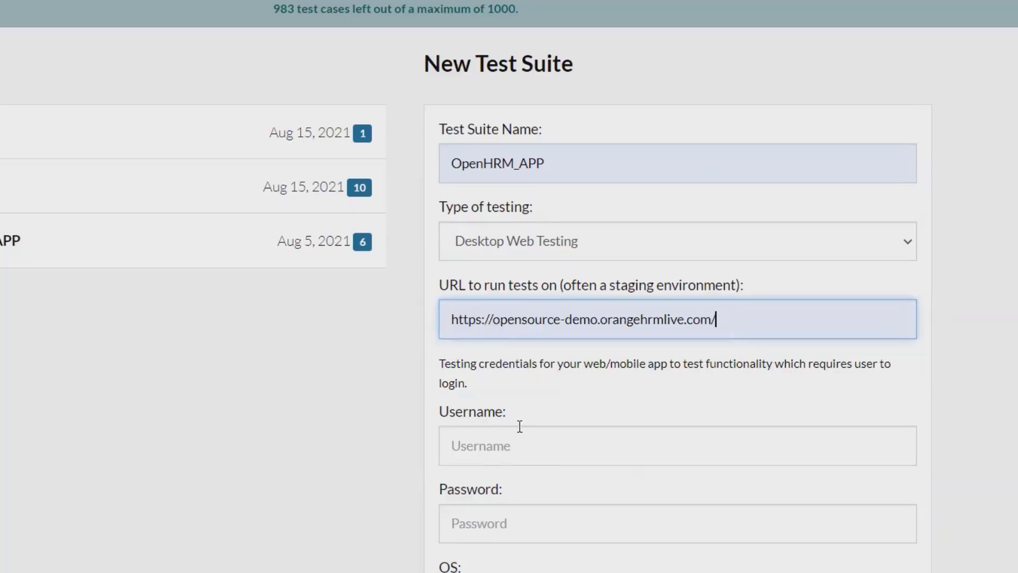
pyautogui.scroll(-2, 520, 427)
pyautogui.click(514, 364)
pyautogui.click(518, 422)
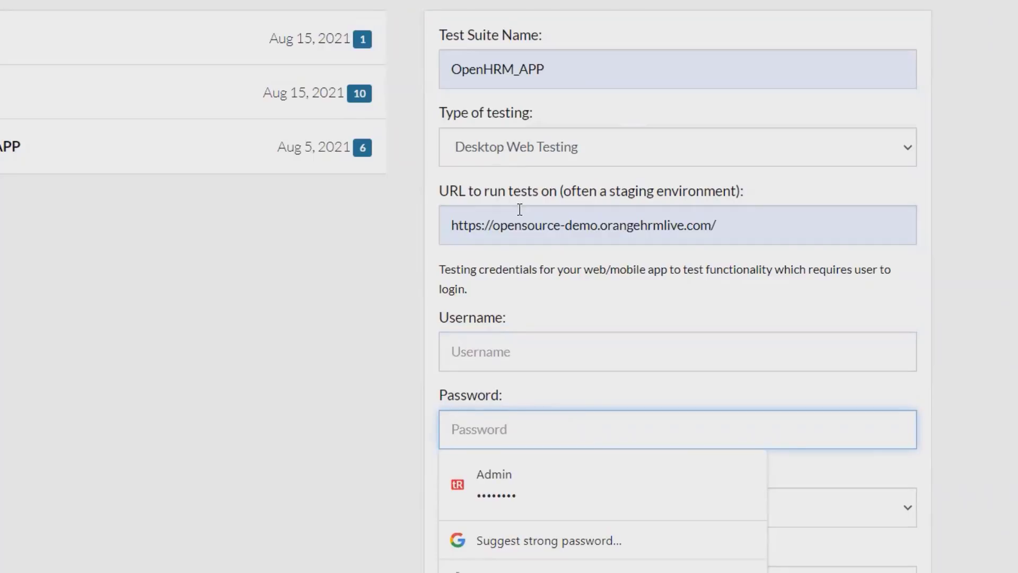
pyautogui.moveTo(731, 223); pyautogui.dragTo(438, 233)
pyautogui.hotkey('ctrl', 'c')
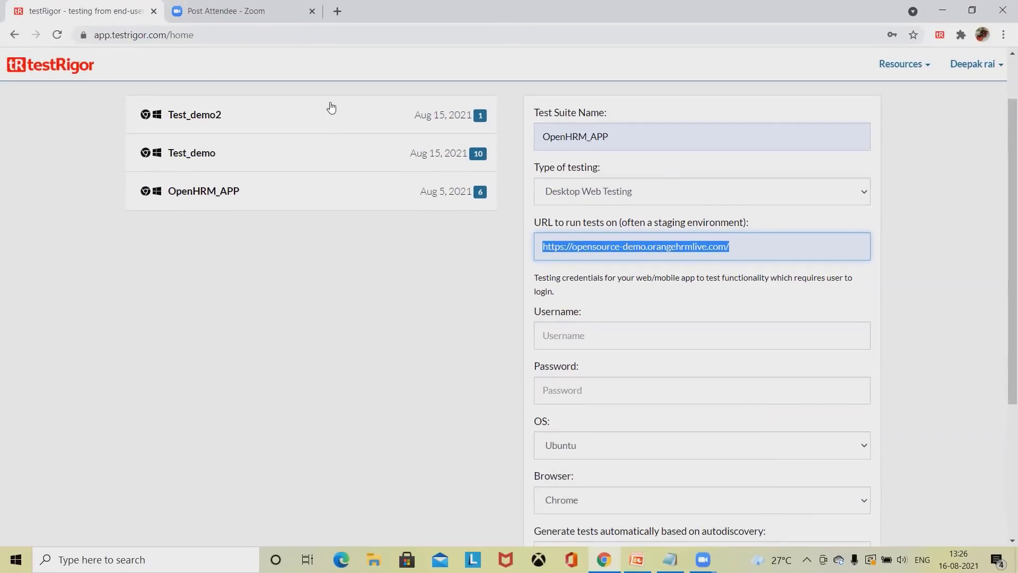
pyautogui.click(340, 343)
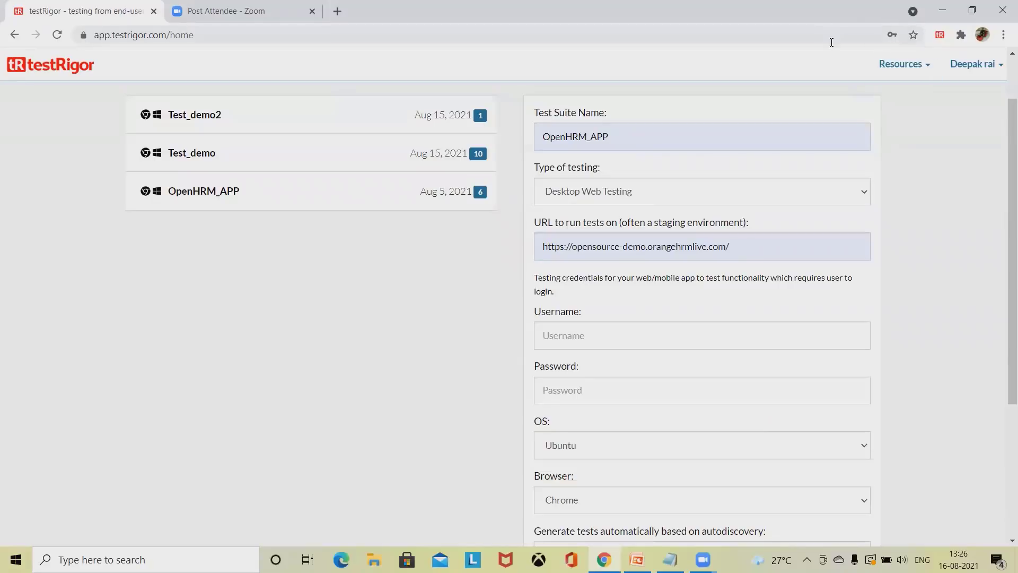
pyautogui.click(769, 35)
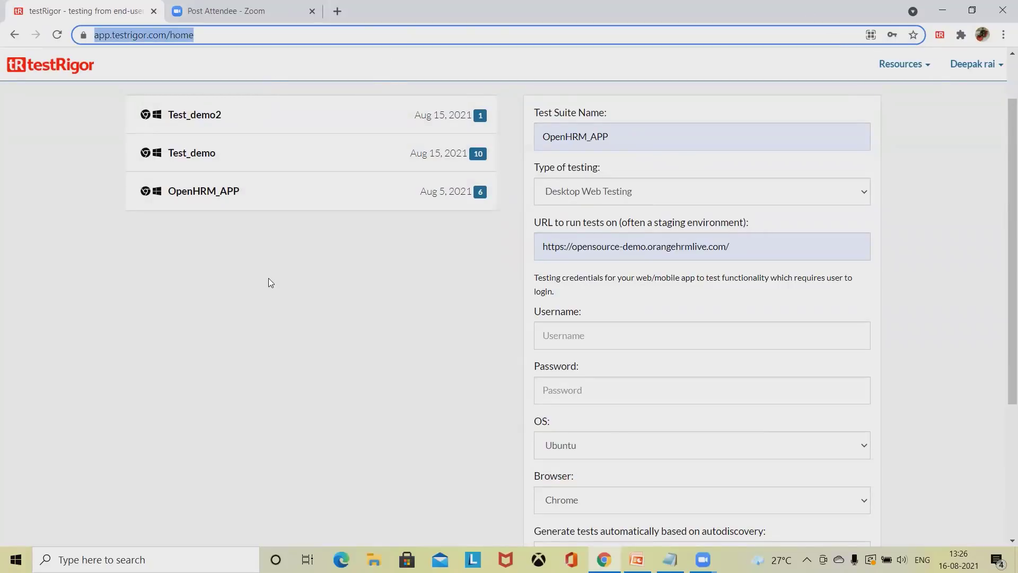
# Step: Load the OrangeHRM demo URL in a new browser tab
pyautogui.click(338, 11)
pyautogui.hotkey('ctrl', 'v')
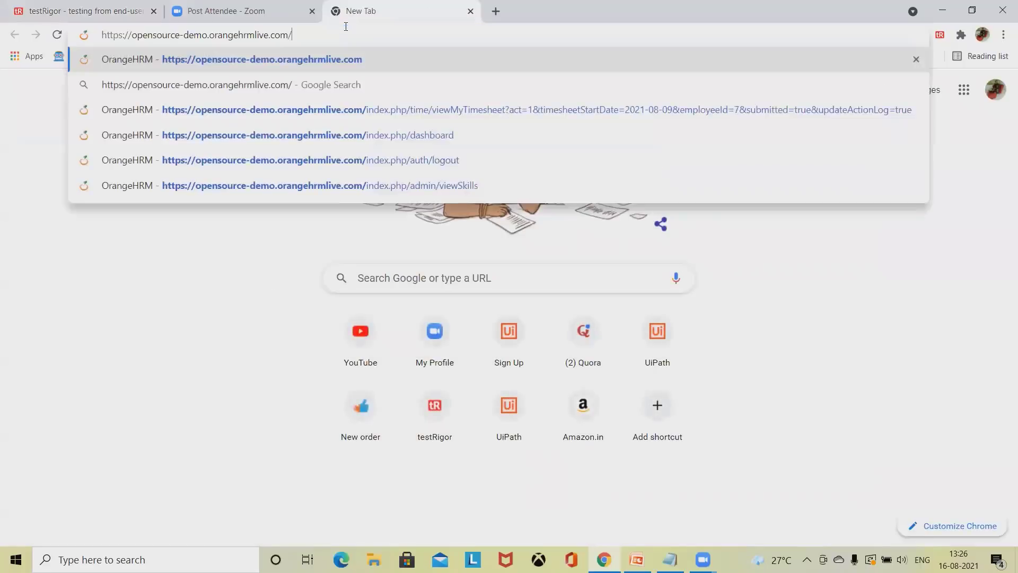
pyautogui.press('Return')
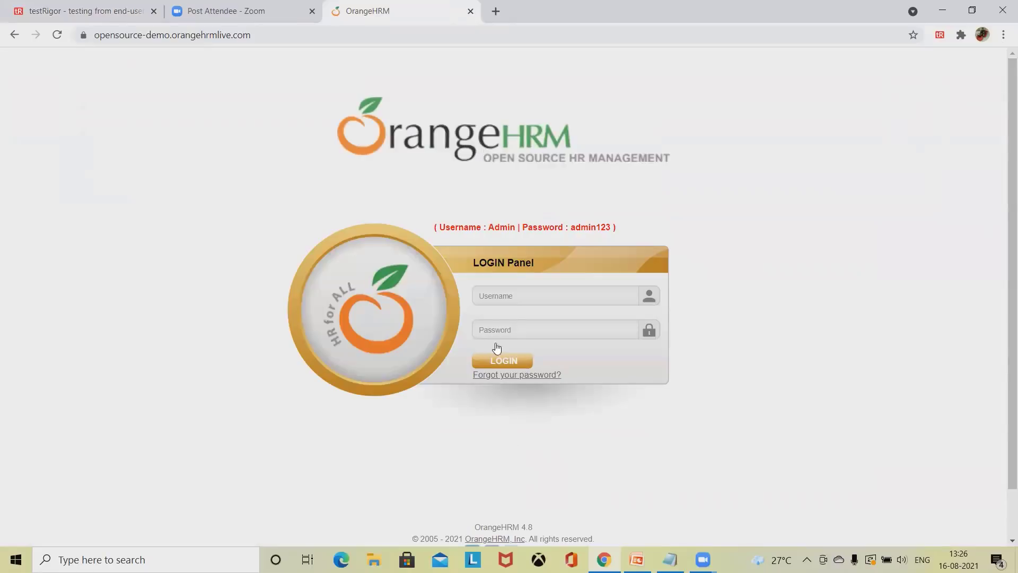
# Step: Log in to OrangeHRM with its sample admin credentials, dismiss Chrome's popups, and return to testRigor
pyautogui.click(521, 302)
pyautogui.write('Admi')
pyautogui.write('n')
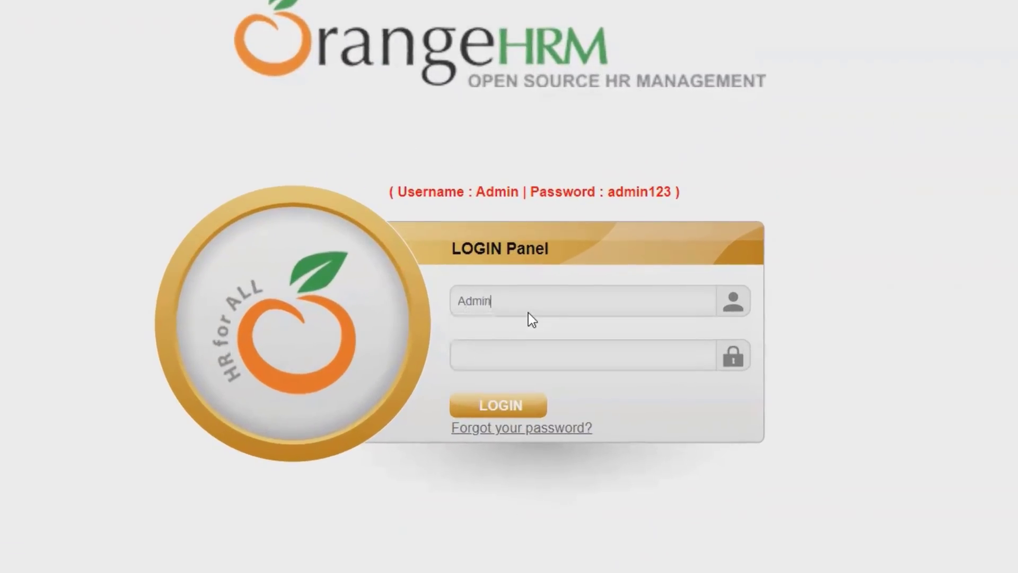
pyautogui.click(499, 358)
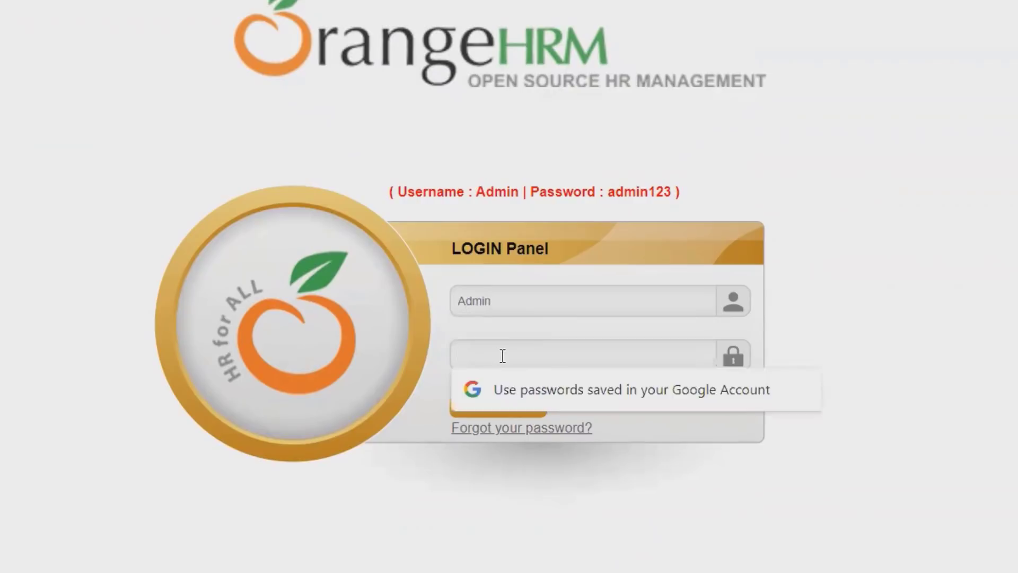
pyautogui.write('admin')
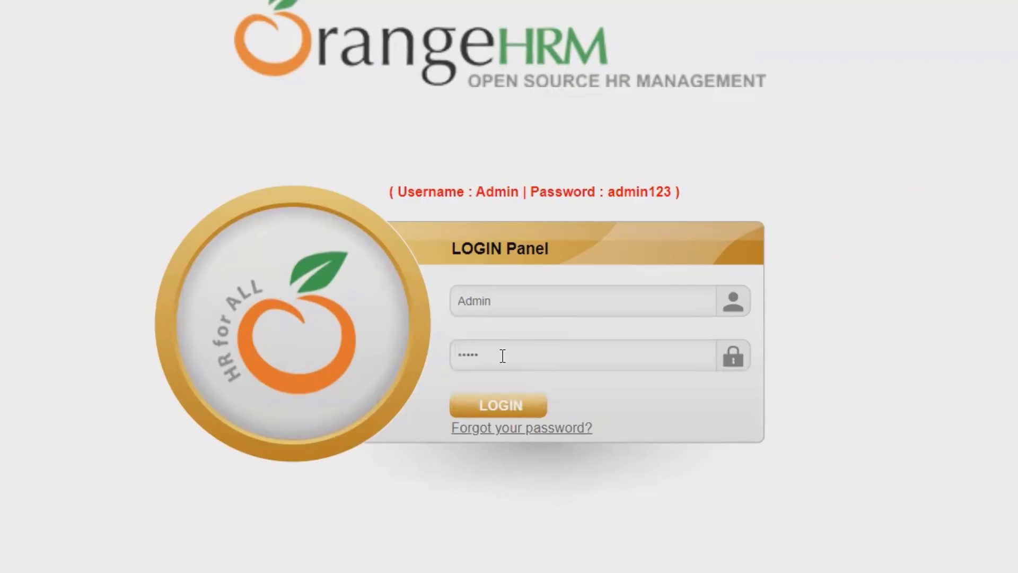
pyautogui.write('123')
pyautogui.click(498, 409)
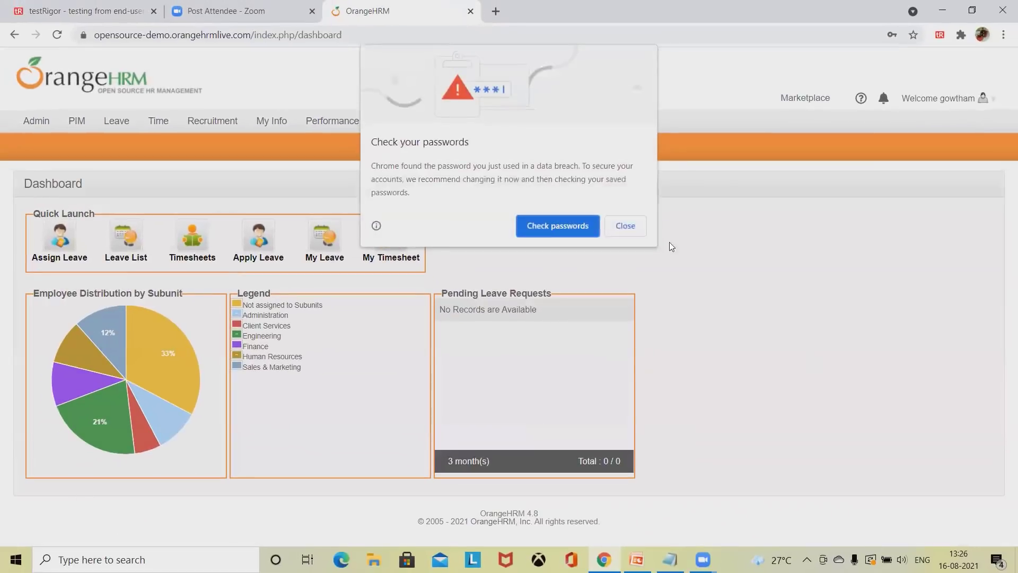
pyautogui.click(628, 226)
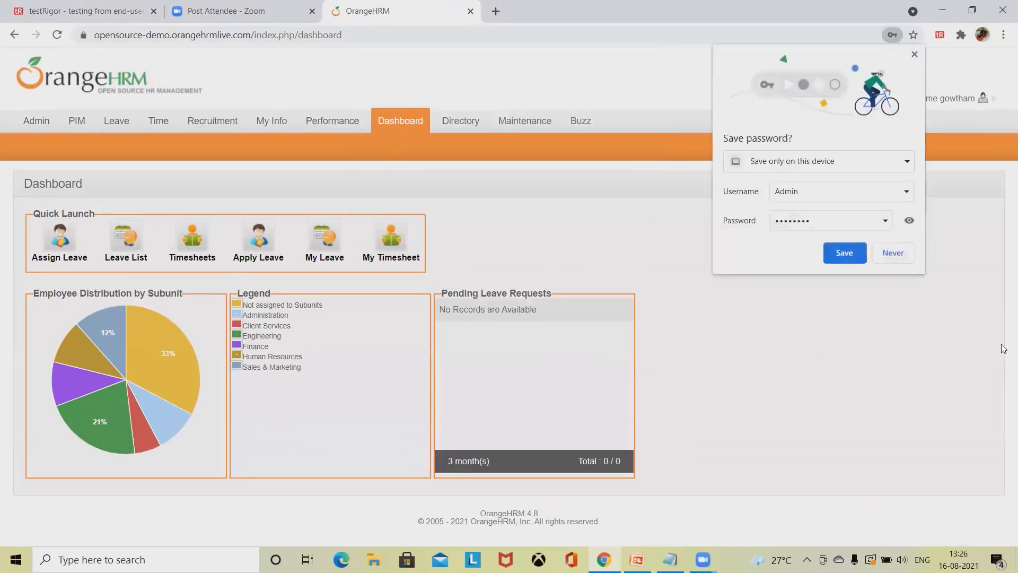
pyautogui.click(902, 254)
pyautogui.click(126, 10)
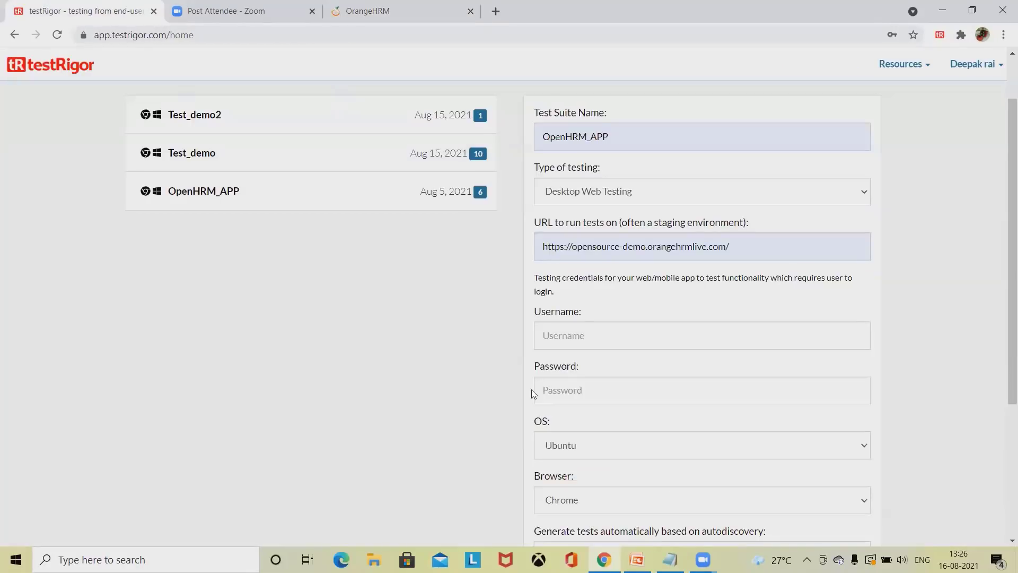
# Step: Check the Ubuntu, Chrome and 10-test autodiscovery settings, leaving the suite uncreated
pyautogui.click(610, 460)
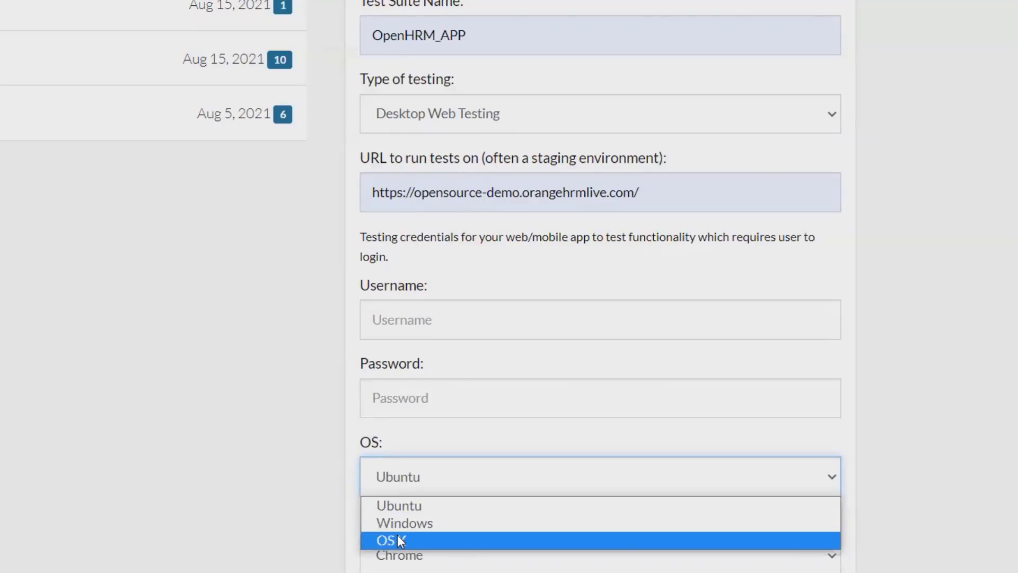
pyautogui.scroll(-3, 473, 387)
pyautogui.click(475, 398)
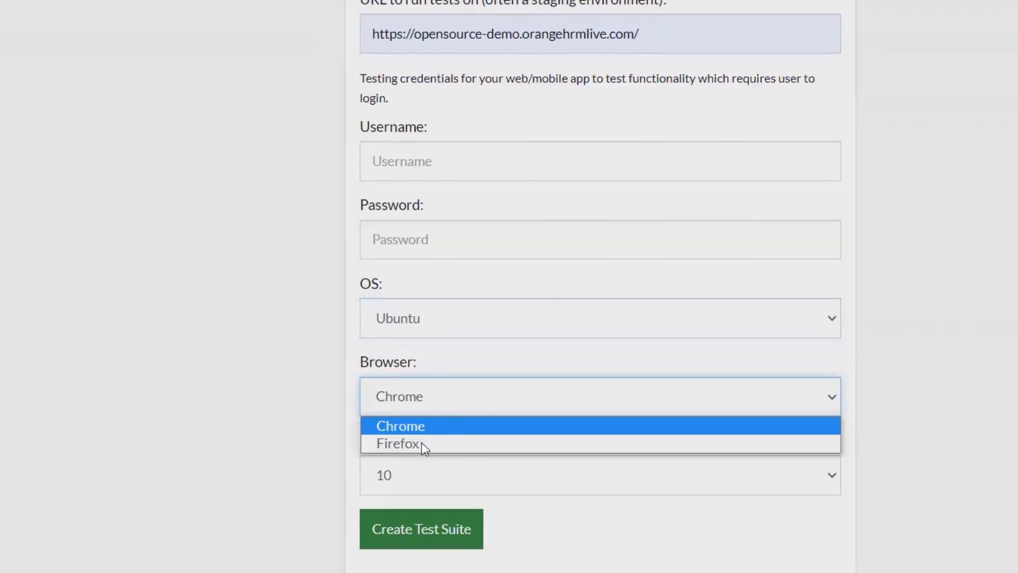
pyautogui.click(159, 510)
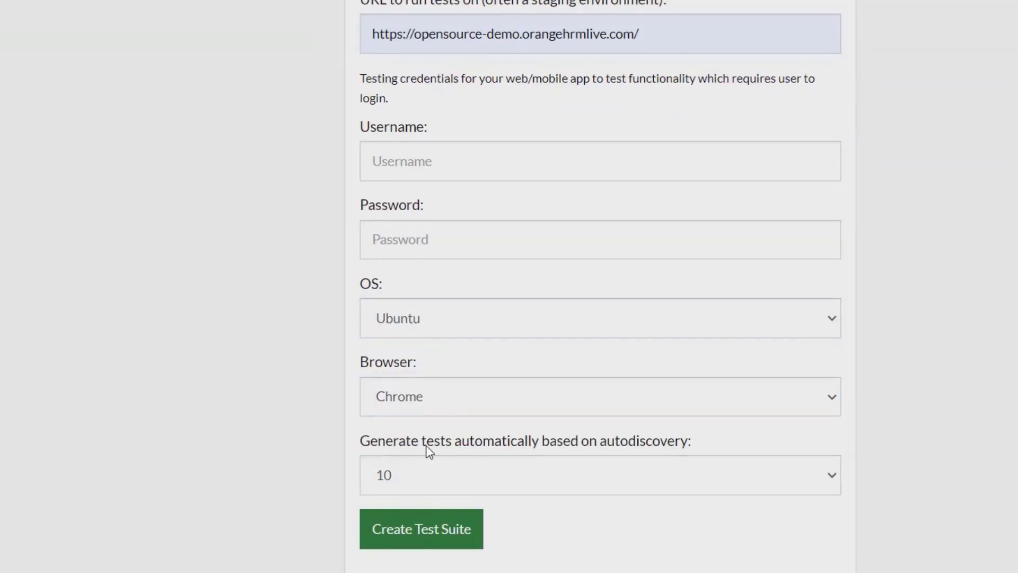
pyautogui.click(684, 484)
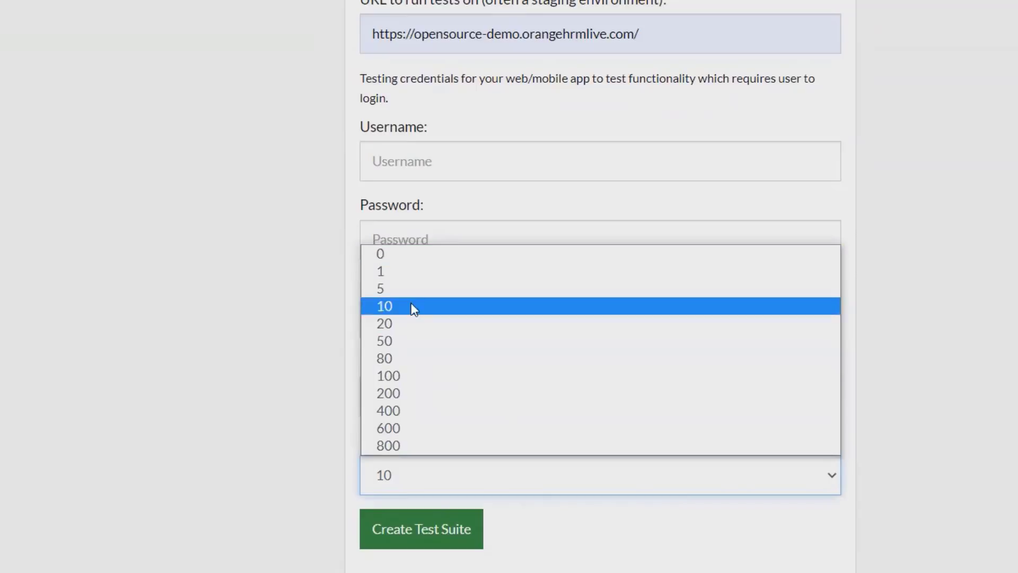
pyautogui.click(222, 449)
pyautogui.click(221, 449)
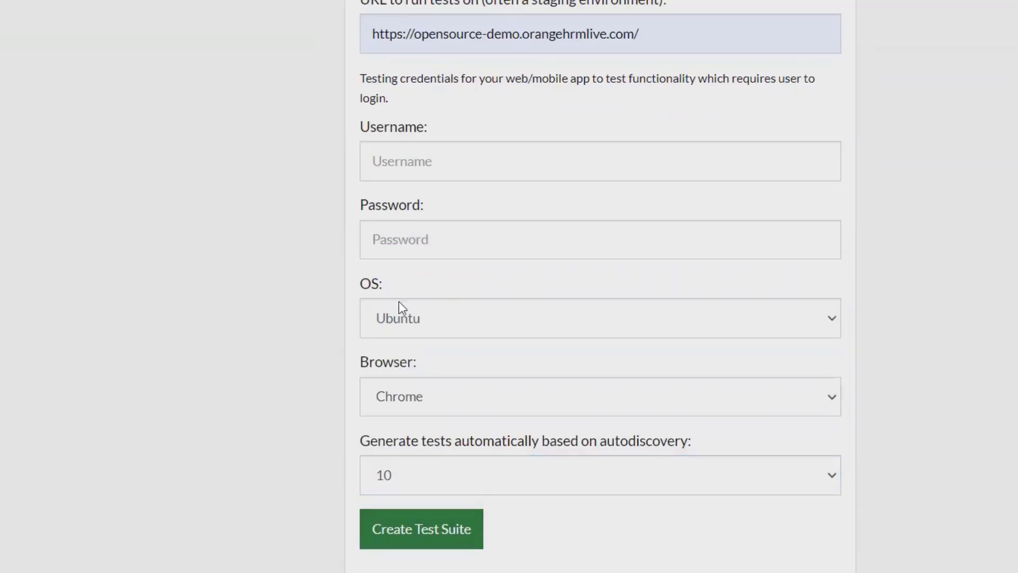
pyautogui.scroll(2, 405, 467)
pyautogui.scroll(-4, 413, 464)
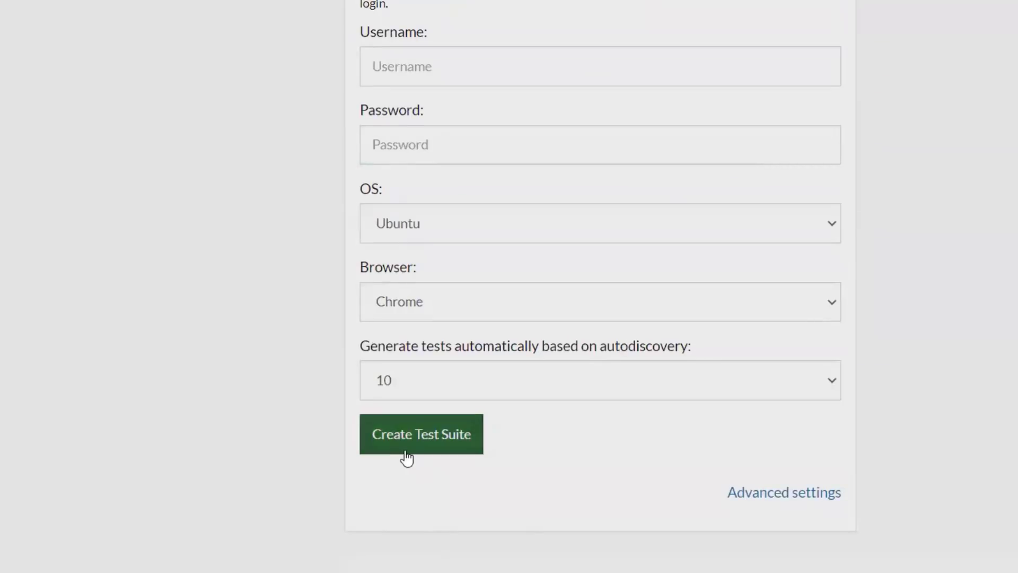
pyautogui.scroll(7, 152, 422)
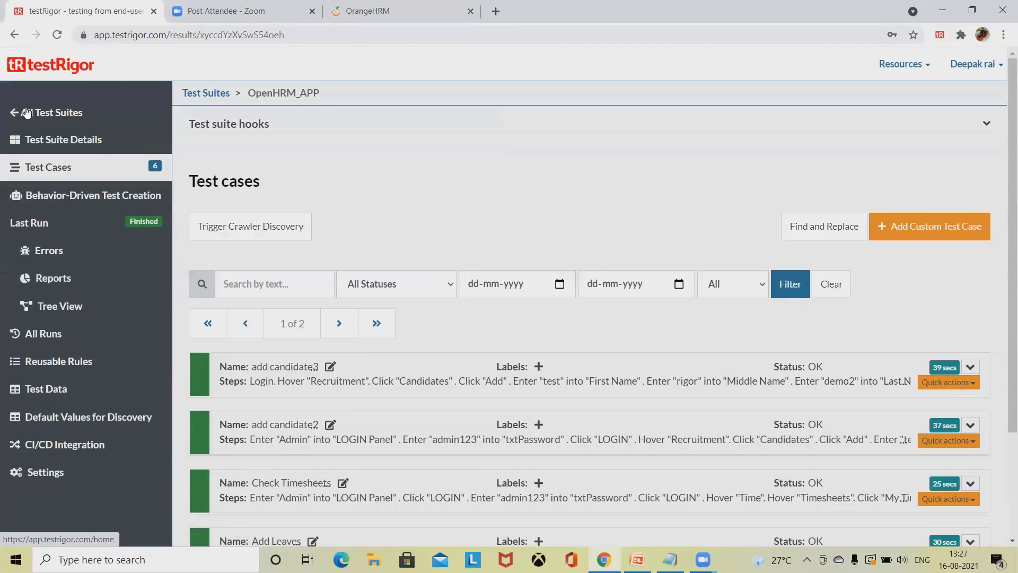
# Step: Go via Test Suite Details to Test Cases and open add candidate3 for editing
pyautogui.click(73, 140)
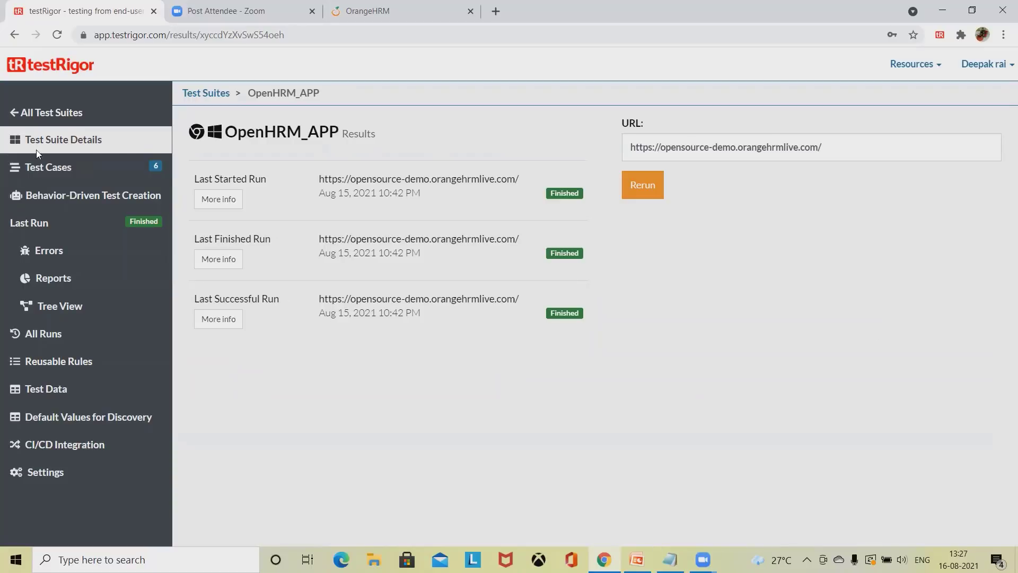
pyautogui.click(45, 165)
pyautogui.scroll(-3, 680, 411)
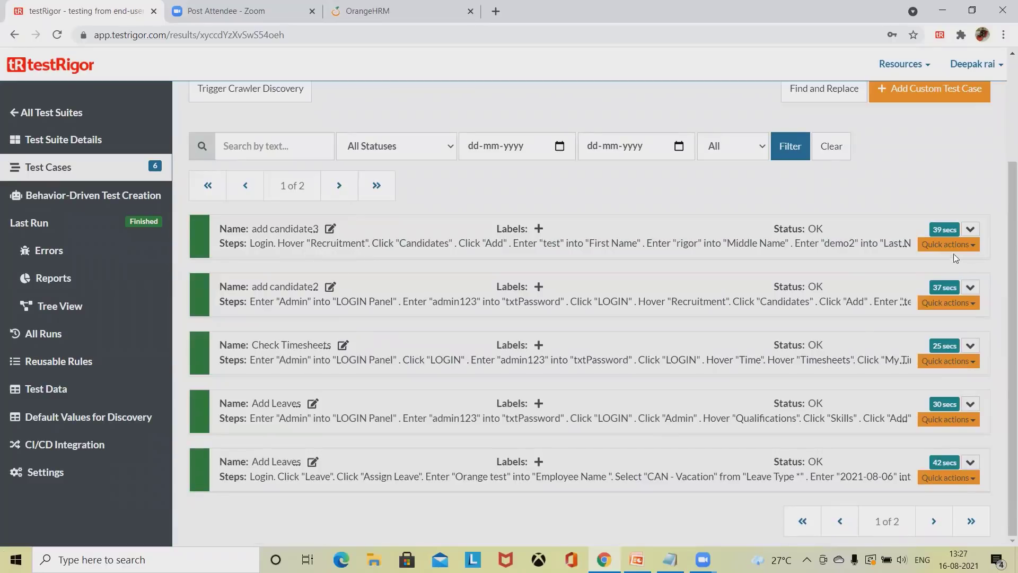
pyautogui.click(969, 230)
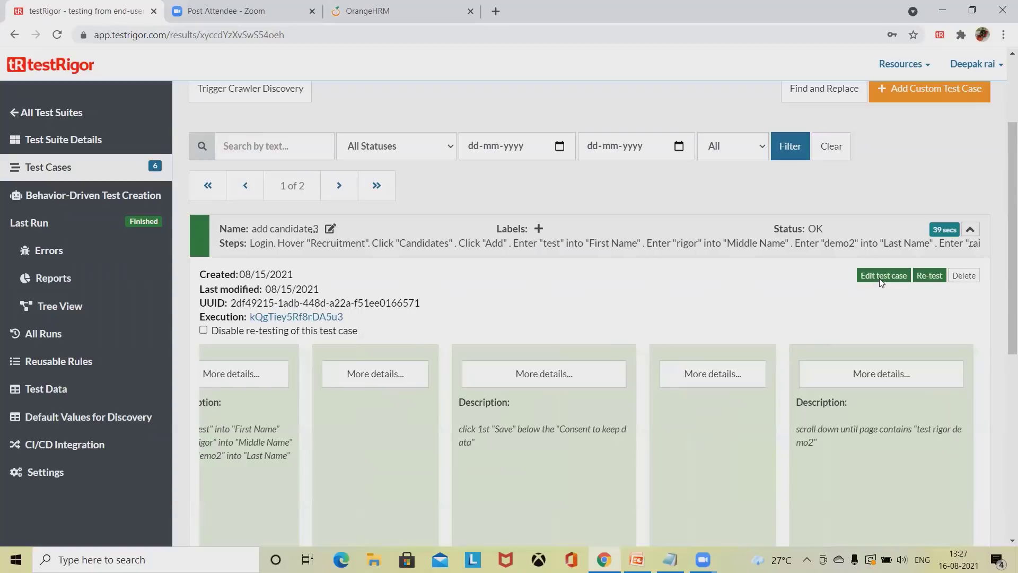
pyautogui.click(884, 276)
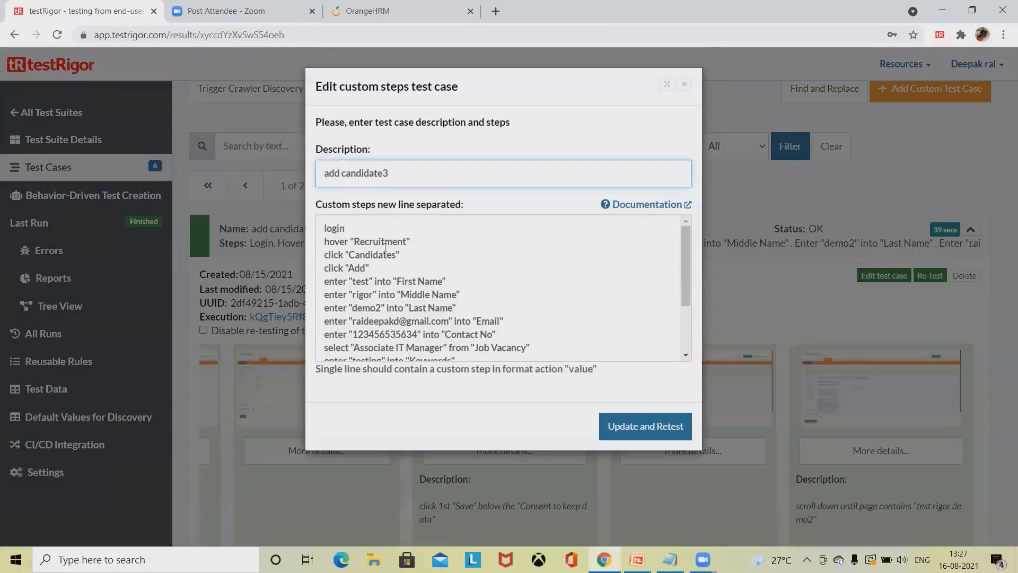
# Step: Select all the add candidate3 step lines and close the editor without saving
pyautogui.scroll(-3, 383, 254)
pyautogui.scroll(3, 385, 292)
pyautogui.moveTo(325, 229); pyautogui.dragTo(537, 364)
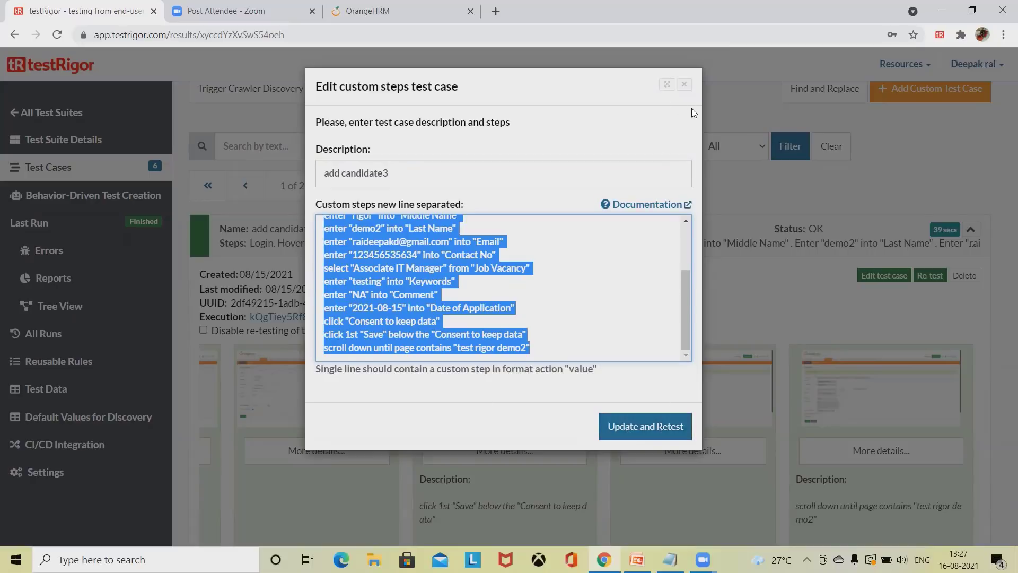
pyautogui.click(684, 85)
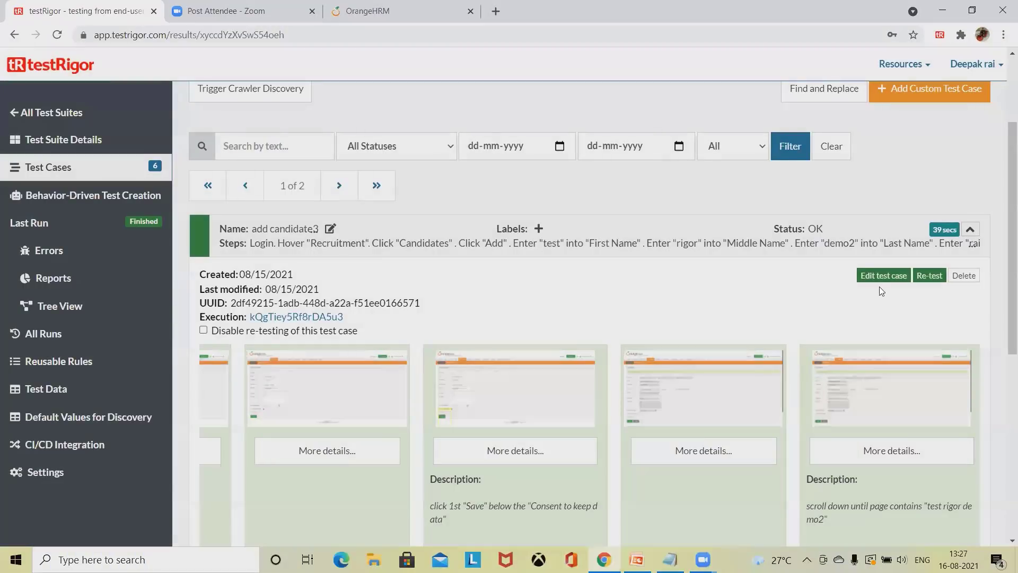
# Step: View the enlarged Step 12 screenshot, then collapse the add candidate3 row
pyautogui.click(211, 399)
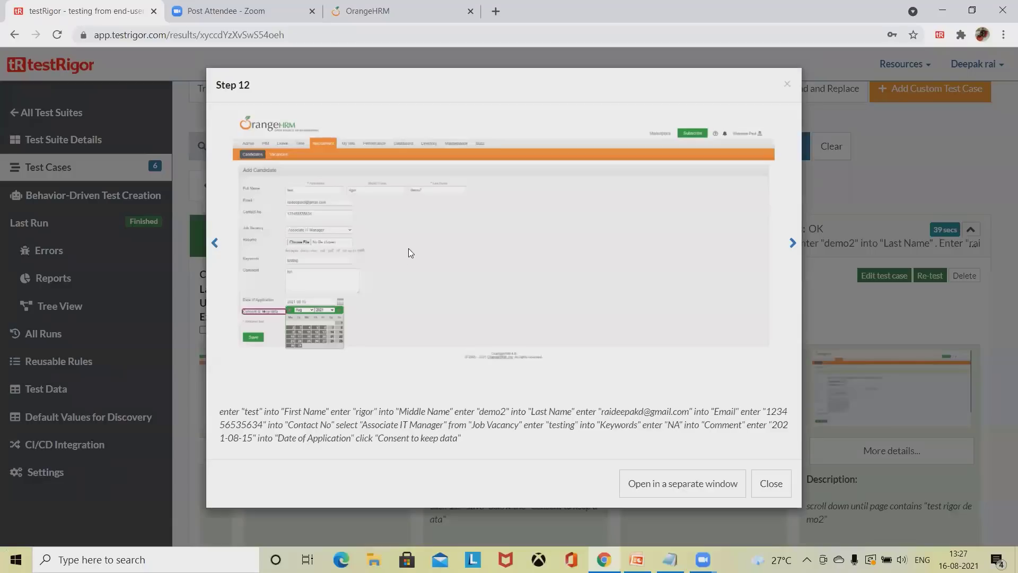
pyautogui.click(787, 84)
pyautogui.scroll(-6, 728, 384)
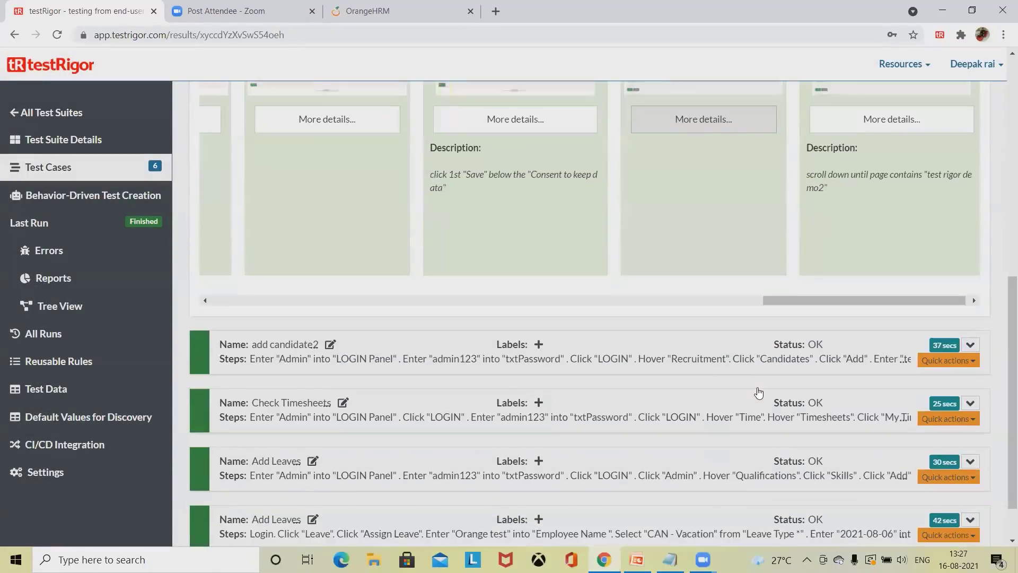
pyautogui.scroll(7, 919, 220)
pyautogui.click(969, 295)
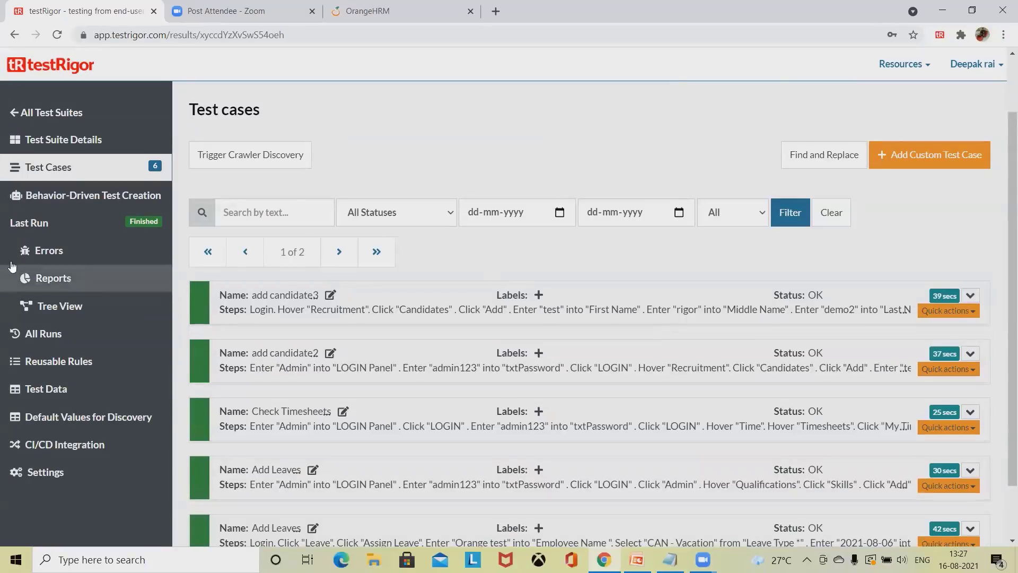
# Step: Review Errors, Reports, the Home Screen tree node and All Runs, ending on Reusable Rules
pyautogui.click(55, 254)
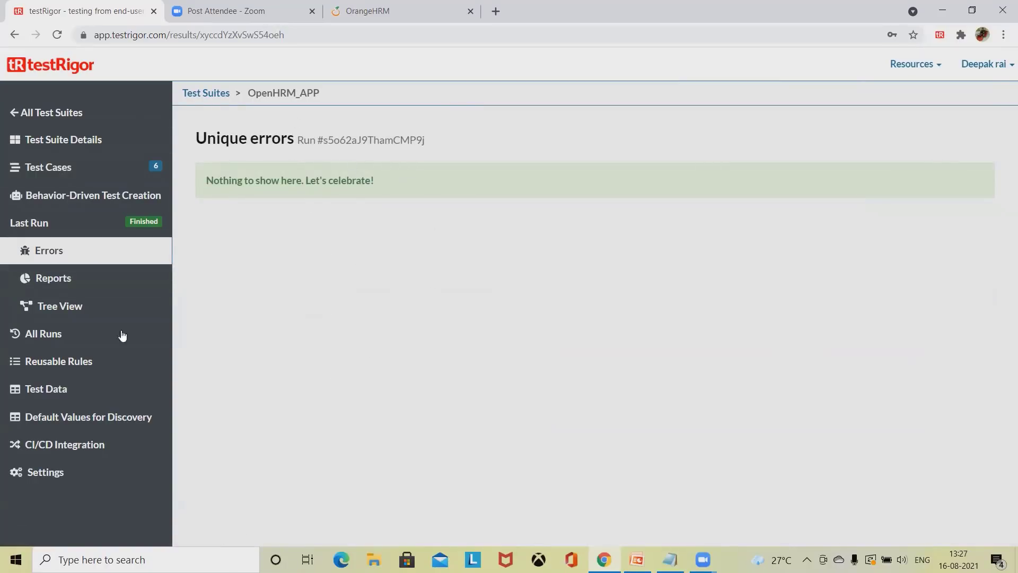
pyautogui.click(80, 281)
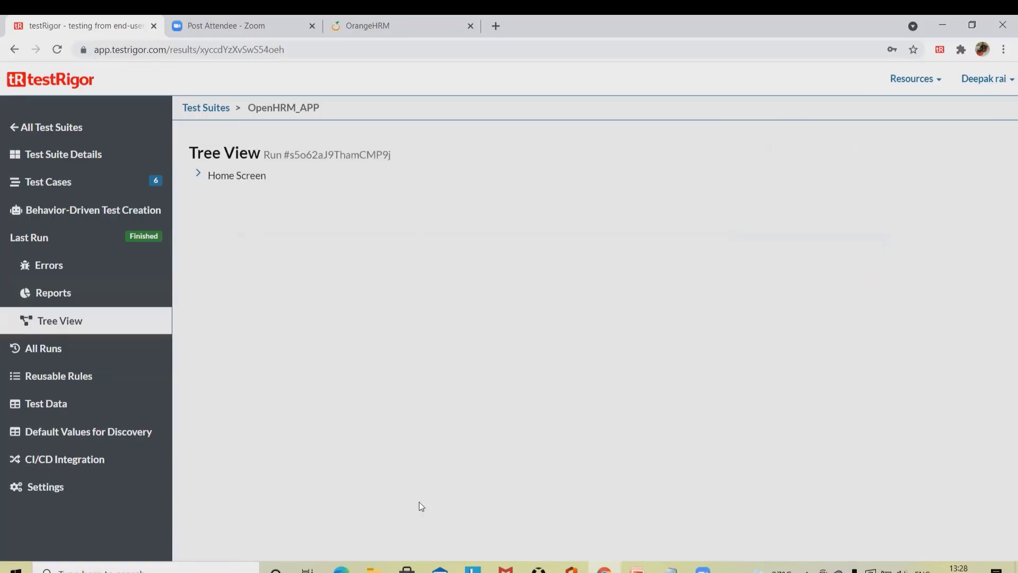
pyautogui.click(199, 179)
pyautogui.click(49, 355)
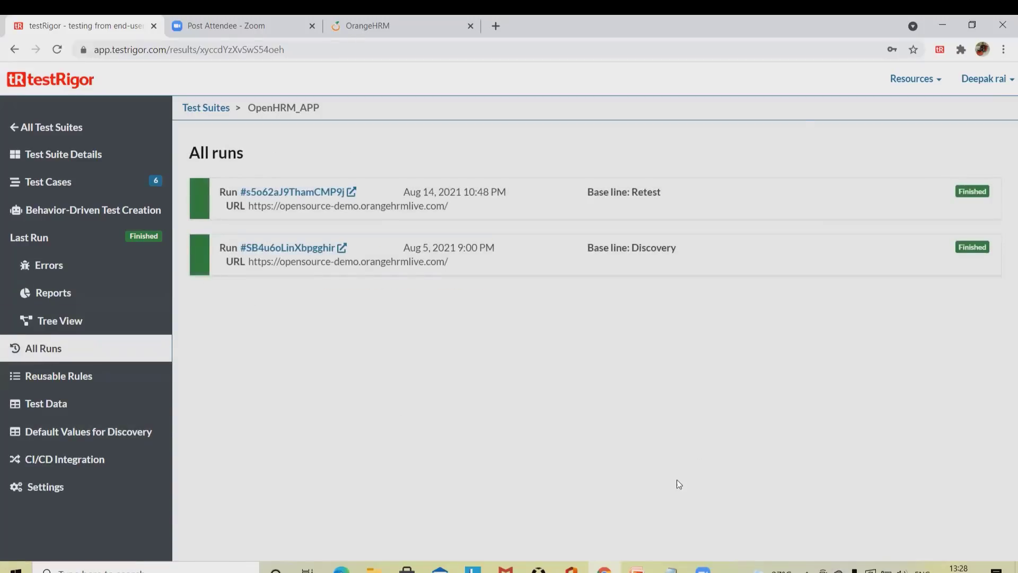
pyautogui.click(91, 382)
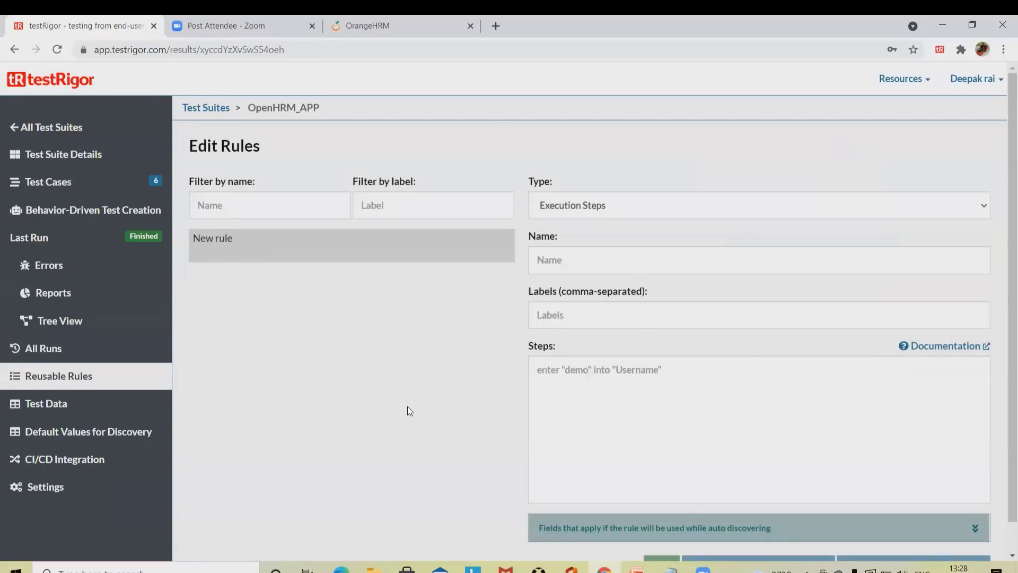
# Step: Browse Test Data, Default Values for Discovery and the CI/CD script, ending on suite Settings
pyautogui.scroll(-1, 405, 413)
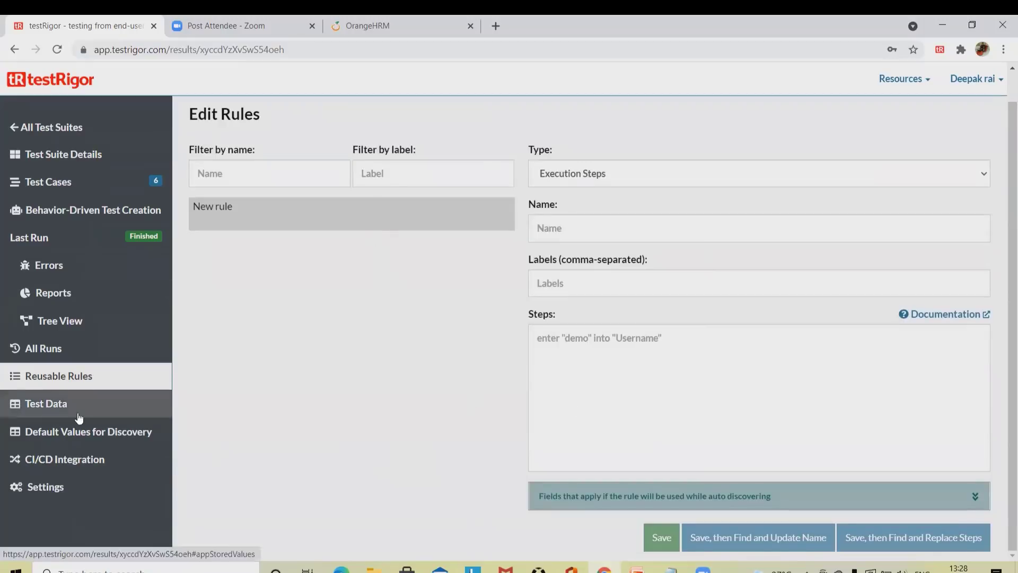
pyautogui.click(16, 412)
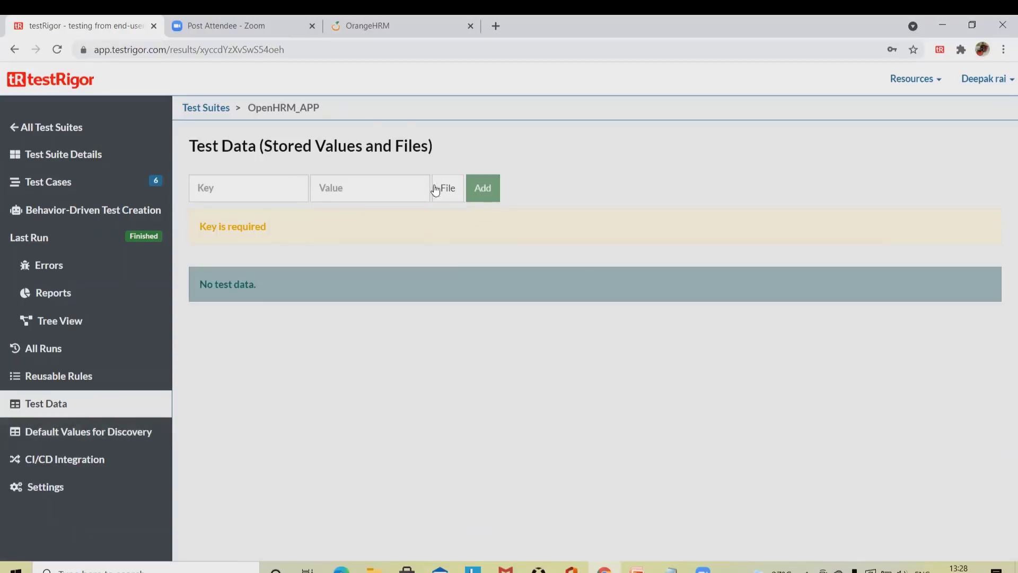
pyautogui.click(118, 440)
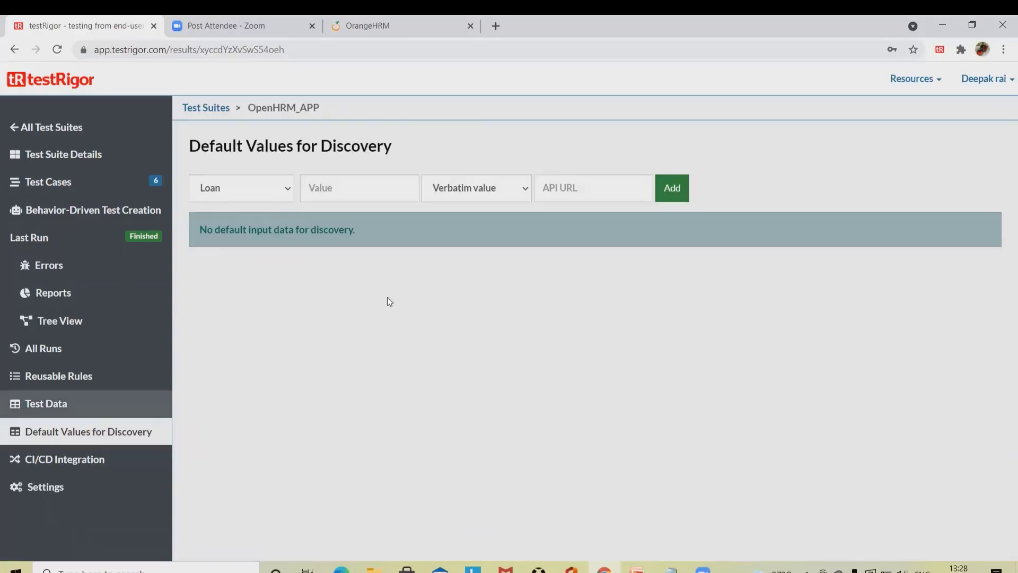
pyautogui.click(104, 470)
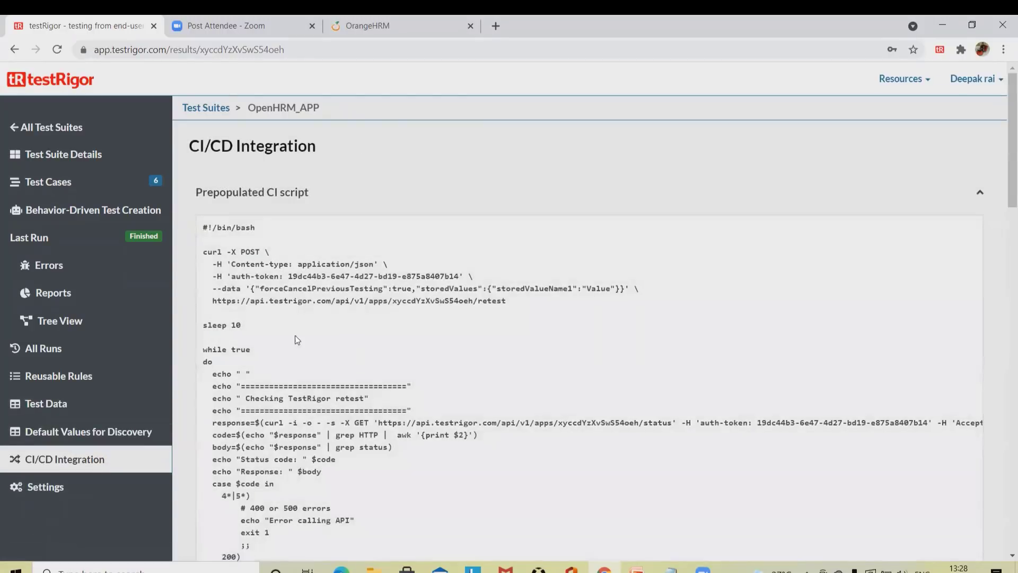
pyautogui.scroll(-20, 312, 383)
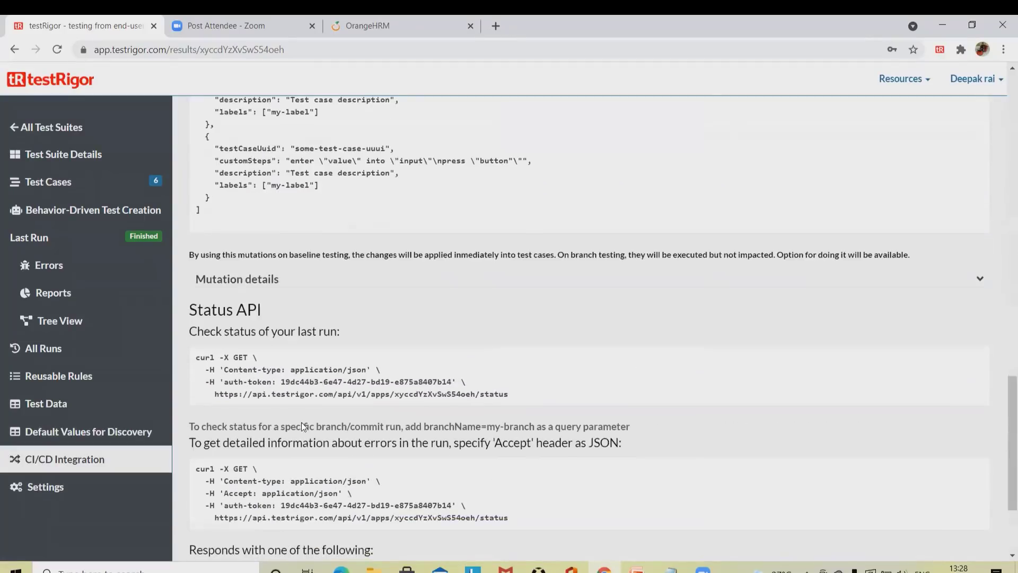
pyautogui.scroll(20, 299, 426)
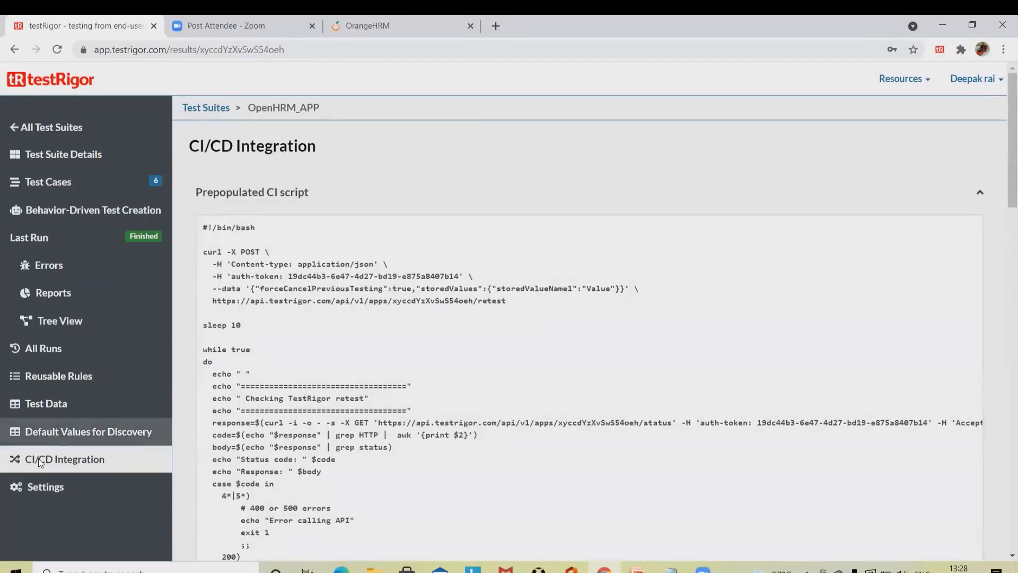
pyautogui.click(40, 485)
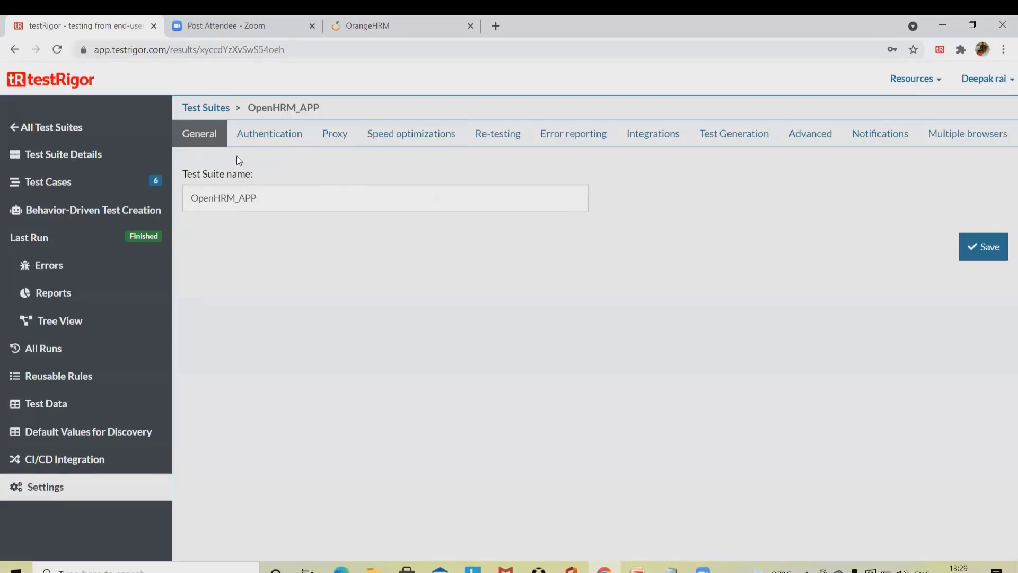
# Step: On Test cases, try the Failed status filter, then switch it to All Statuses
pyautogui.click(55, 190)
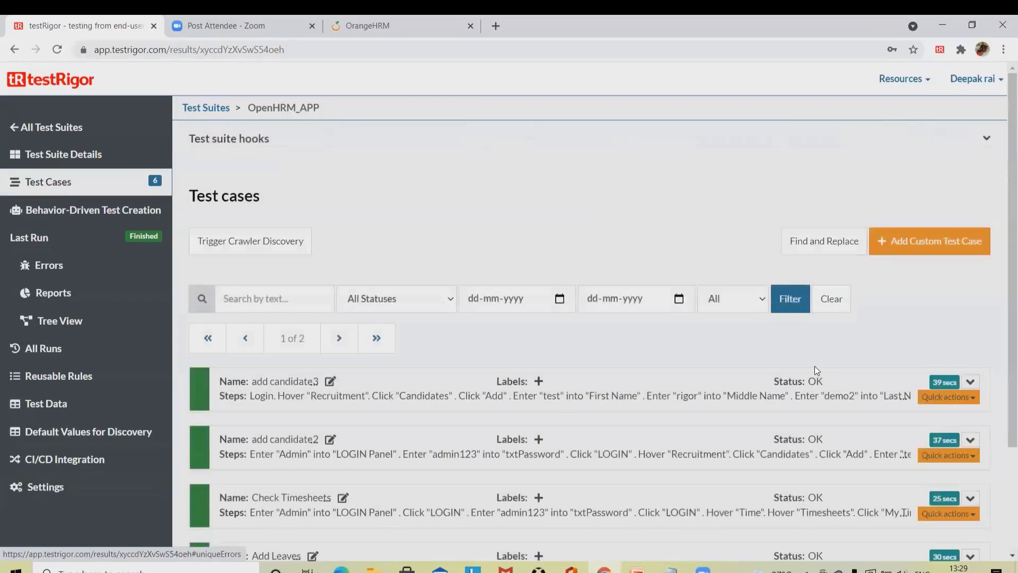
pyautogui.scroll(-1, 390, 310)
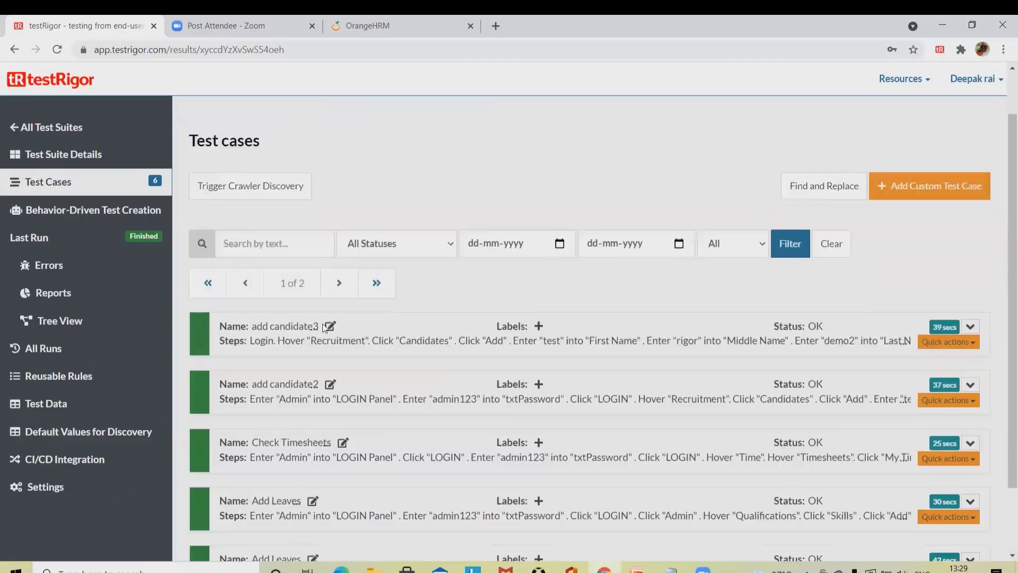
pyautogui.click(420, 233)
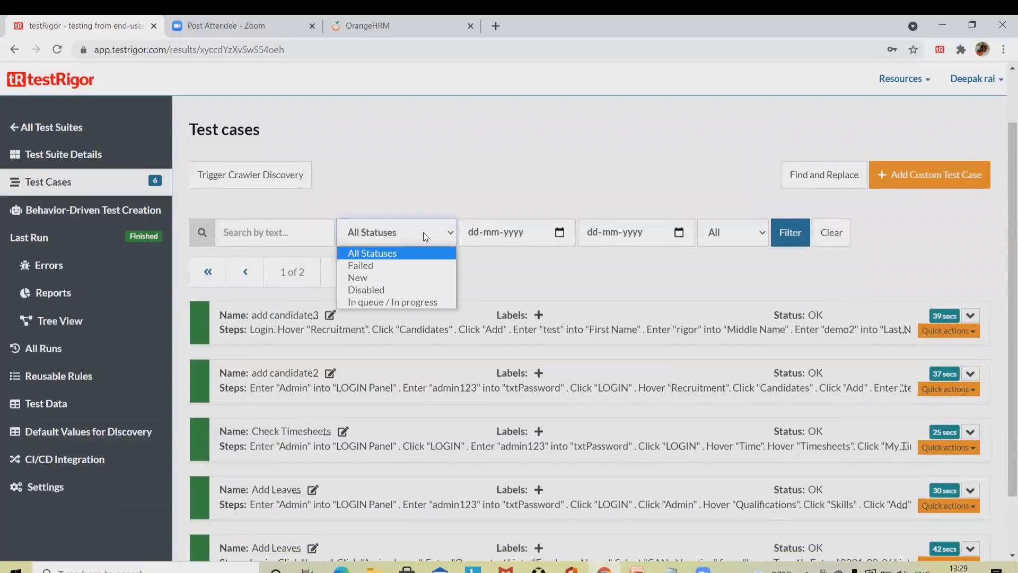
pyautogui.click(383, 268)
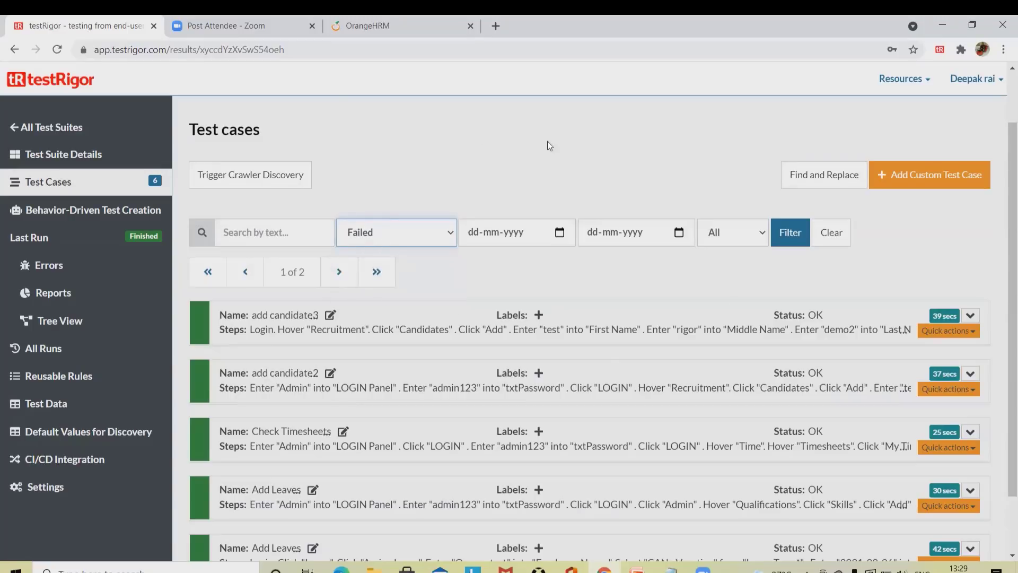
pyautogui.click(446, 238)
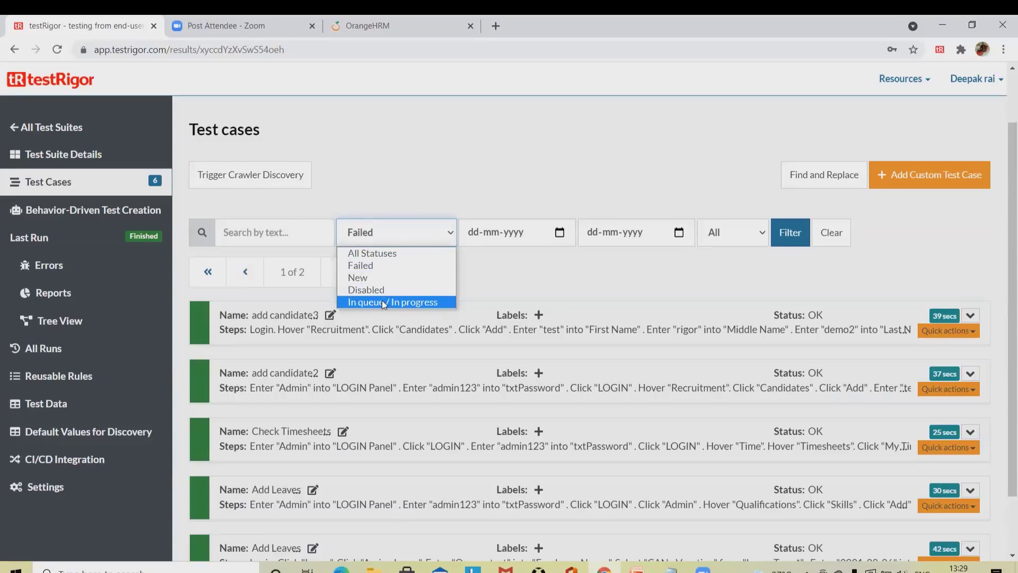
pyautogui.click(387, 255)
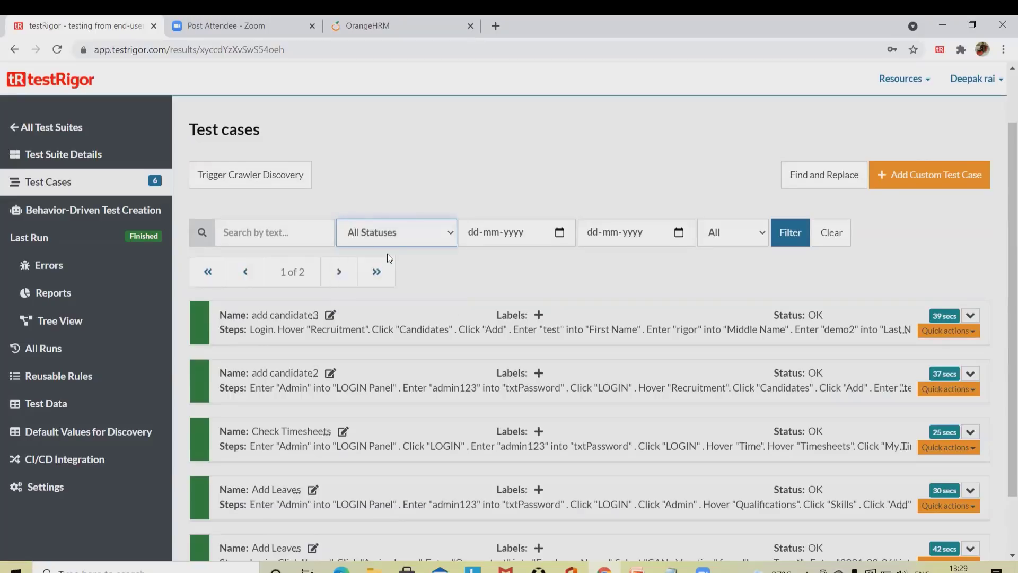
# Step: Dismiss the start-date calendar without picking a date and return to the list top
pyautogui.click(562, 236)
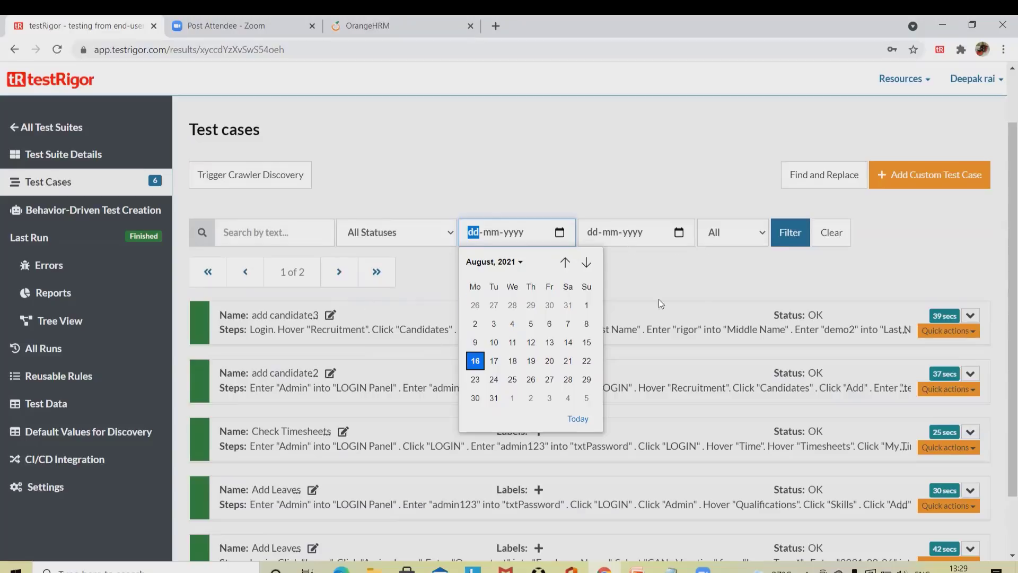
pyautogui.click(737, 277)
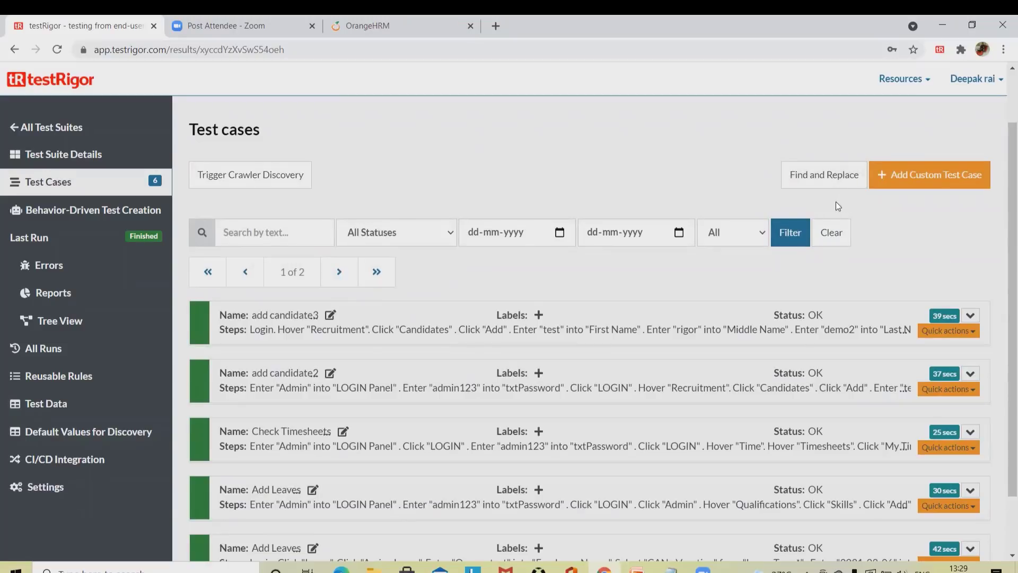
pyautogui.scroll(-1, 724, 266)
pyautogui.scroll(2, 690, 357)
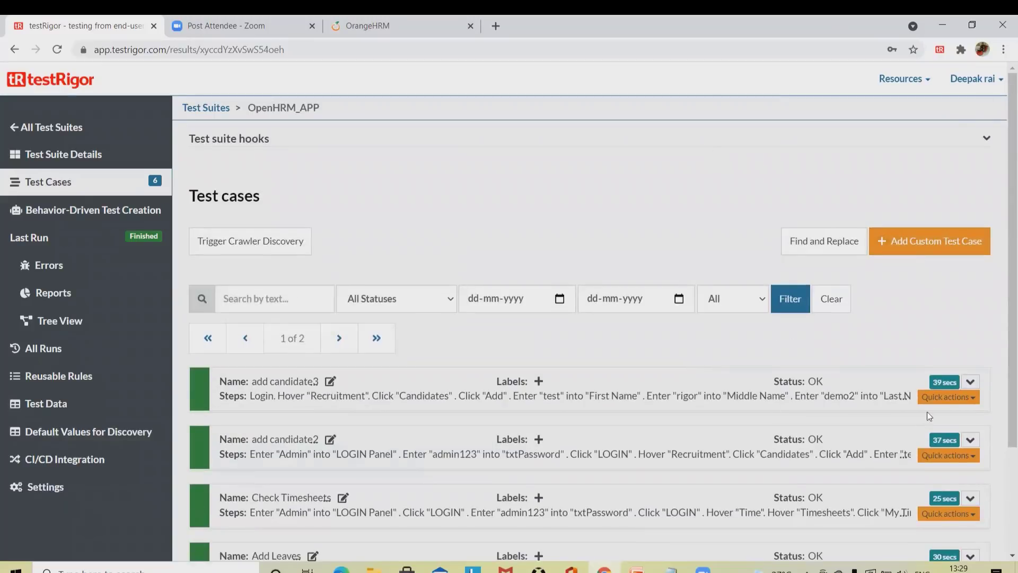
# Step: Re-test add candidate3, viewing its Step 1 screenshot before closing the modal
pyautogui.click(970, 382)
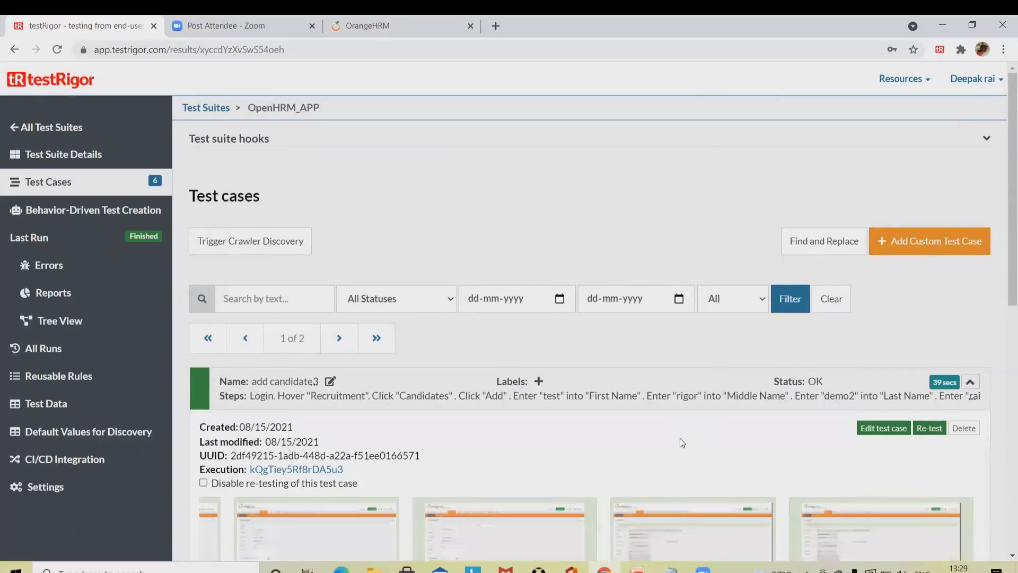
pyautogui.scroll(-5, 680, 435)
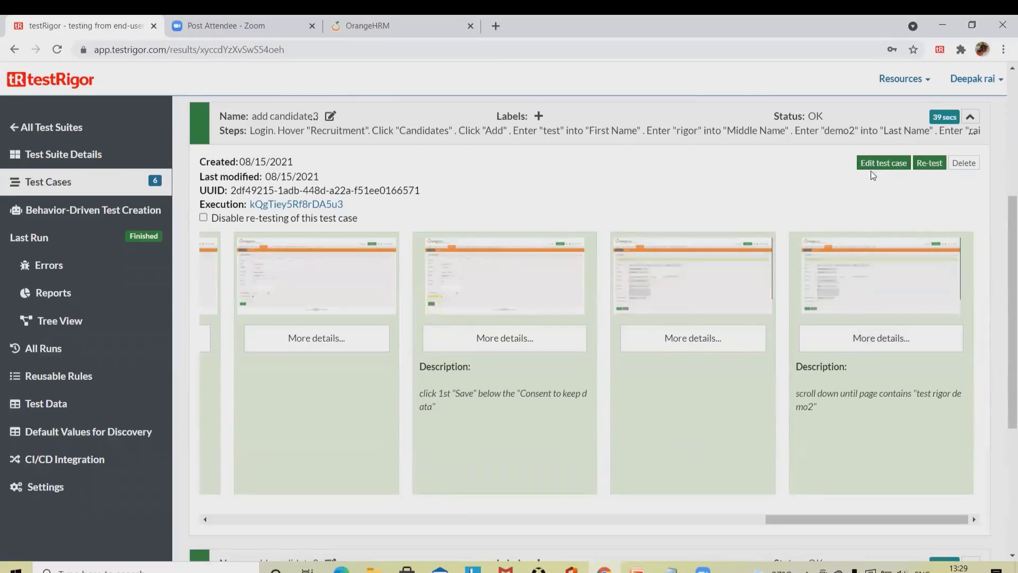
pyautogui.click(931, 168)
pyautogui.click(931, 164)
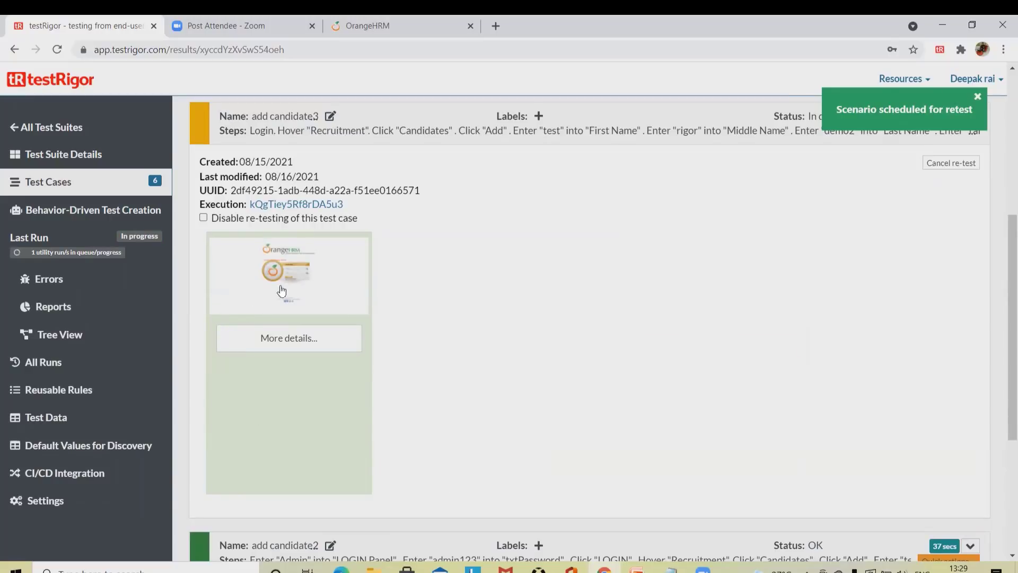
pyautogui.click(301, 268)
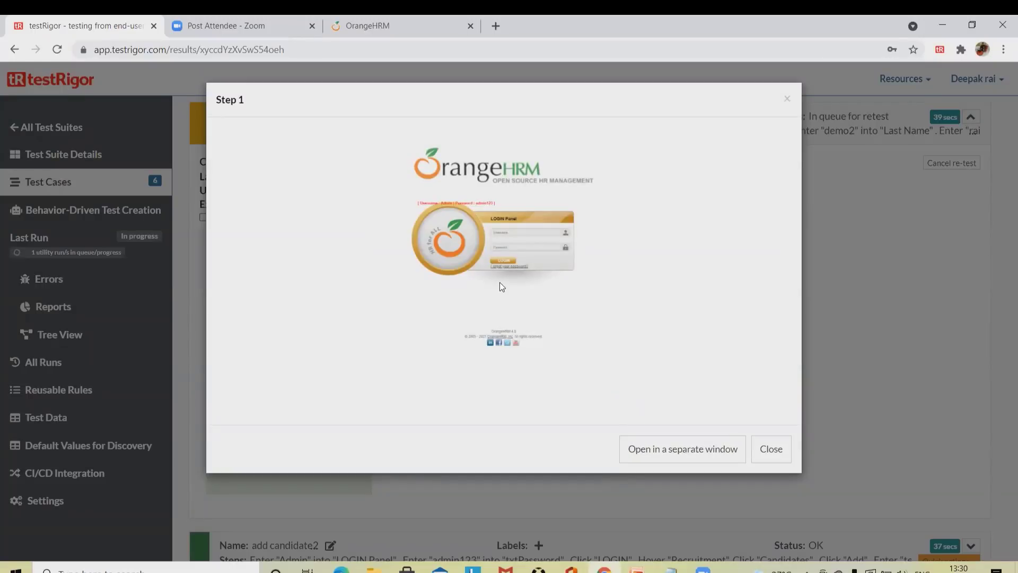
pyautogui.click(768, 447)
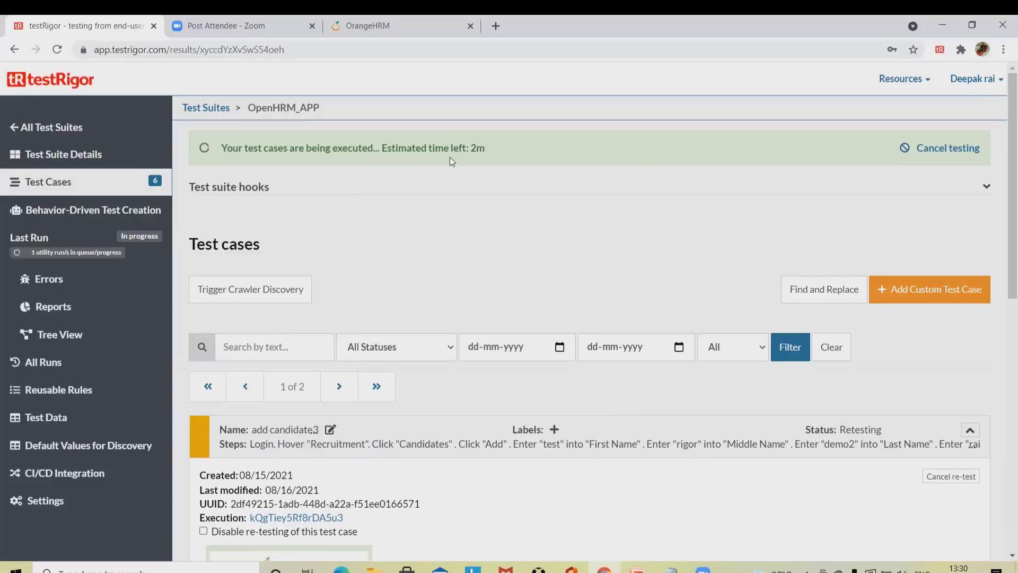
# Step: Scroll the test case results and highlight the 'Status: Retesting' text of the re-run
pyautogui.scroll(-5, 456, 345)
pyautogui.scroll(-5, 286, 455)
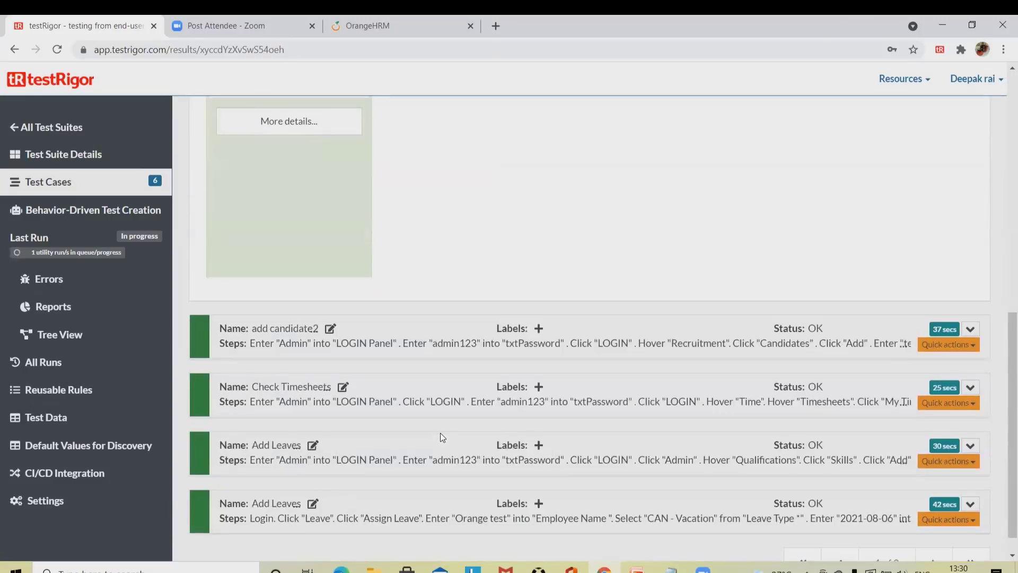
pyautogui.scroll(3, 503, 236)
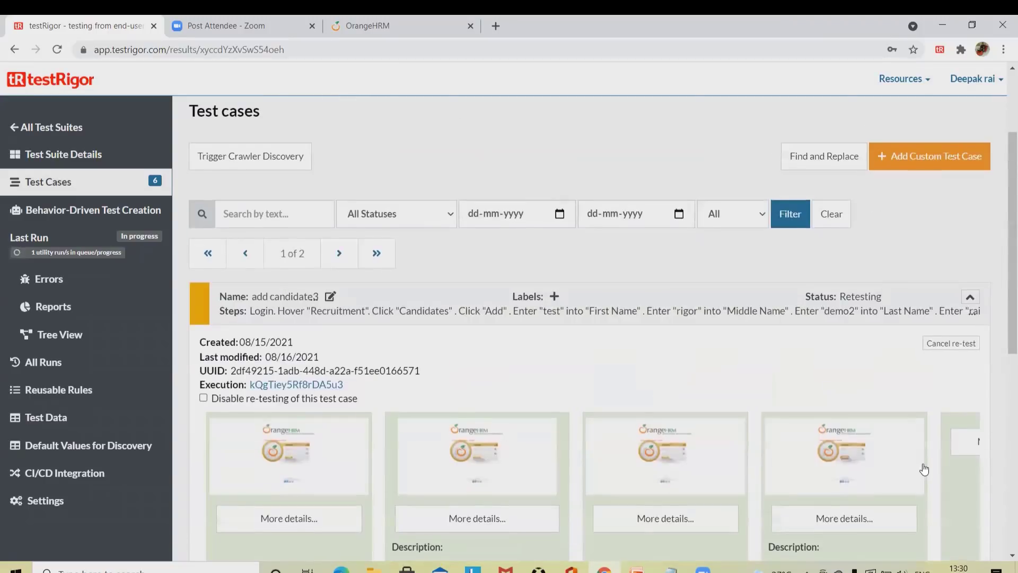
pyautogui.scroll(-7, 507, 504)
pyautogui.moveTo(547, 370); pyautogui.dragTo(675, 165)
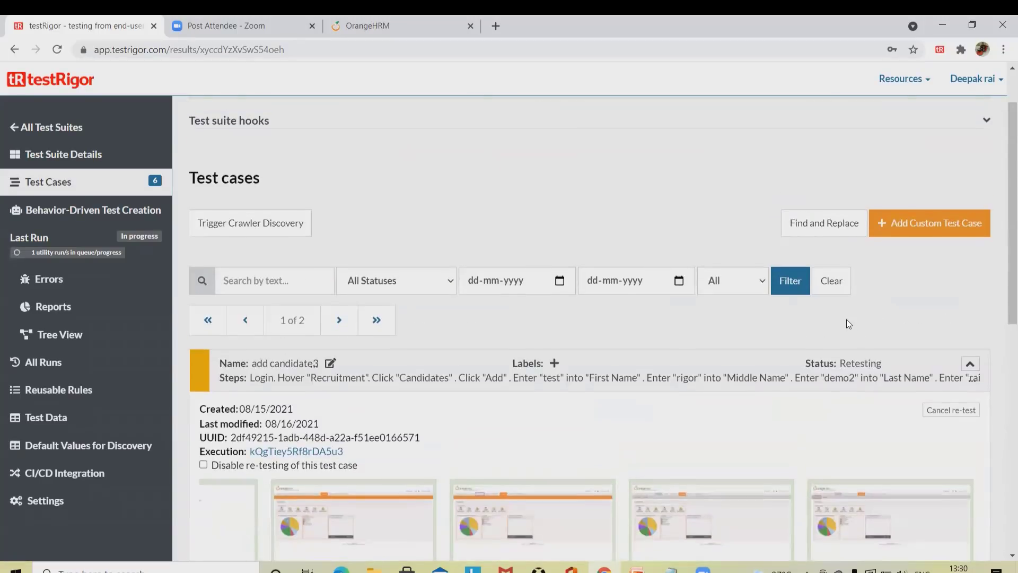
pyautogui.scroll(-9, 891, 359)
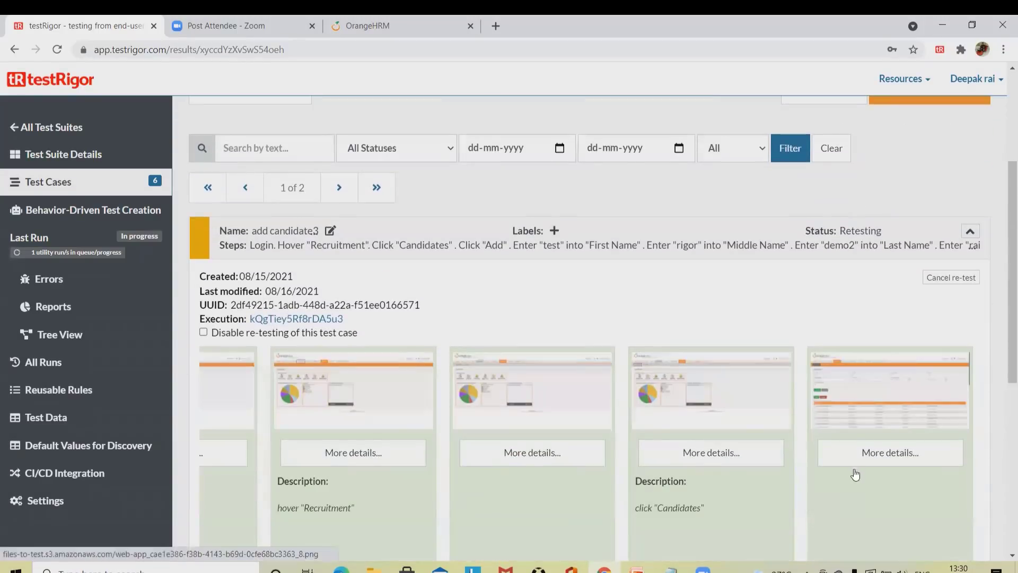
pyautogui.scroll(5, 902, 319)
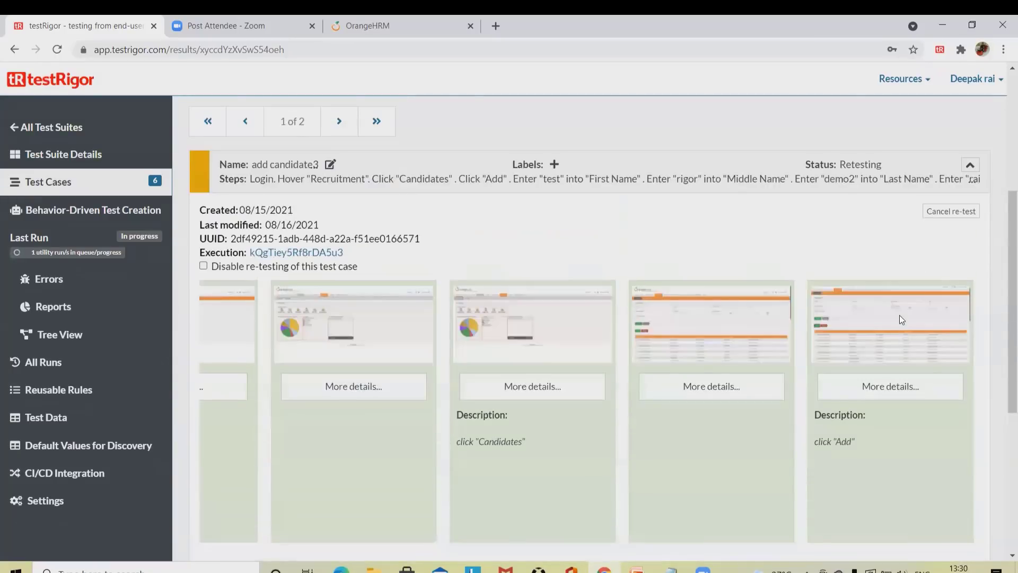
pyautogui.moveTo(807, 231); pyautogui.dragTo(886, 227)
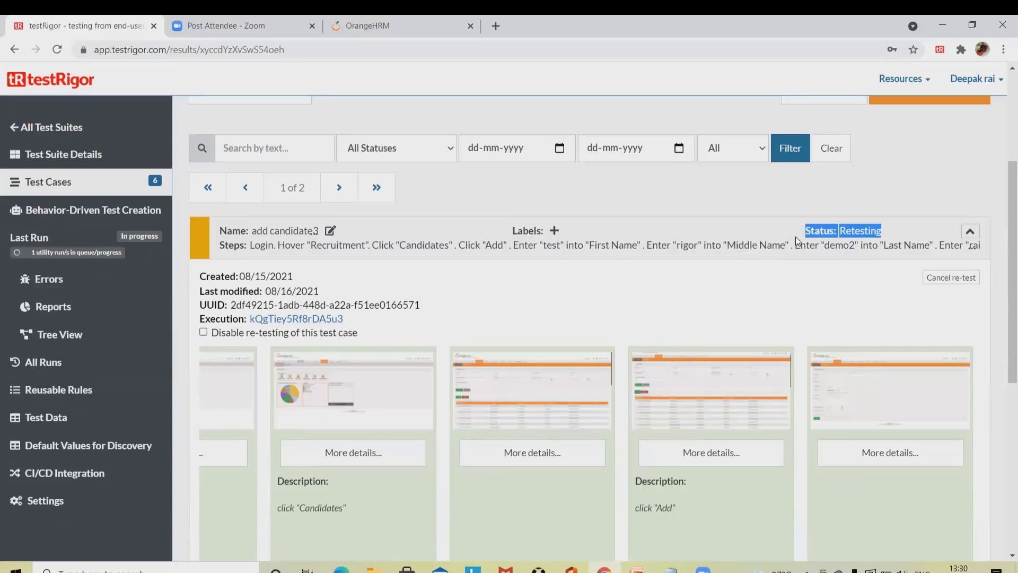
pyautogui.scroll(-4, 844, 336)
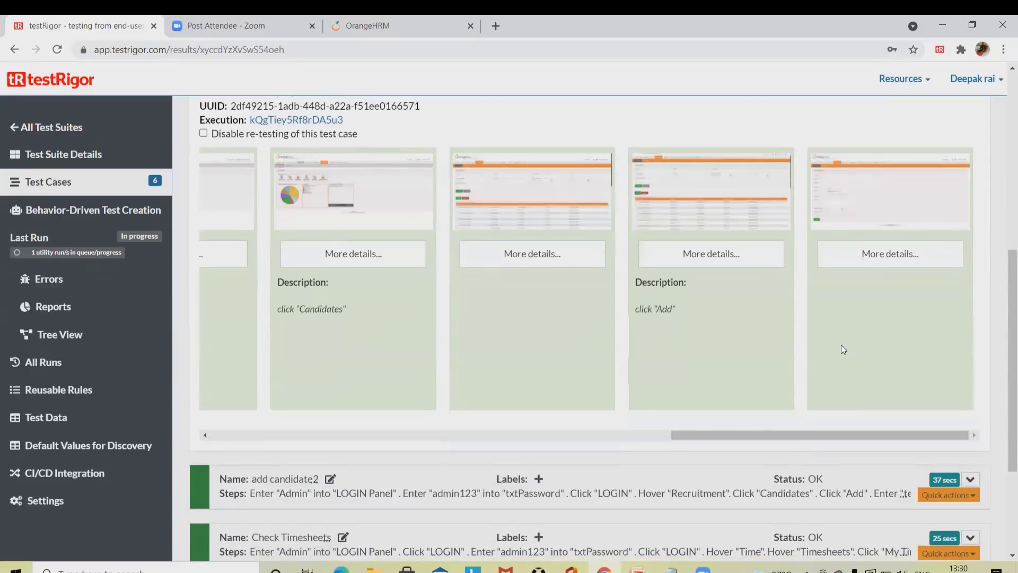
pyautogui.scroll(7, 854, 403)
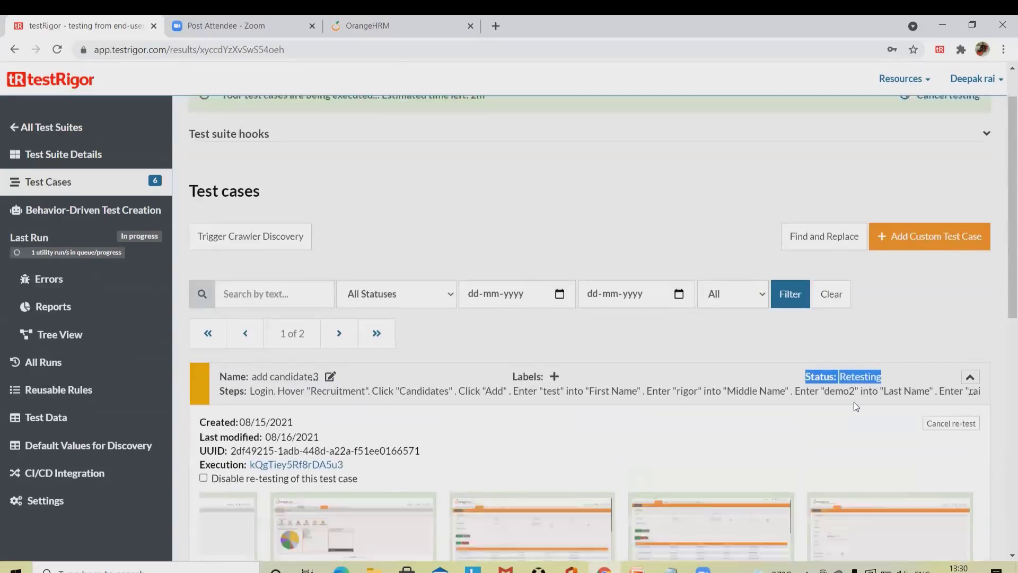
pyautogui.scroll(-3, 855, 405)
pyautogui.scroll(-3, 854, 402)
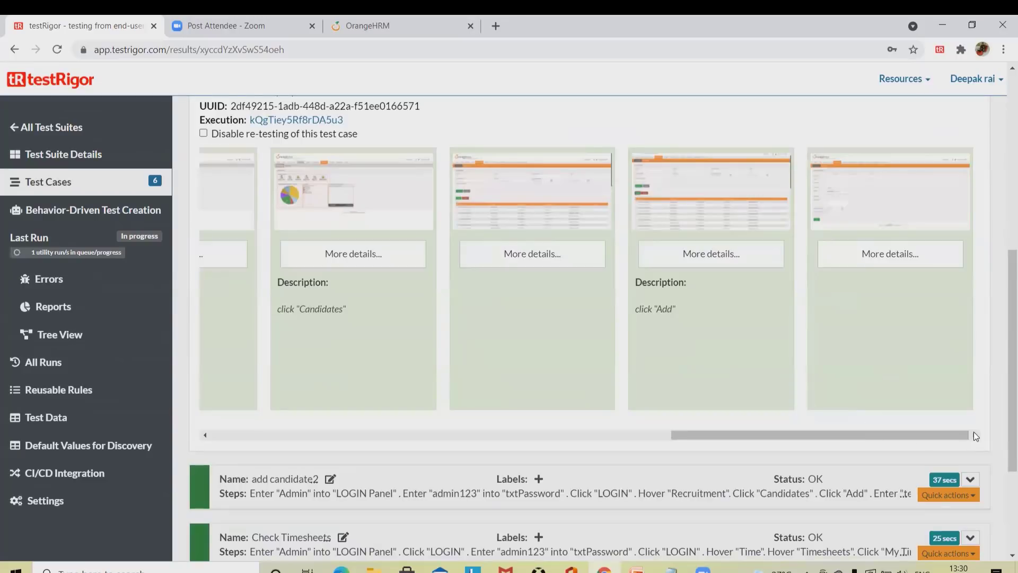
pyautogui.scroll(4, 928, 380)
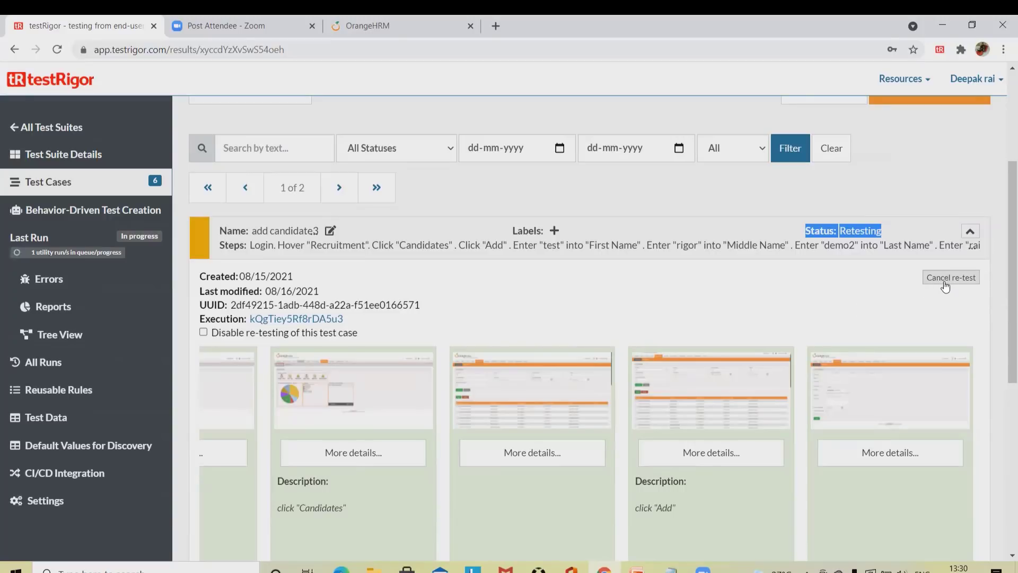
# Step: Follow the retest while it runs, then clear the status highlight
pyautogui.click(948, 286)
pyautogui.scroll(-5, 934, 344)
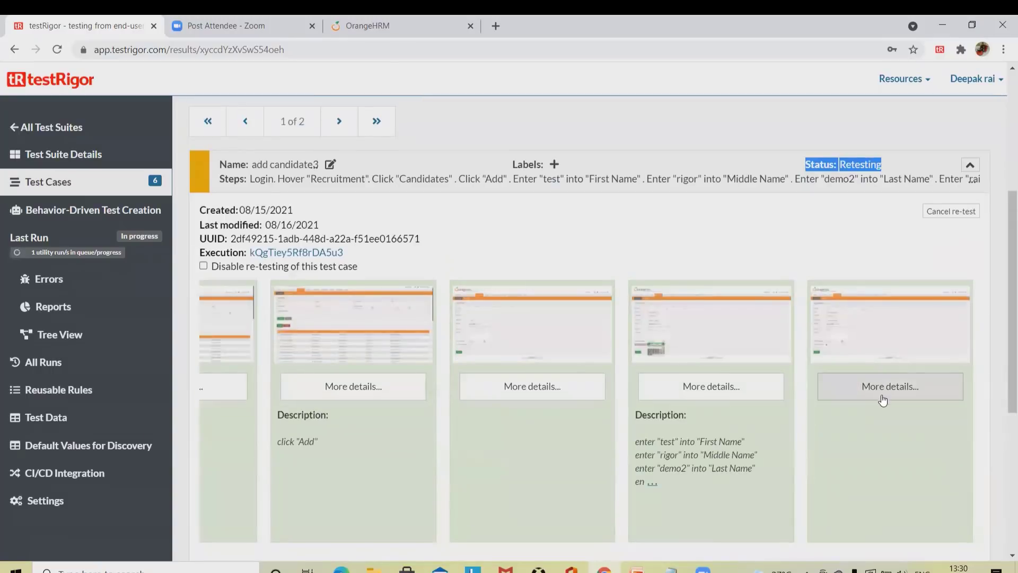
pyautogui.scroll(-4, 890, 431)
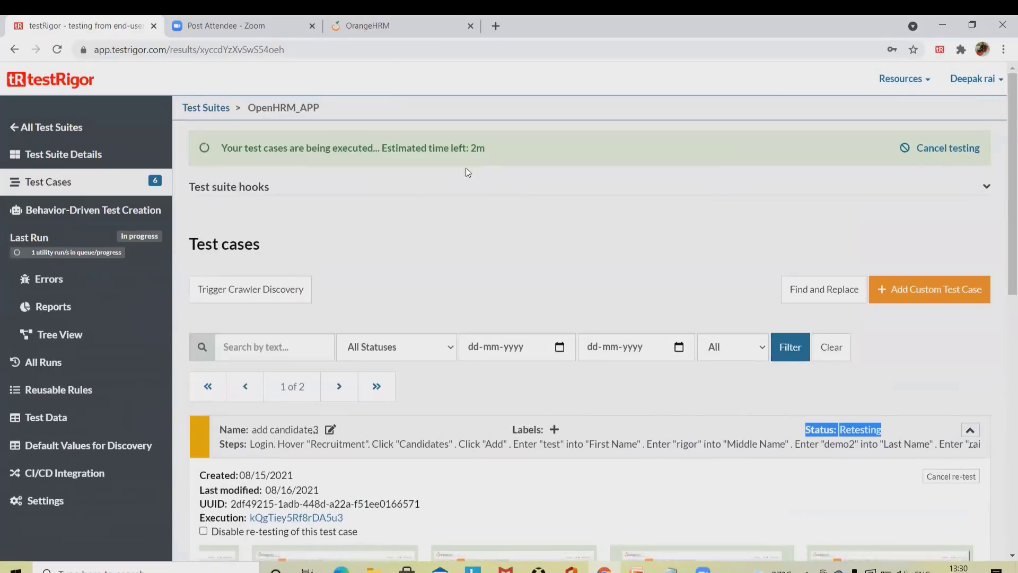
pyautogui.scroll(-3, 819, 351)
pyautogui.scroll(-5, 845, 228)
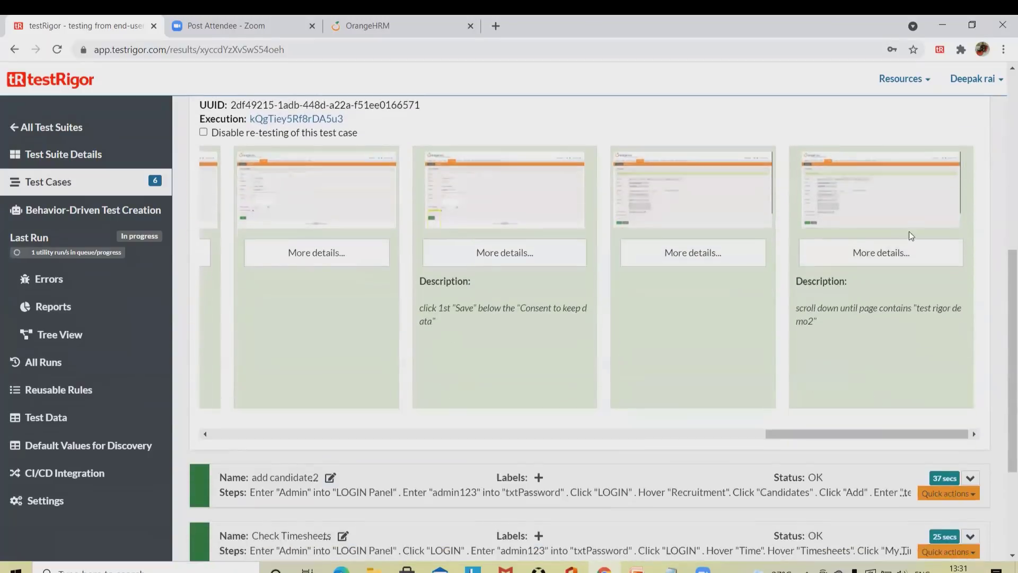
pyautogui.scroll(5, 829, 269)
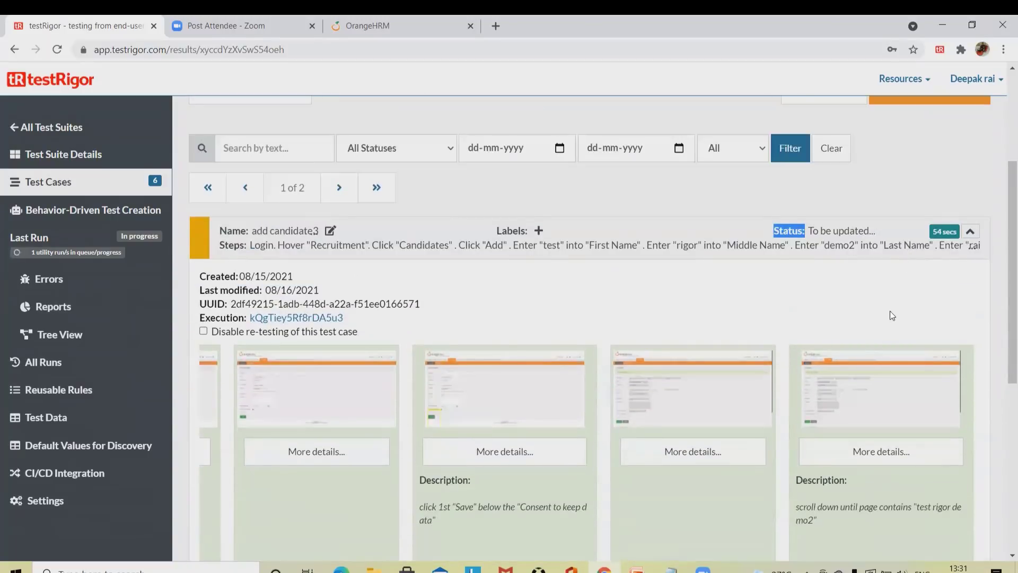
pyautogui.scroll(-5, 888, 306)
pyautogui.scroll(5, 810, 262)
pyautogui.click(820, 233)
pyautogui.scroll(4, 818, 291)
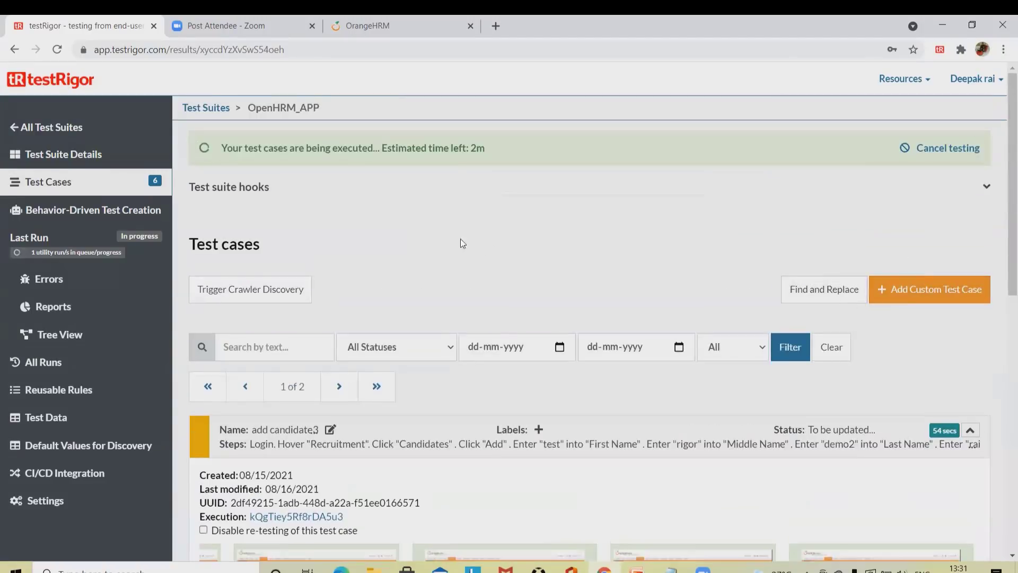
pyautogui.scroll(-5, 762, 347)
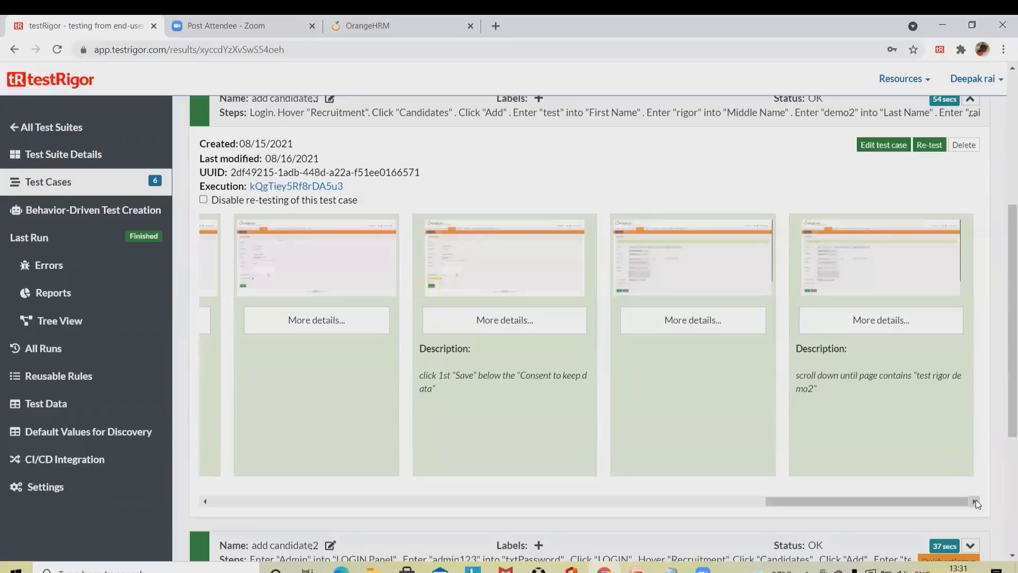
pyautogui.scroll(1, 919, 397)
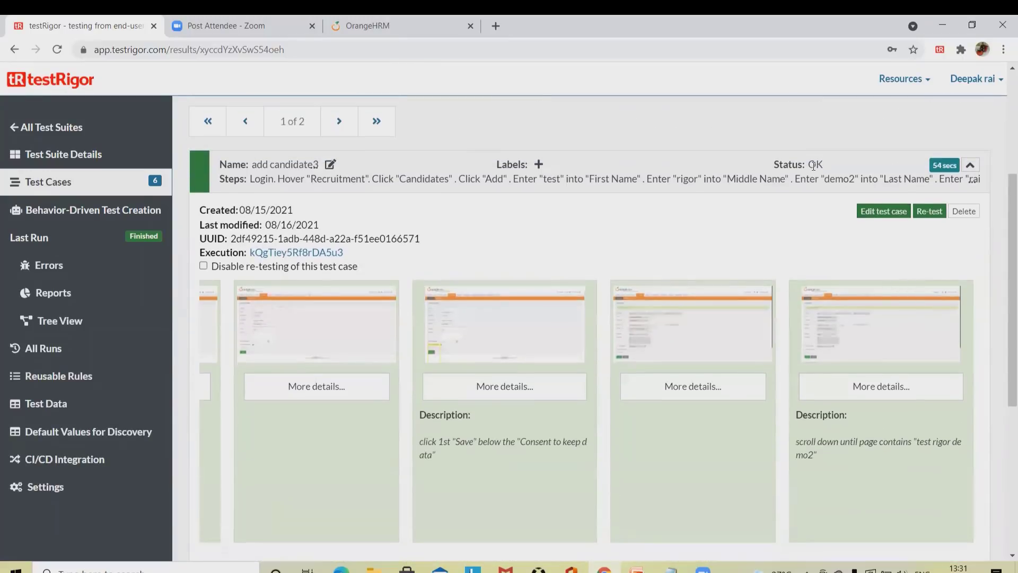
# Step: Highlight the 'Status: OK' result showing add candidate3 passed in 54 seconds
pyautogui.moveTo(772, 160); pyautogui.dragTo(837, 172)
pyautogui.click(690, 226)
pyautogui.scroll(-5, 373, 312)
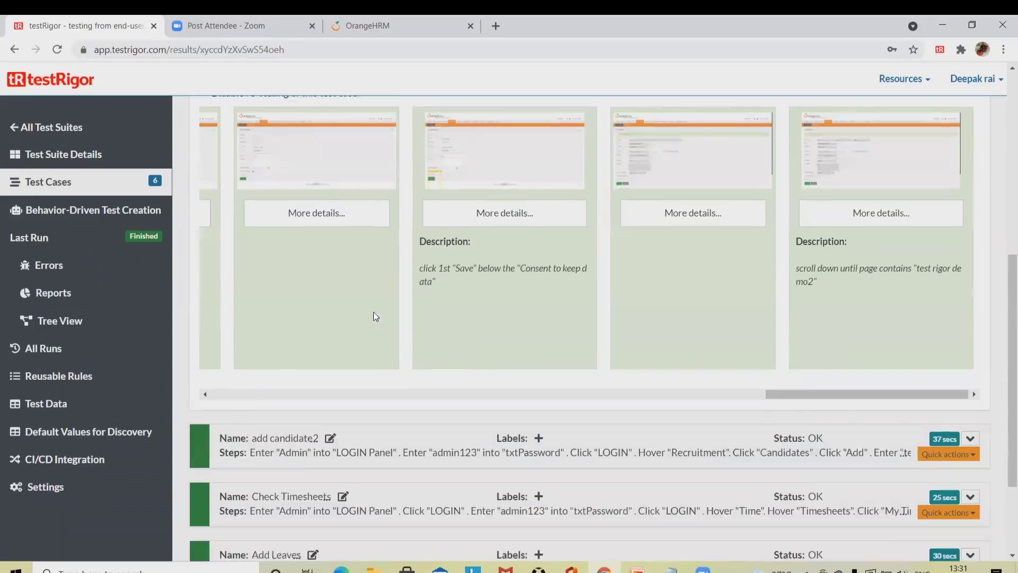
pyautogui.scroll(5, 266, 297)
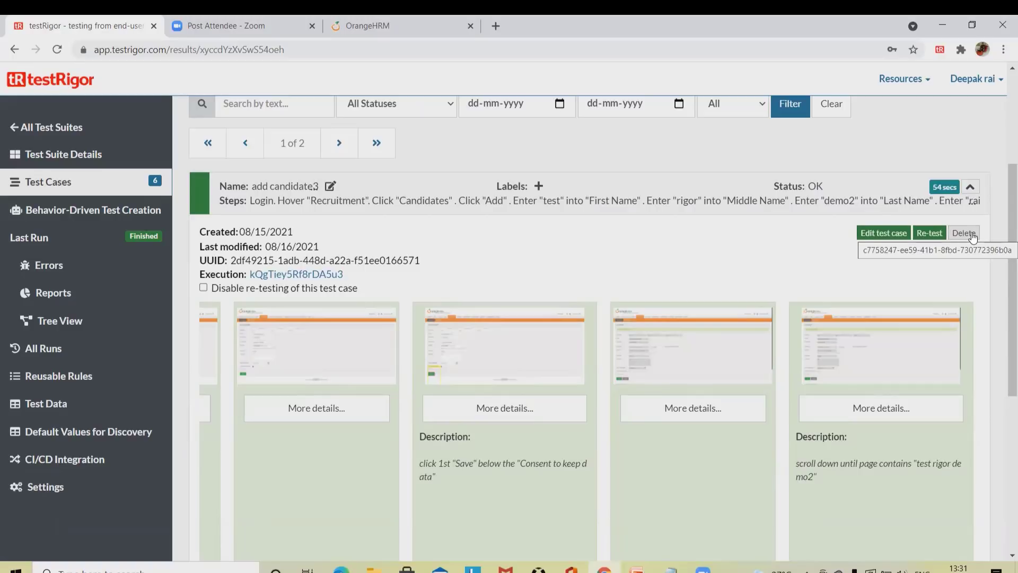
pyautogui.scroll(4, 800, 272)
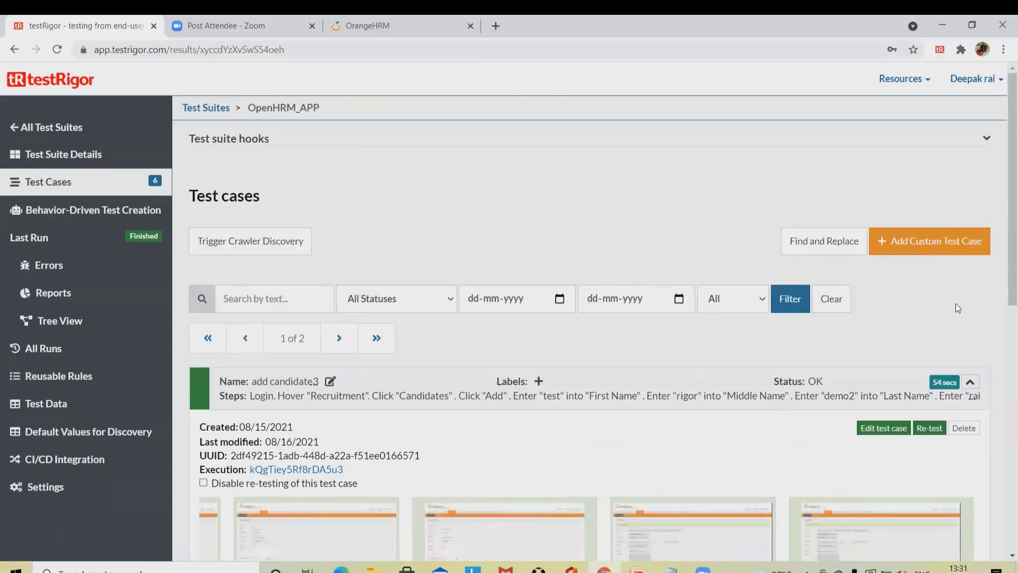
# Step: Discard a blank new custom test case form unsaved and show the Resources menu
pyautogui.click(923, 243)
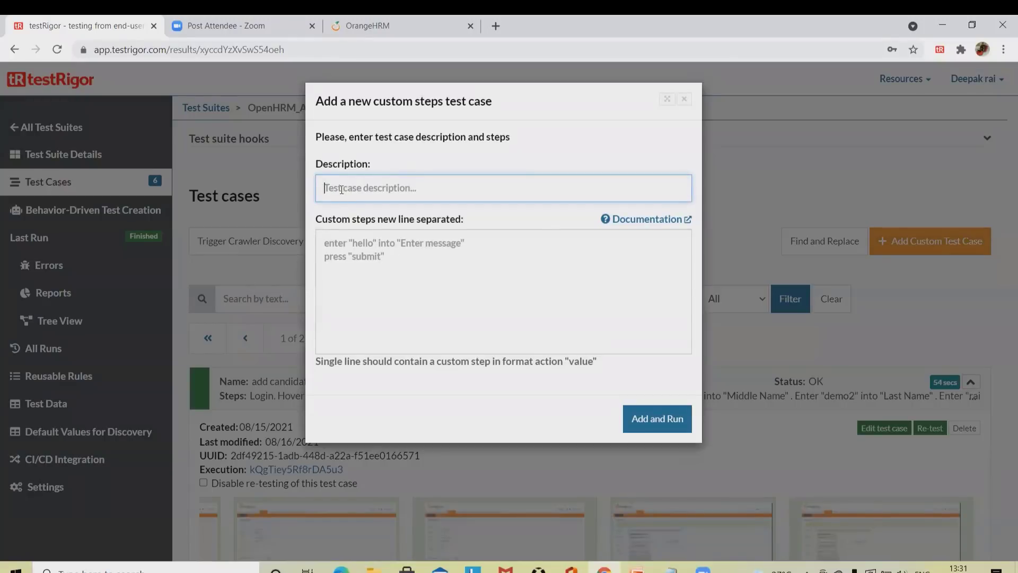
pyautogui.click(357, 261)
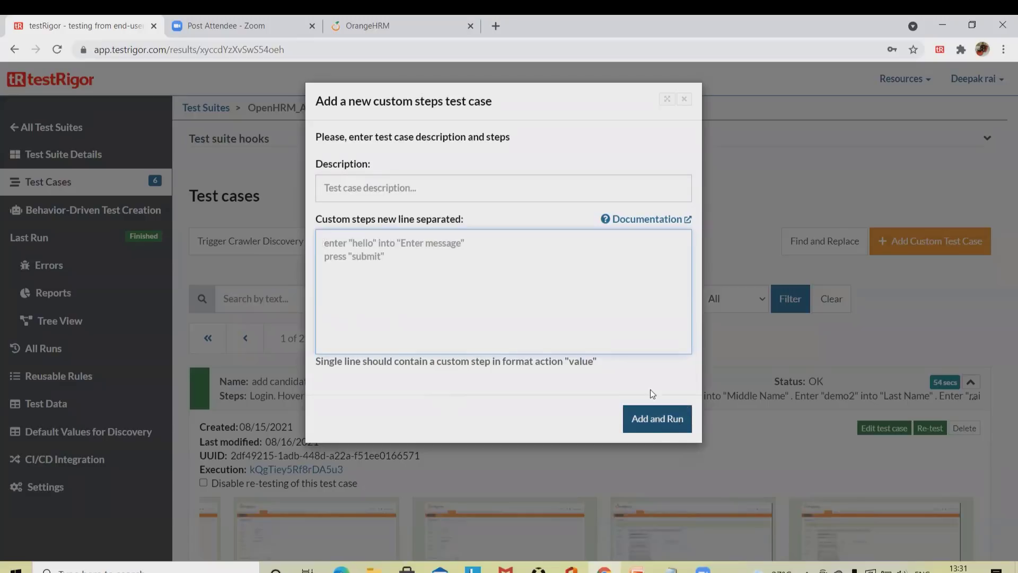
pyautogui.click(683, 101)
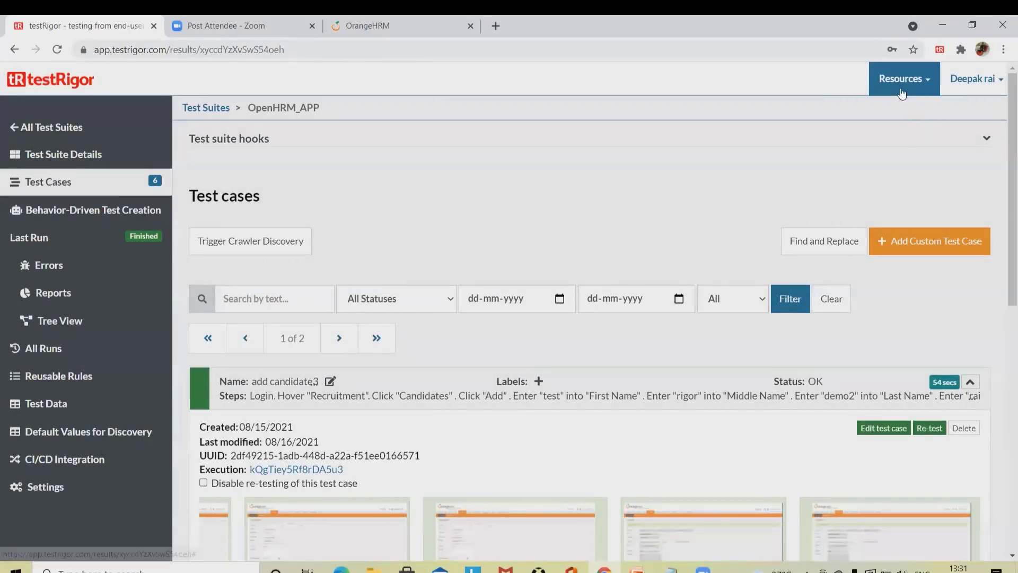
pyautogui.click(928, 88)
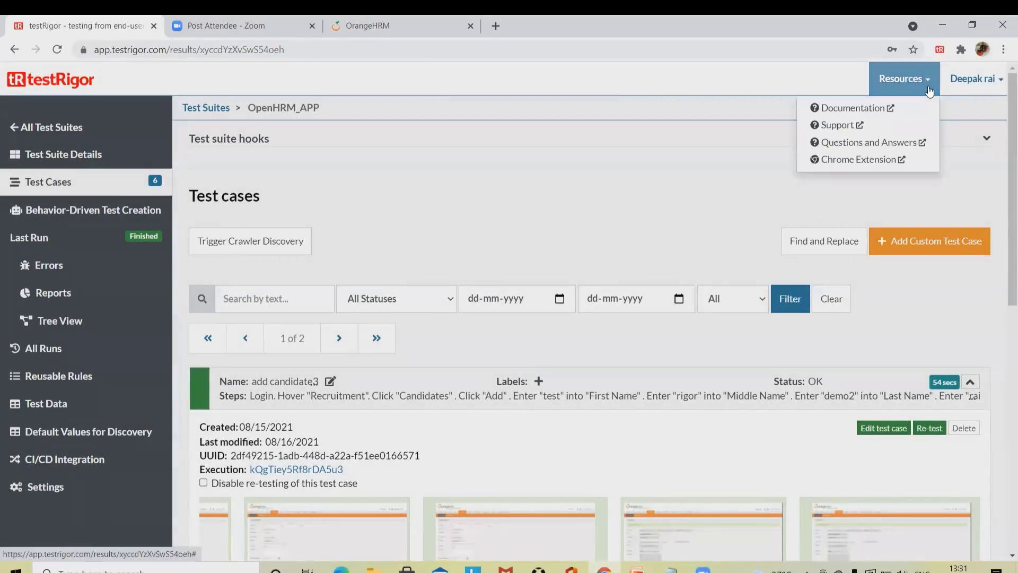
# Step: Open the documentation in a new tab and highlight the click command's options and 'cart' example
pyautogui.click(870, 110)
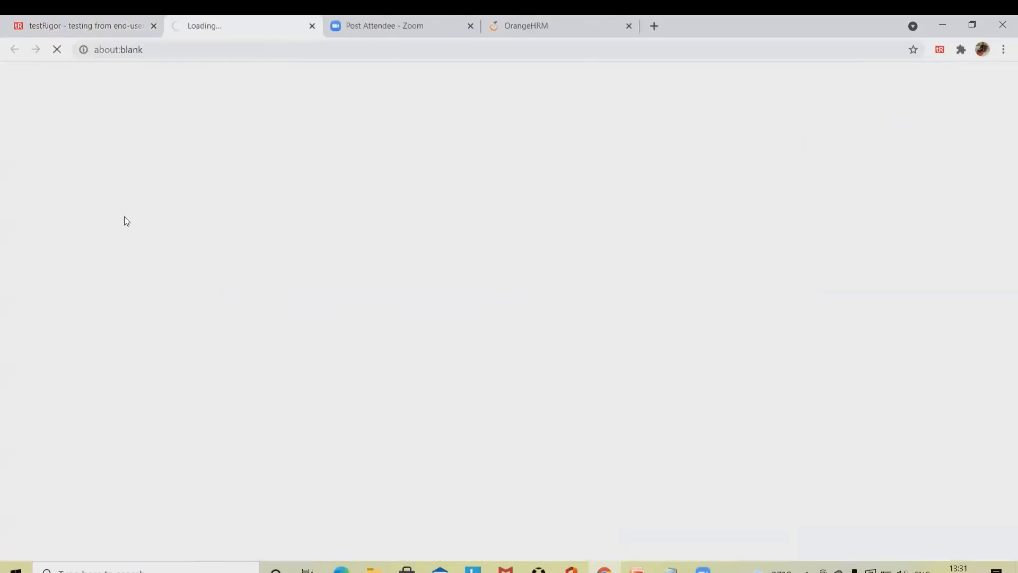
pyautogui.scroll(-4, 530, 366)
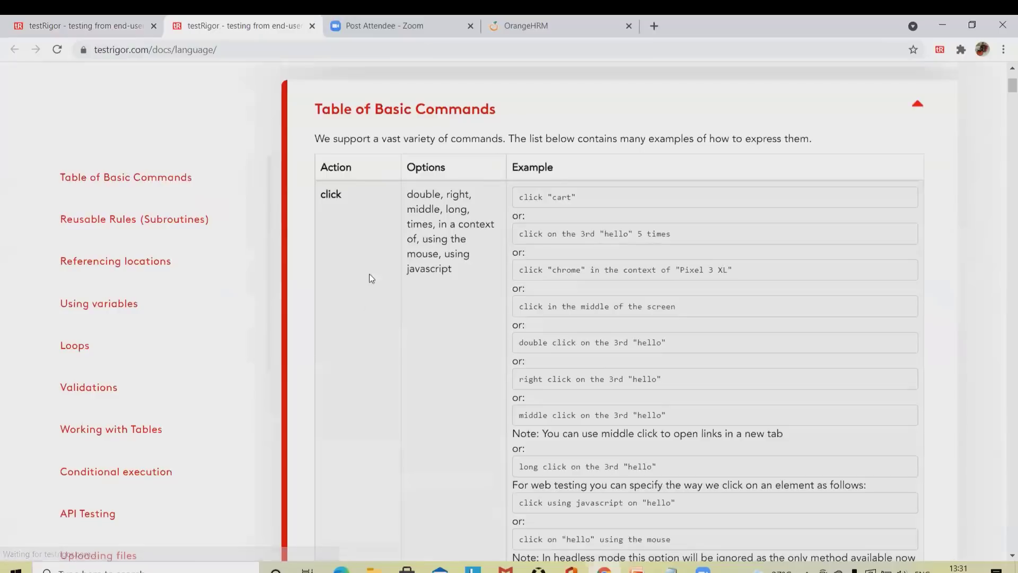
pyautogui.moveTo(330, 197); pyautogui.dragTo(418, 209)
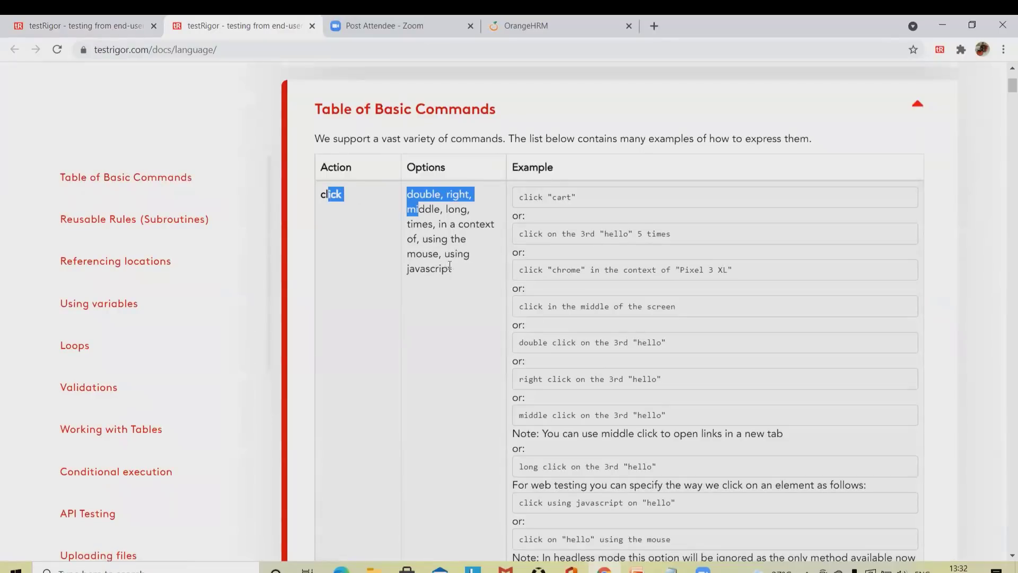
pyautogui.scroll(-3, 510, 244)
pyautogui.scroll(3, 537, 240)
pyautogui.moveTo(519, 198); pyautogui.dragTo(627, 197)
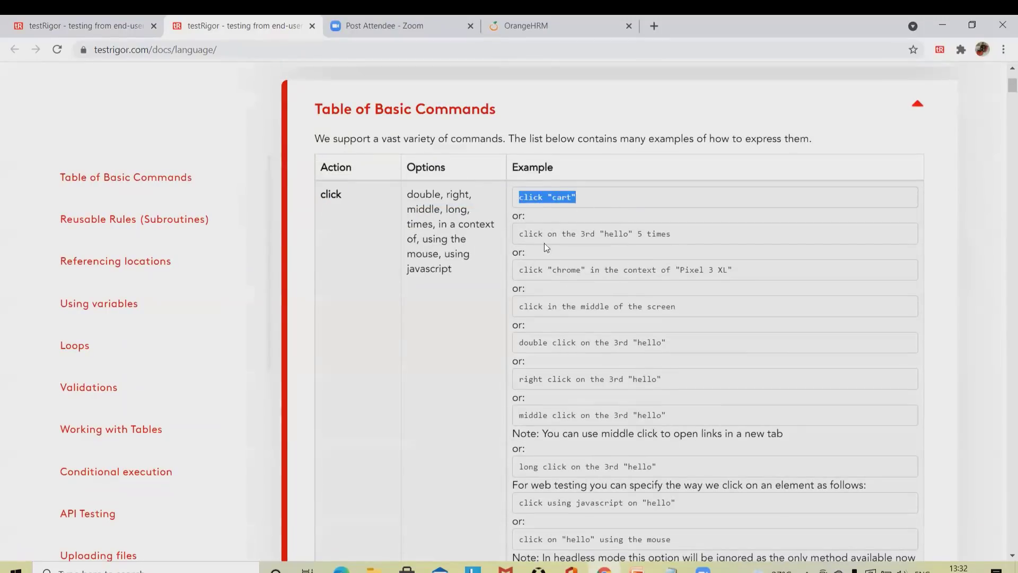
pyautogui.click(523, 197)
# Step: Scroll through the Table of Basic Commands and back up to the top
pyautogui.scroll(-9, 533, 293)
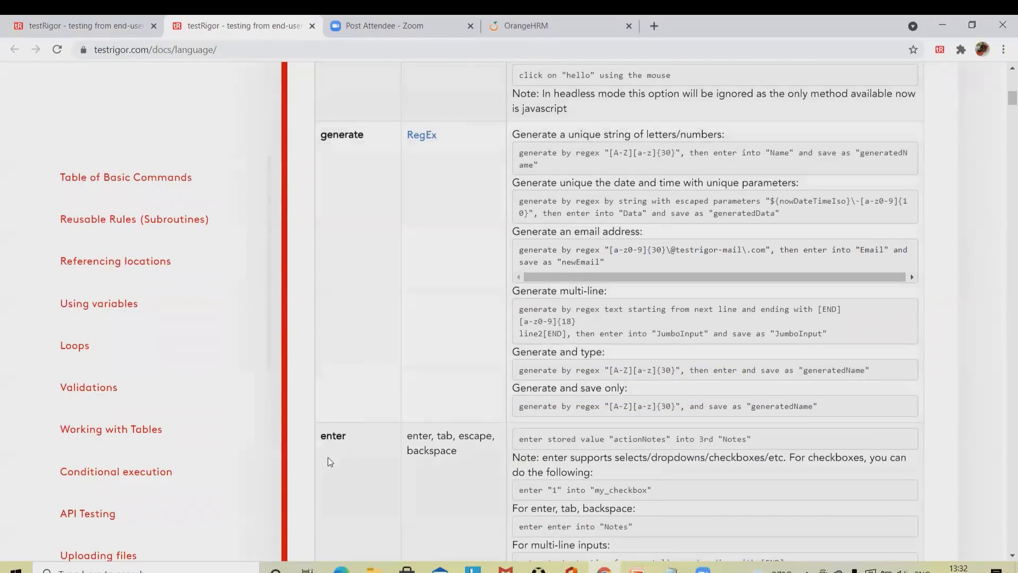
pyautogui.scroll(-12, 396, 441)
pyautogui.scroll(-11, 418, 394)
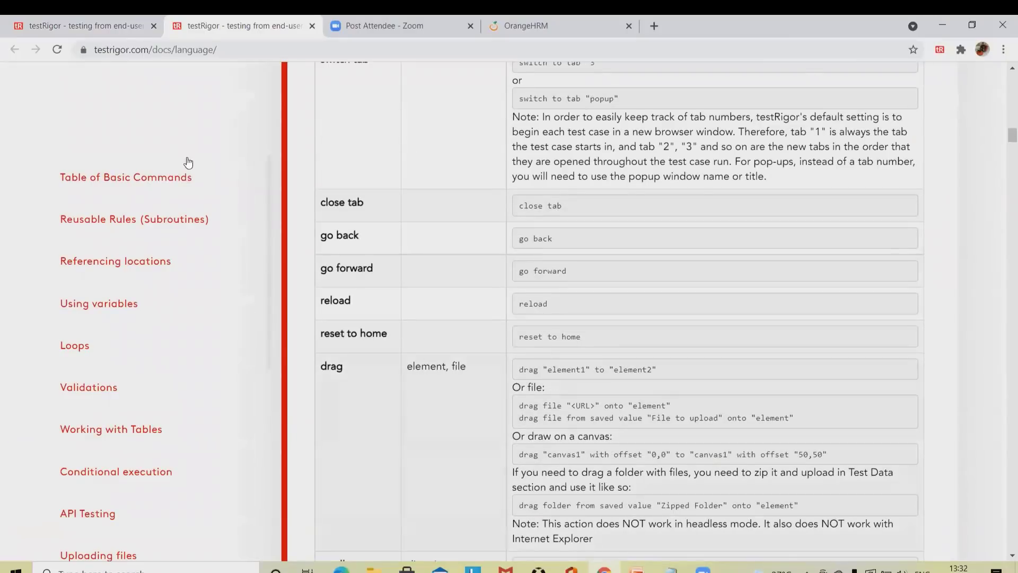
pyautogui.scroll(-5, 371, 289)
pyautogui.scroll(-10, 385, 289)
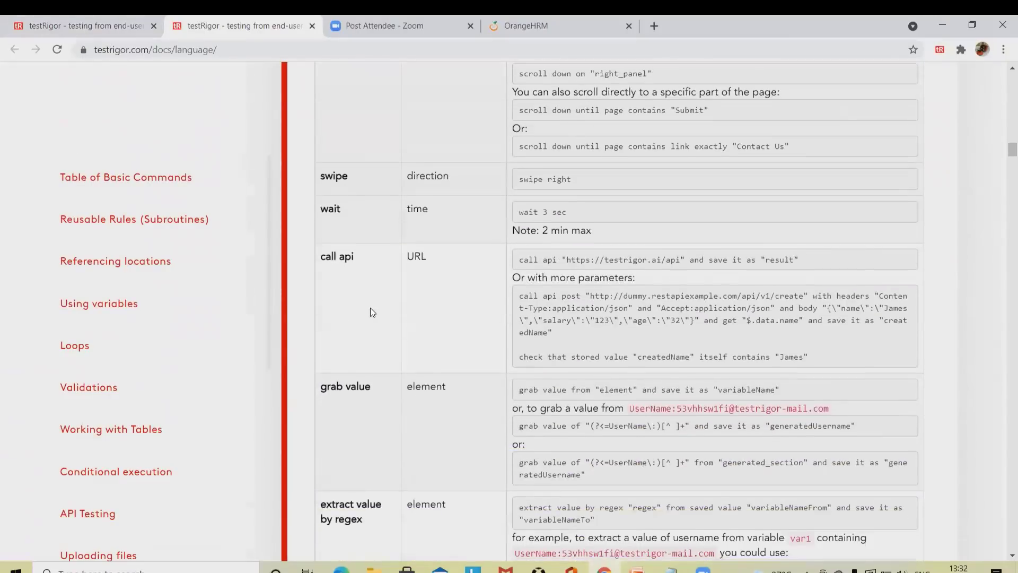
pyautogui.scroll(-5, 371, 308)
pyautogui.scroll(-20, 371, 308)
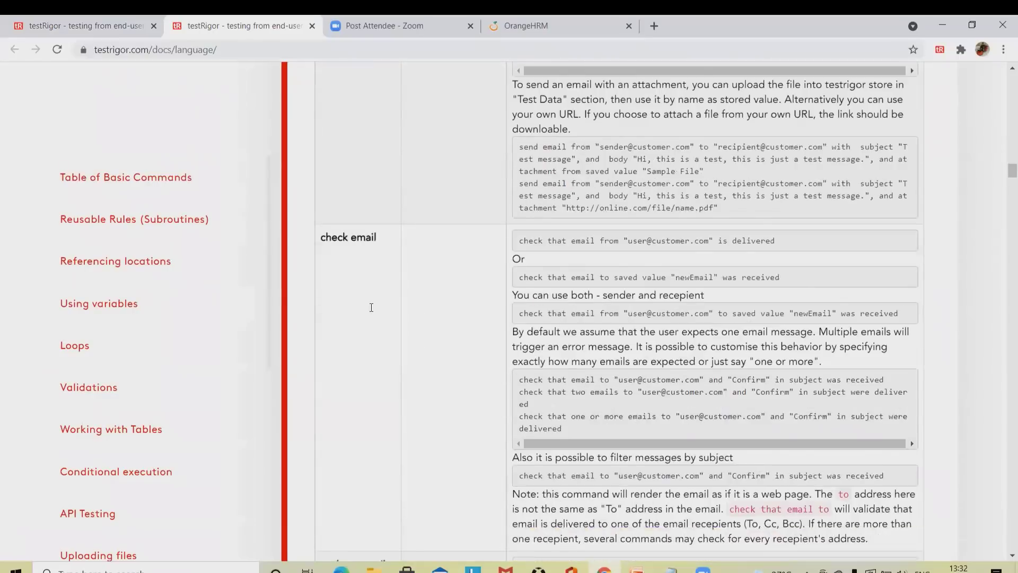
pyautogui.scroll(-10, 370, 307)
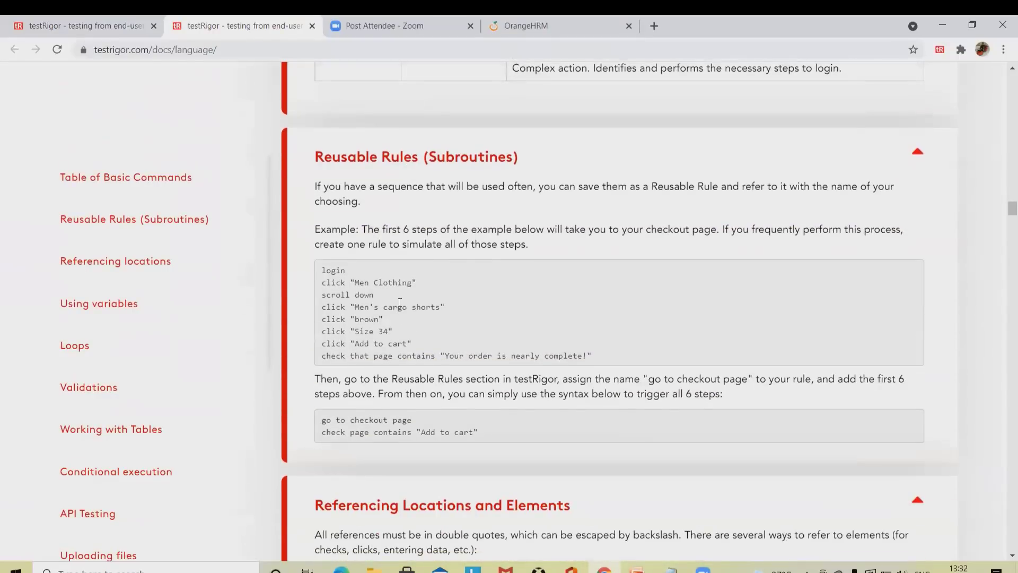
pyautogui.scroll(-9, 395, 297)
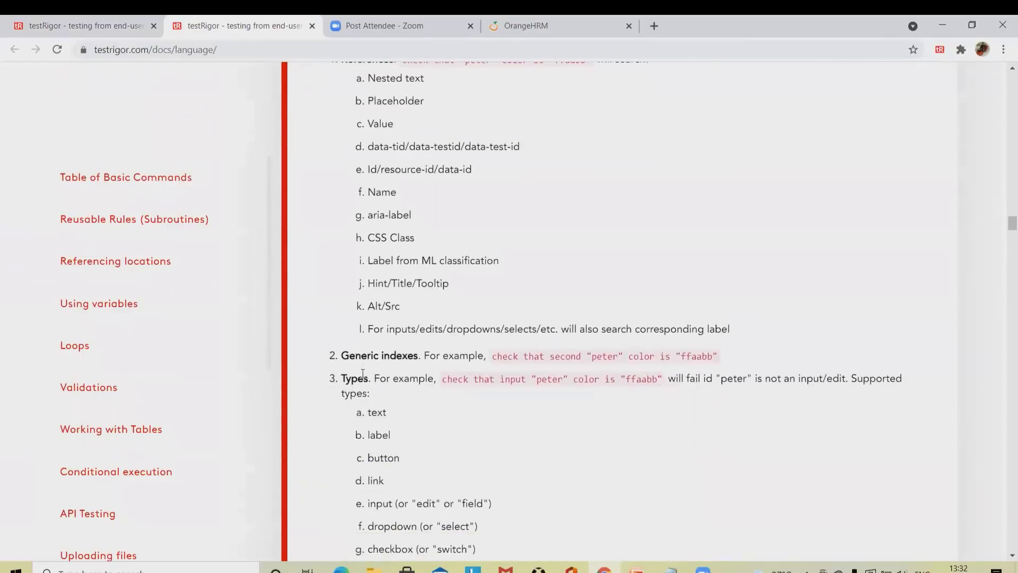
pyautogui.scroll(-20, 424, 435)
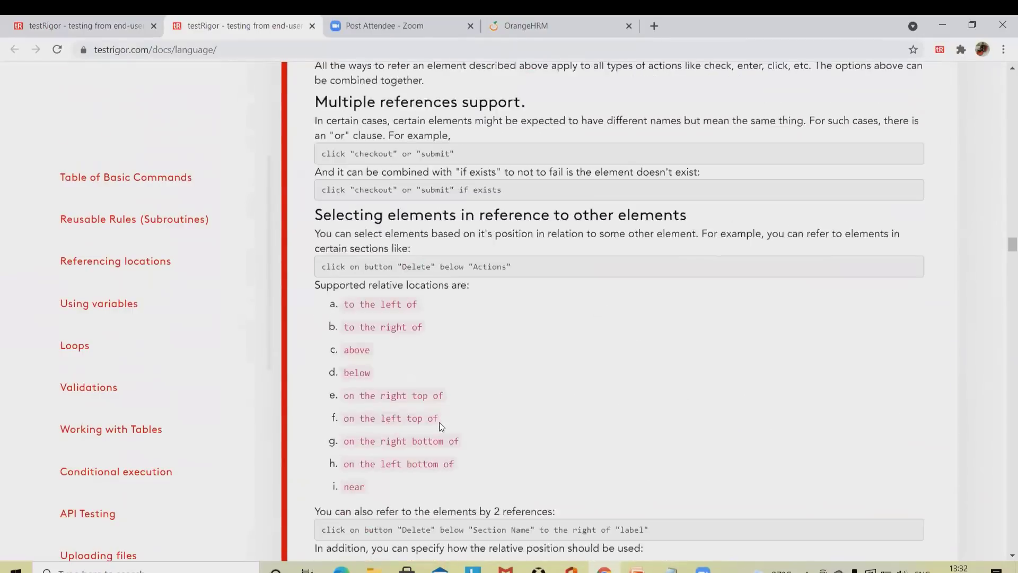
pyautogui.scroll(-9, 440, 427)
pyautogui.scroll(18, 438, 426)
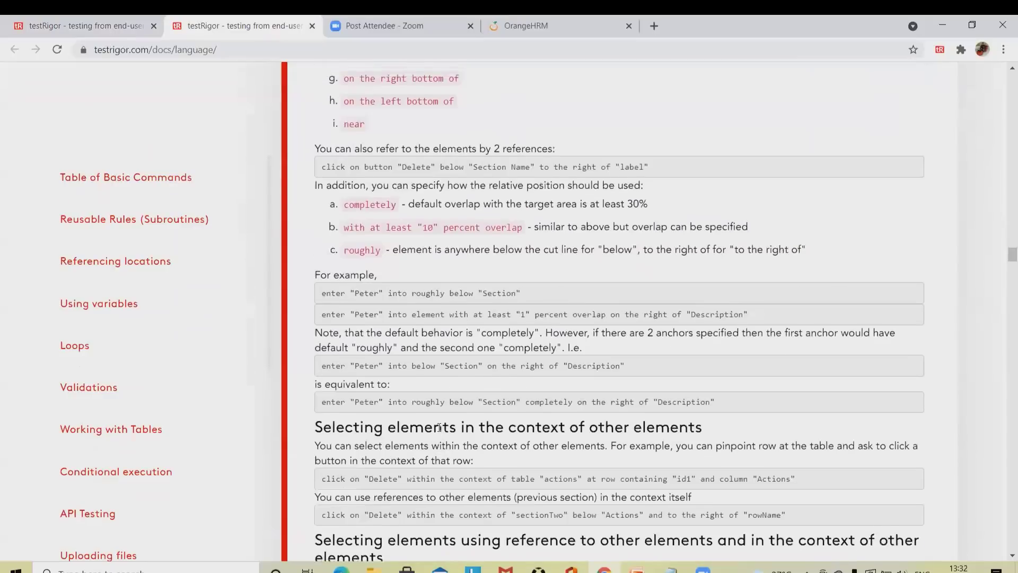
pyautogui.scroll(20, 432, 432)
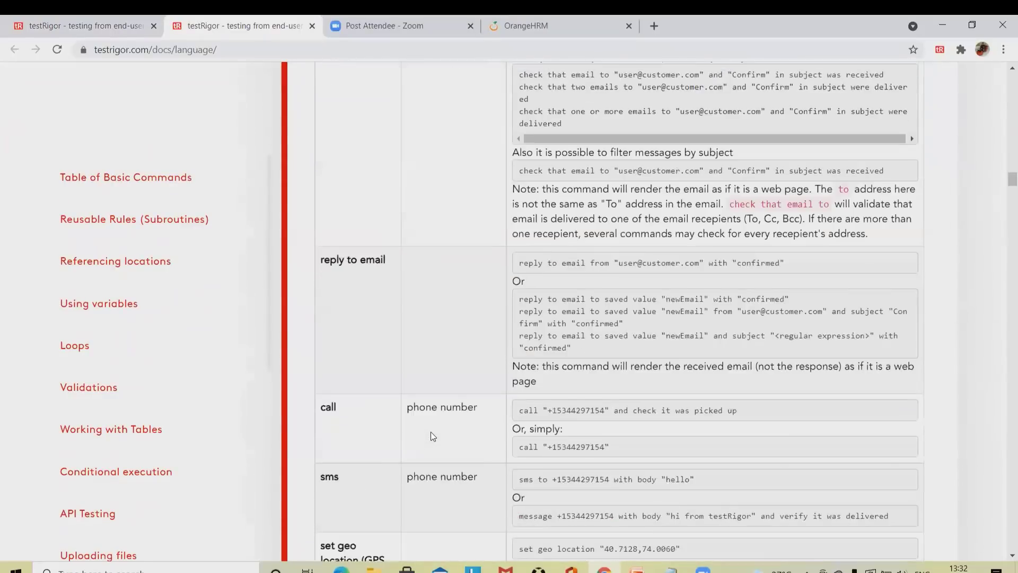
pyautogui.scroll(20, 431, 436)
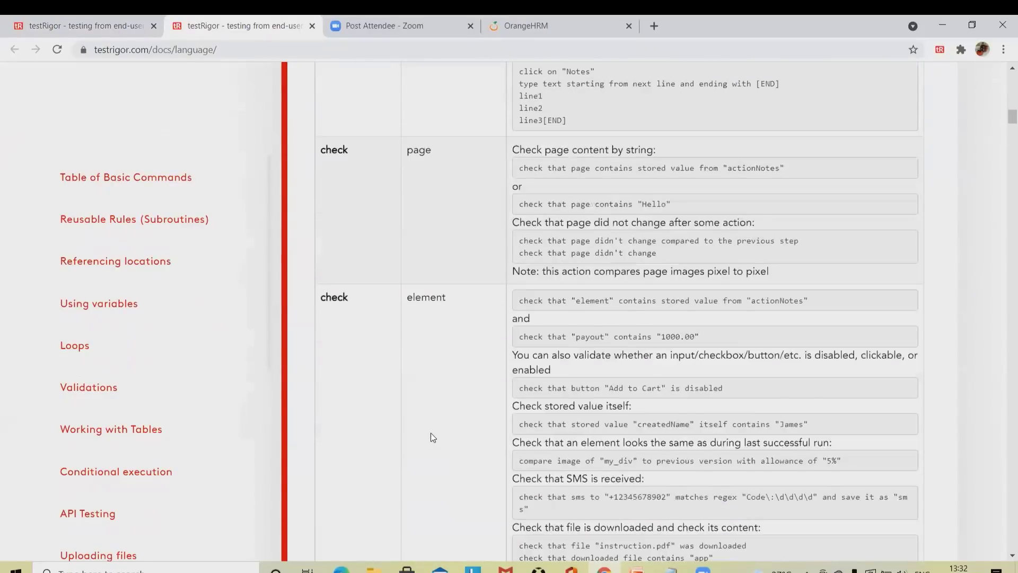
pyautogui.scroll(20, 430, 433)
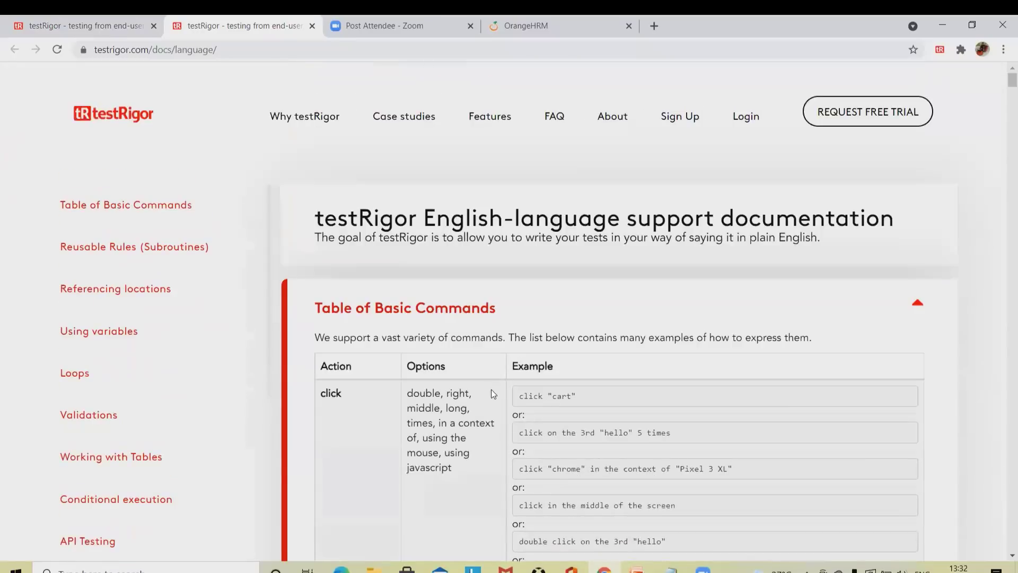
# Step: Switch from testRigor to the OrangeHRM dashboard tab and back to the testRigor test cases
pyautogui.click(81, 24)
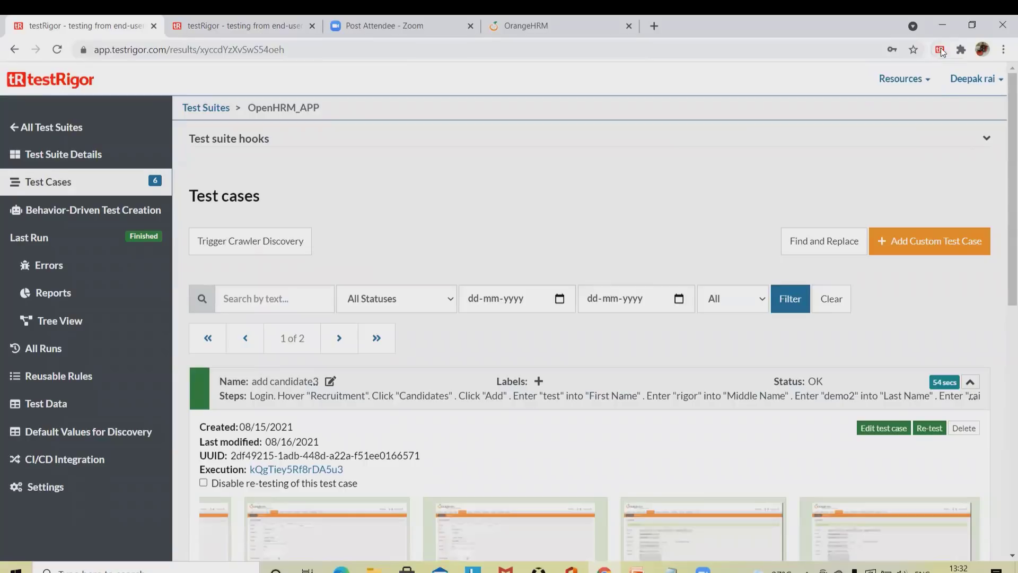
pyautogui.click(592, 30)
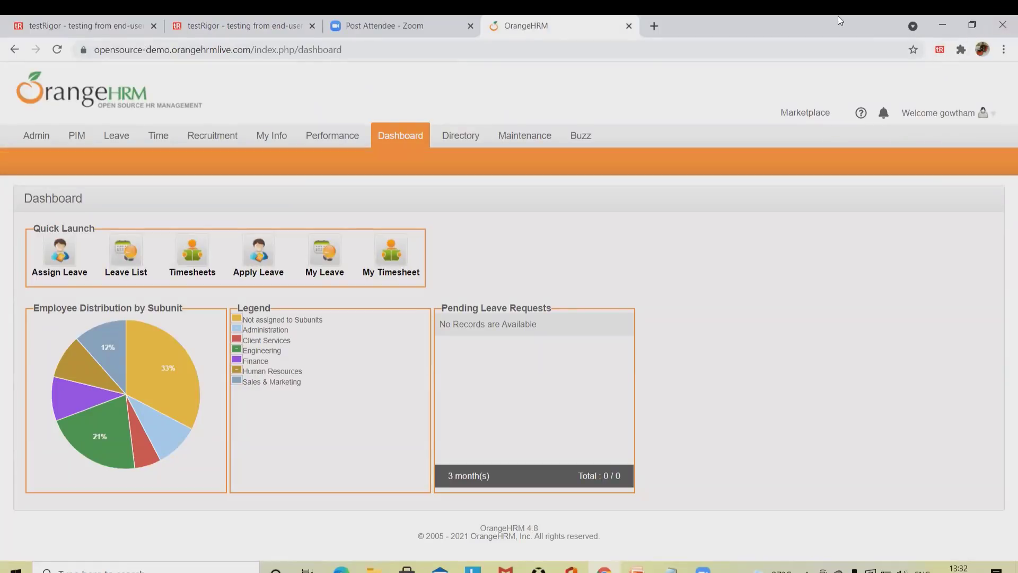
pyautogui.click(87, 28)
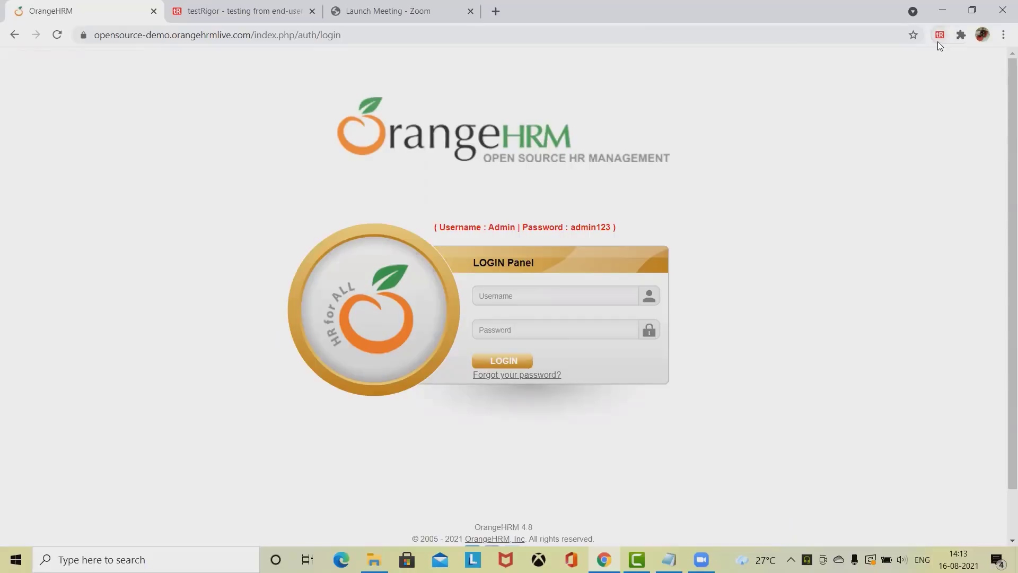
# Step: In the testRigor recorder, set the description to 'add leave4' and start a new recording
pyautogui.click(939, 36)
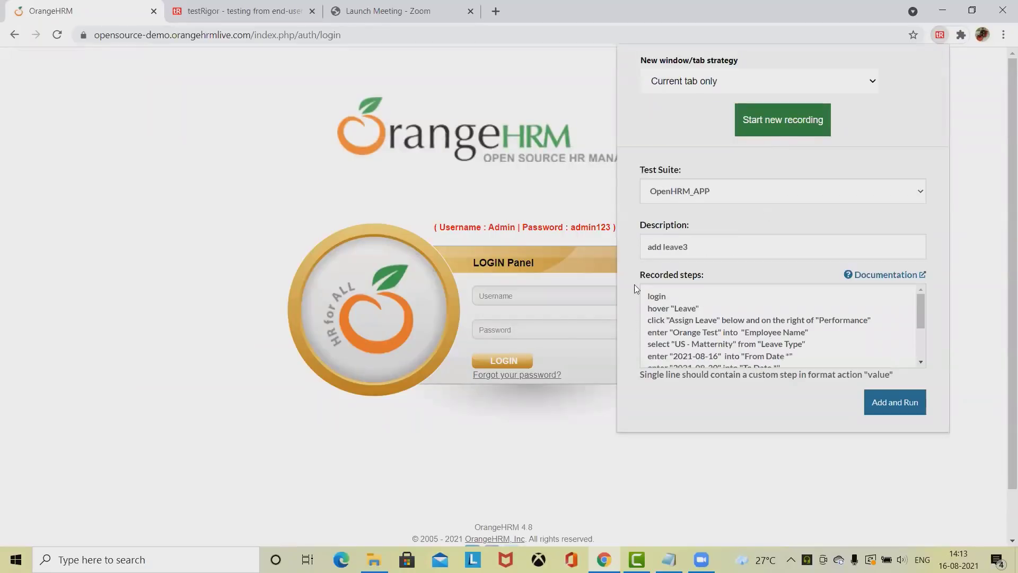
pyautogui.click(708, 248)
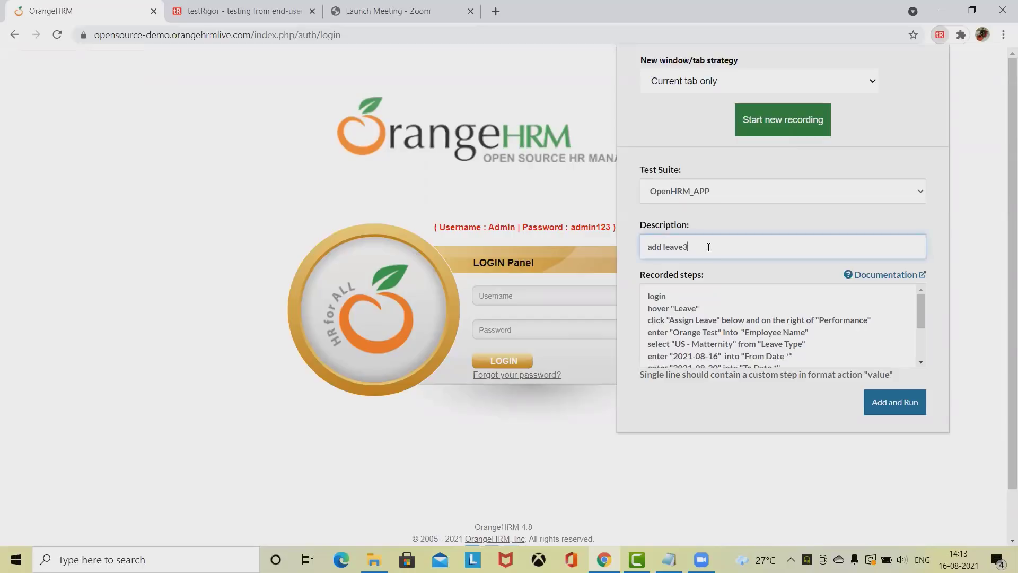
pyautogui.write('4')
pyautogui.click(788, 127)
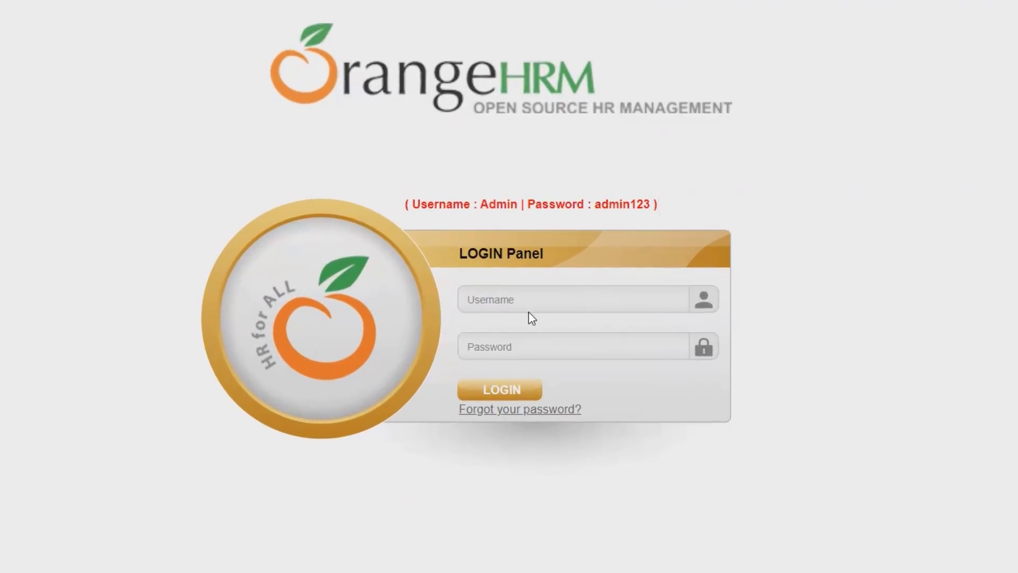
# Step: Log in with the demo administrator username and password, dismissing Chrome's password popups
pyautogui.click(504, 306)
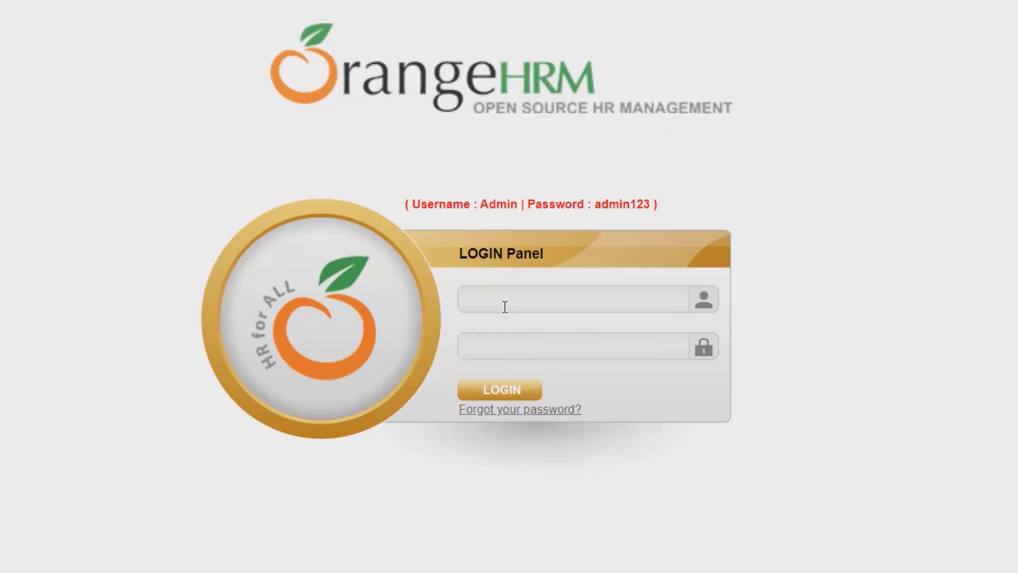
pyautogui.write('A')
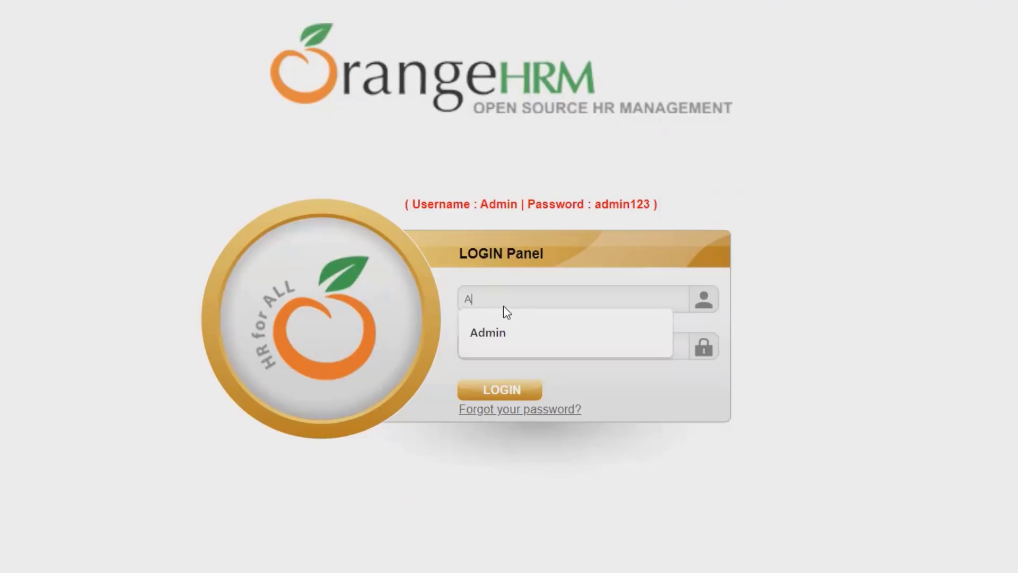
pyautogui.click(522, 347)
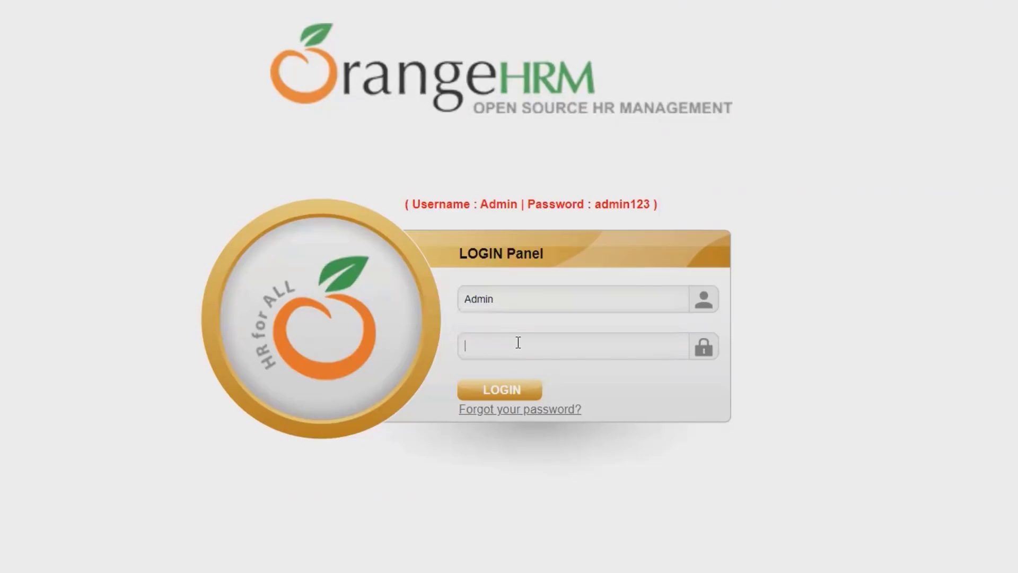
pyautogui.click(518, 344)
pyautogui.write('admin123')
pyautogui.click(507, 391)
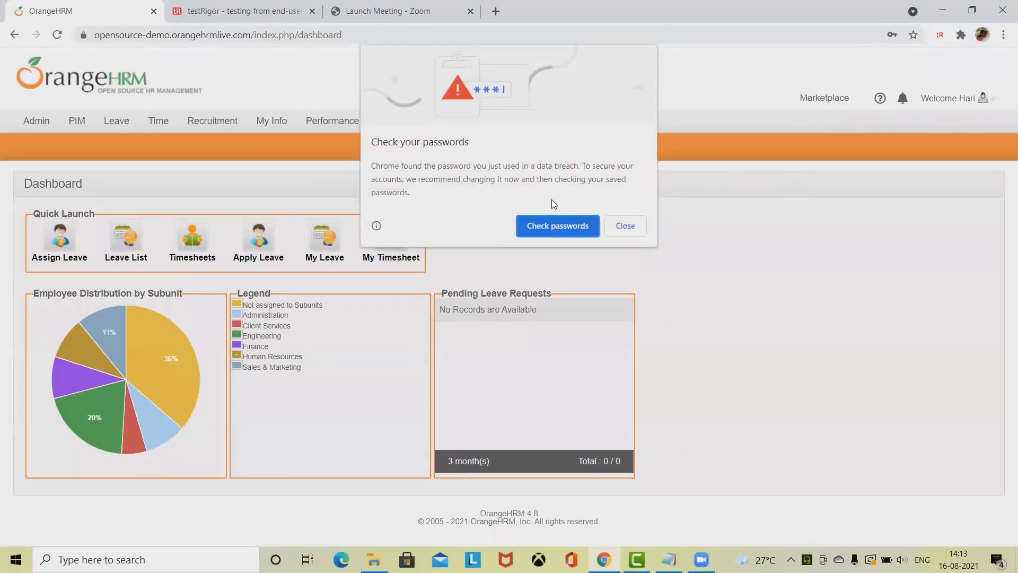
pyautogui.click(625, 226)
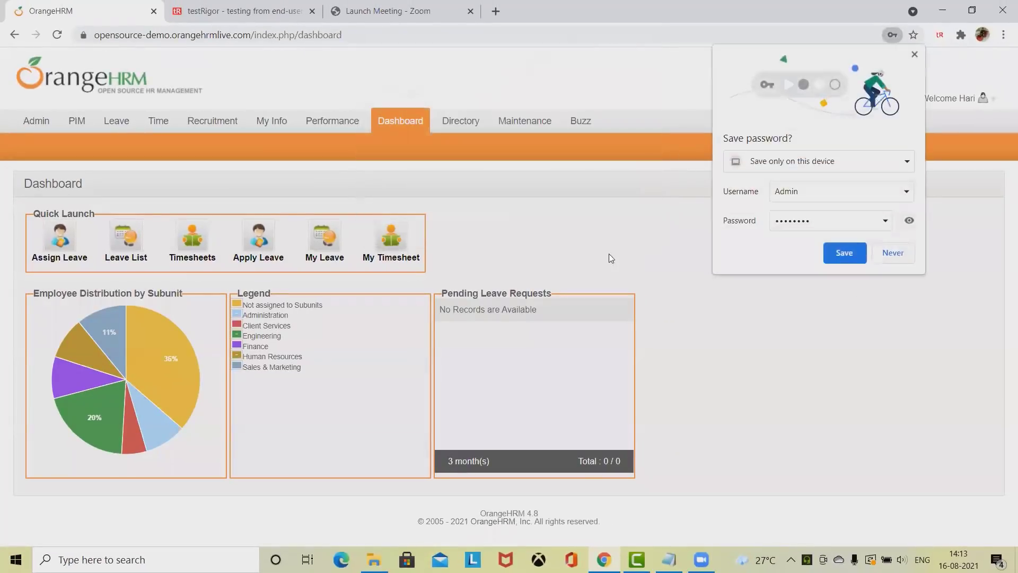
pyautogui.click(896, 253)
# Step: Open Leave > Assign Leave and type 'tes' into Employee Name
pyautogui.moveTo(117, 125)
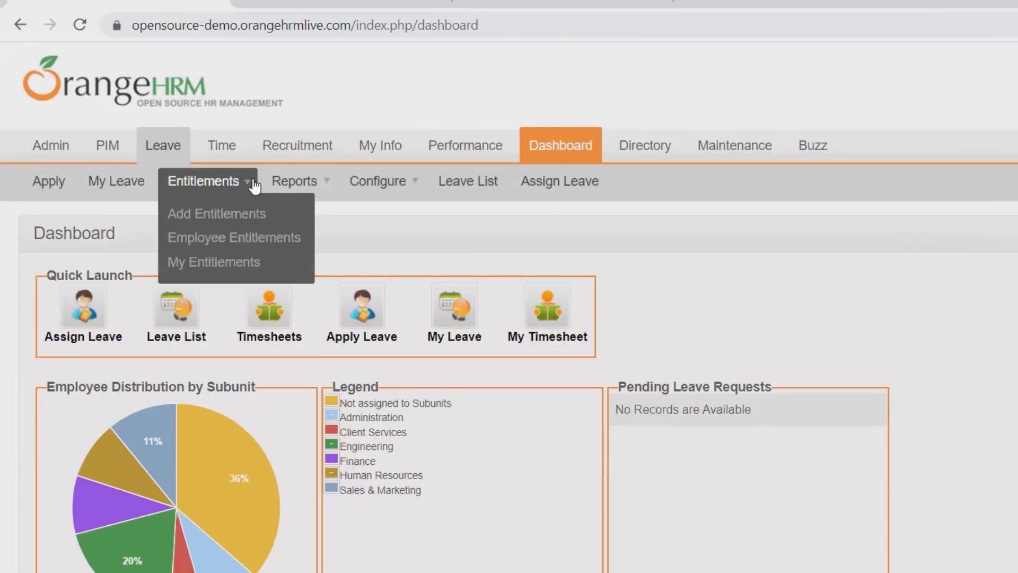
pyautogui.moveTo(159, 153)
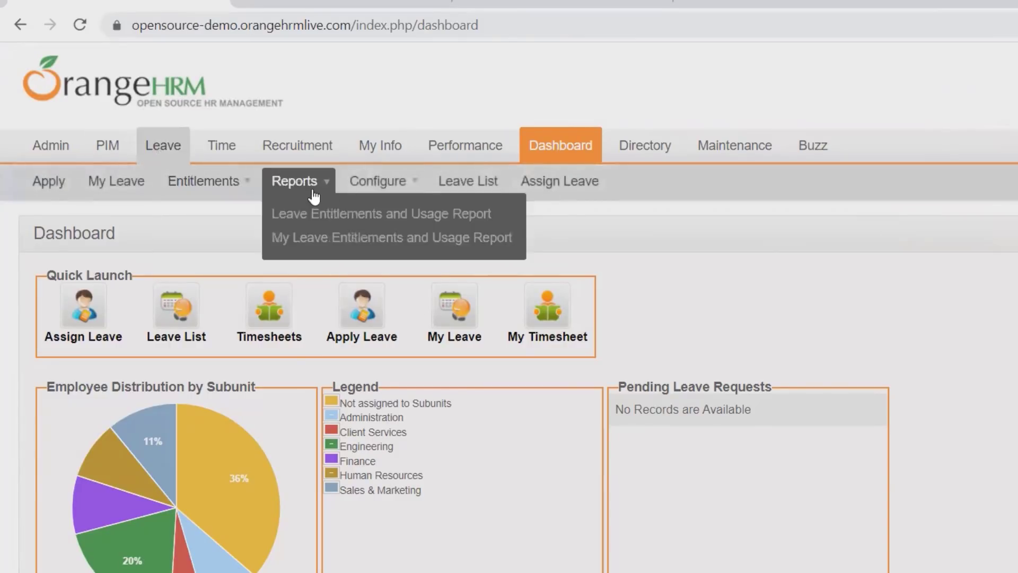
pyautogui.click(566, 189)
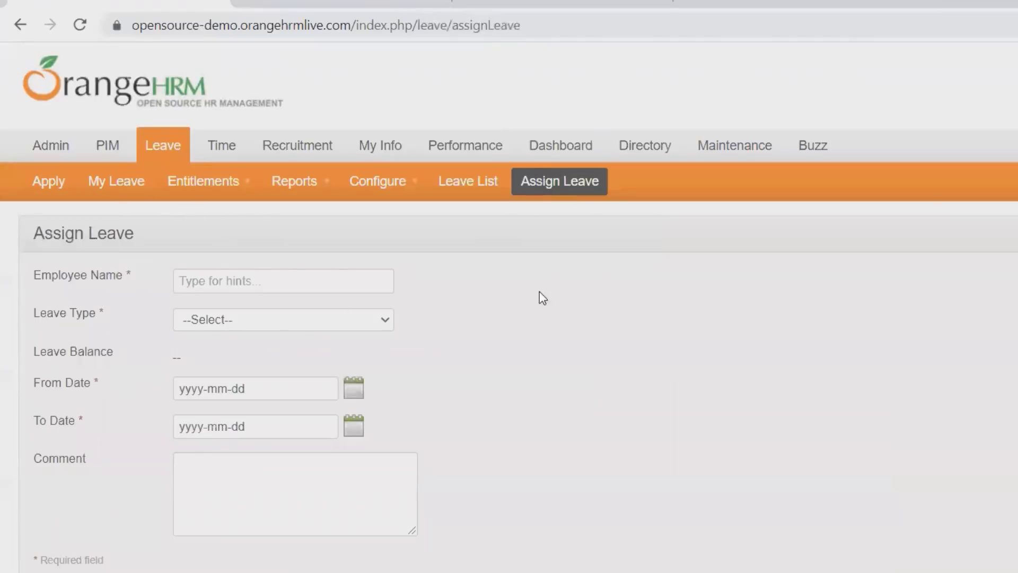
pyautogui.click(265, 282)
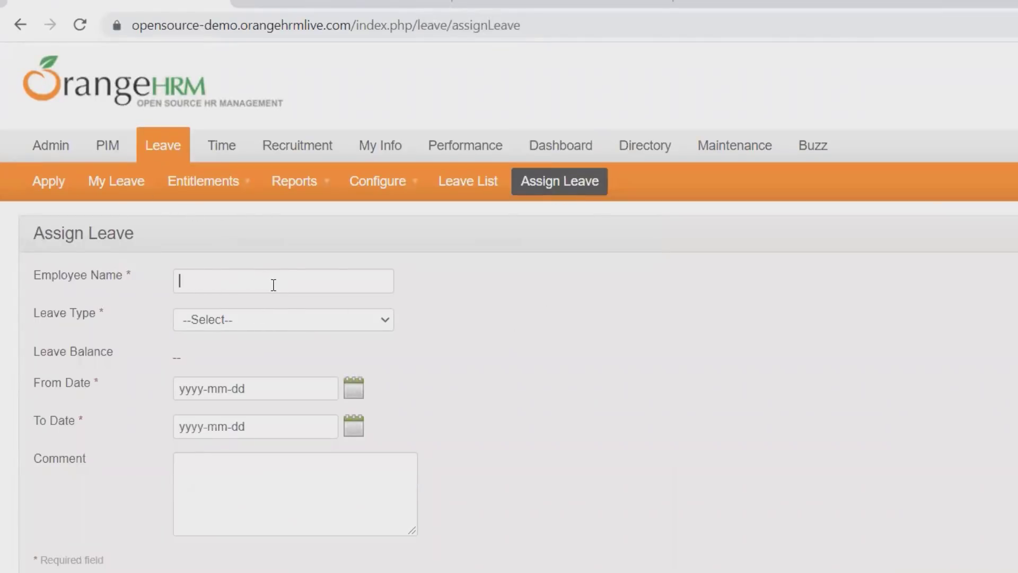
pyautogui.write('tes')
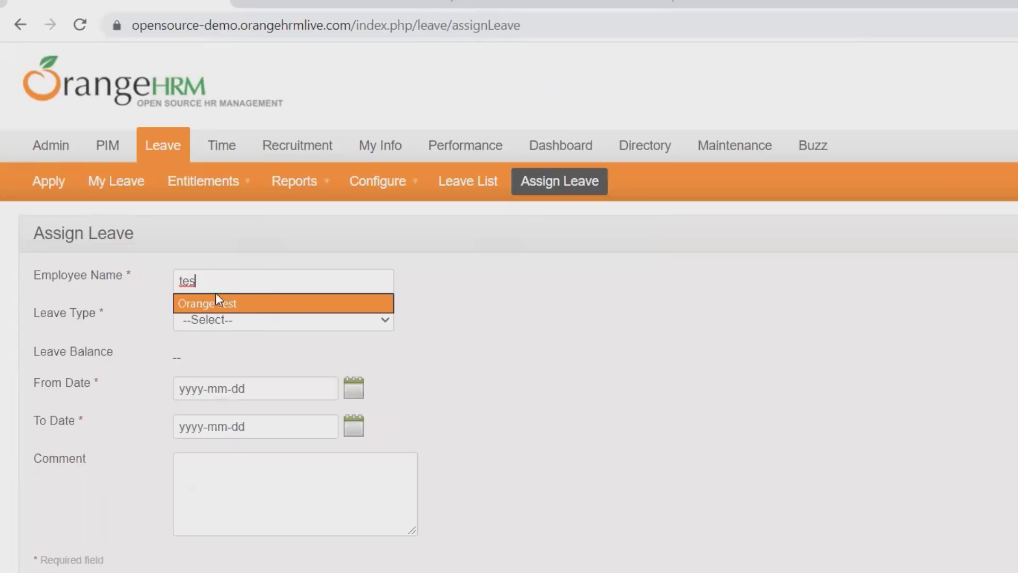
# Step: Choose Orange Test as the employee and CAN - Personal as the leave type
pyautogui.press('BackSpace')
pyautogui.press('BackSpace')
pyautogui.press('BackSpace')
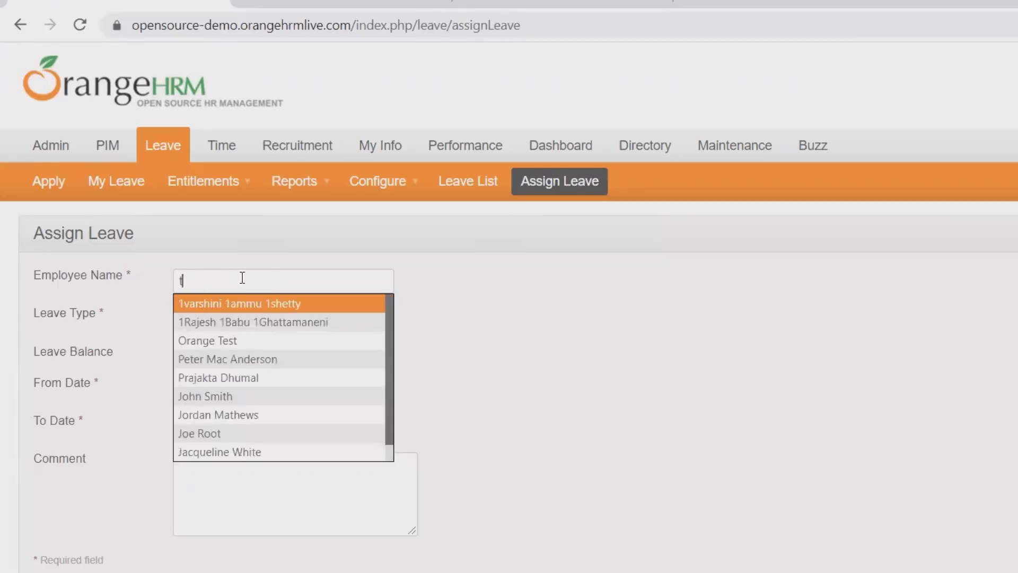
pyautogui.write('Orange')
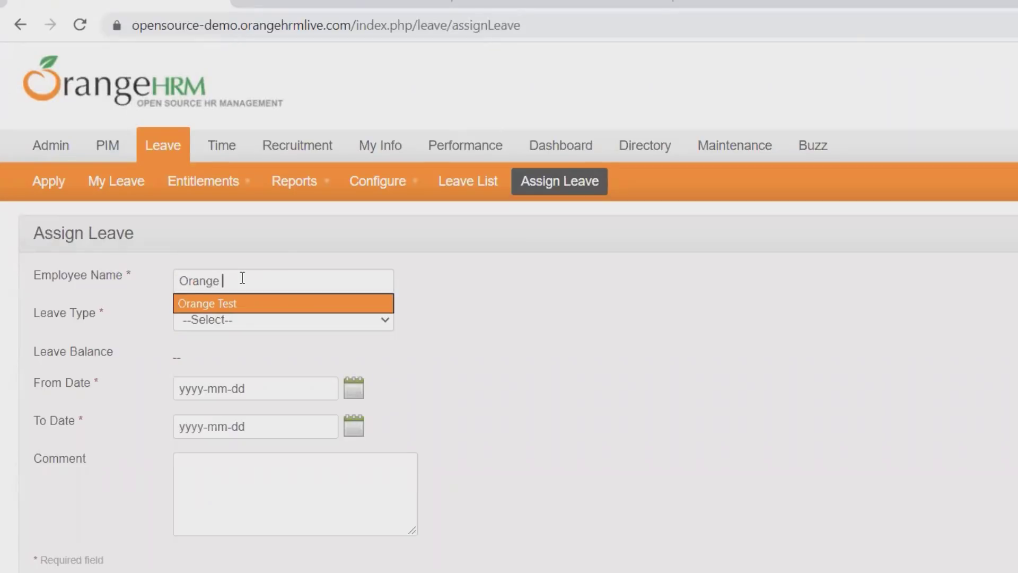
pyautogui.write(' Test')
pyautogui.click(257, 304)
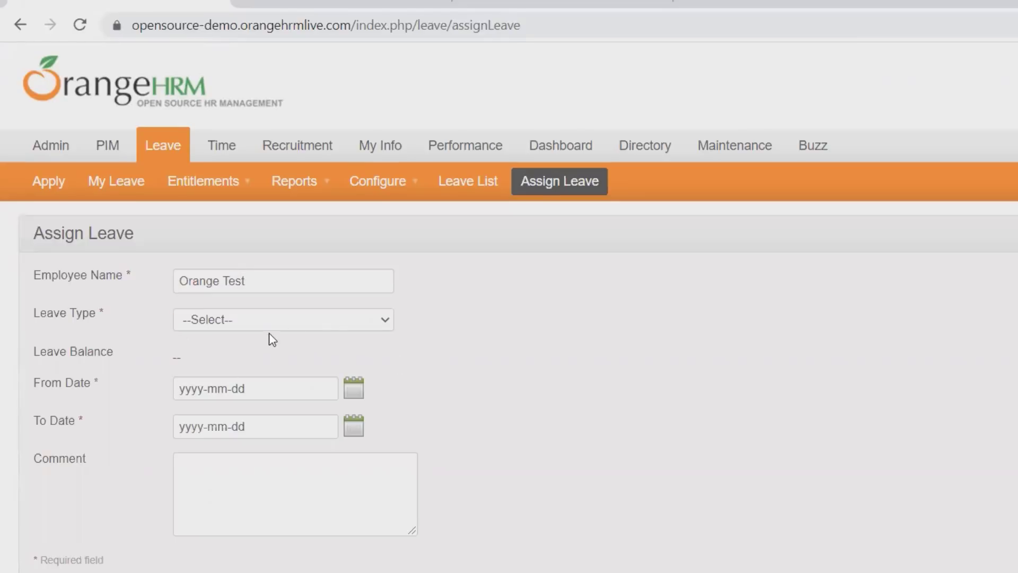
pyautogui.scroll(-2, 255, 313)
pyautogui.click(235, 212)
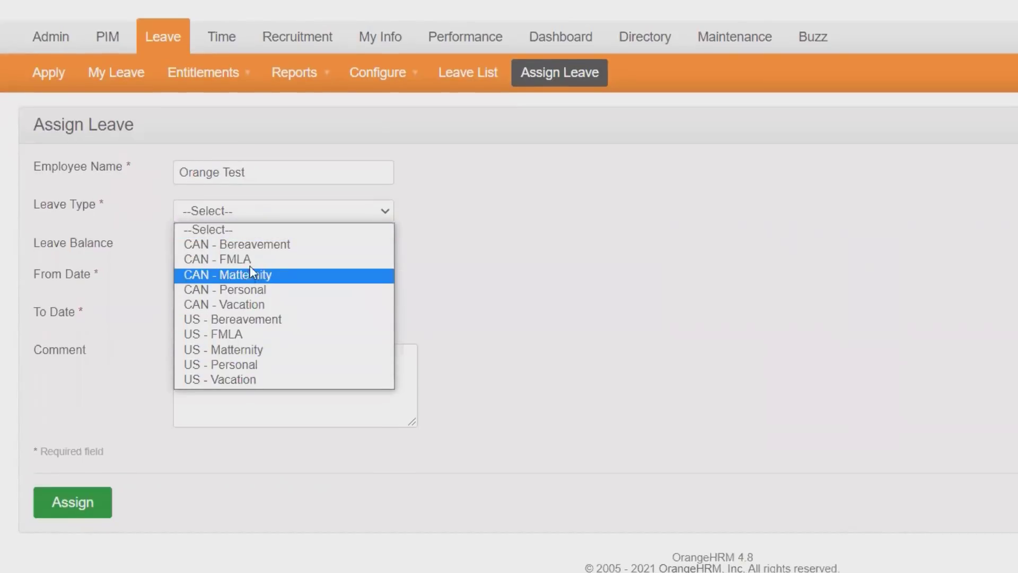
pyautogui.click(257, 290)
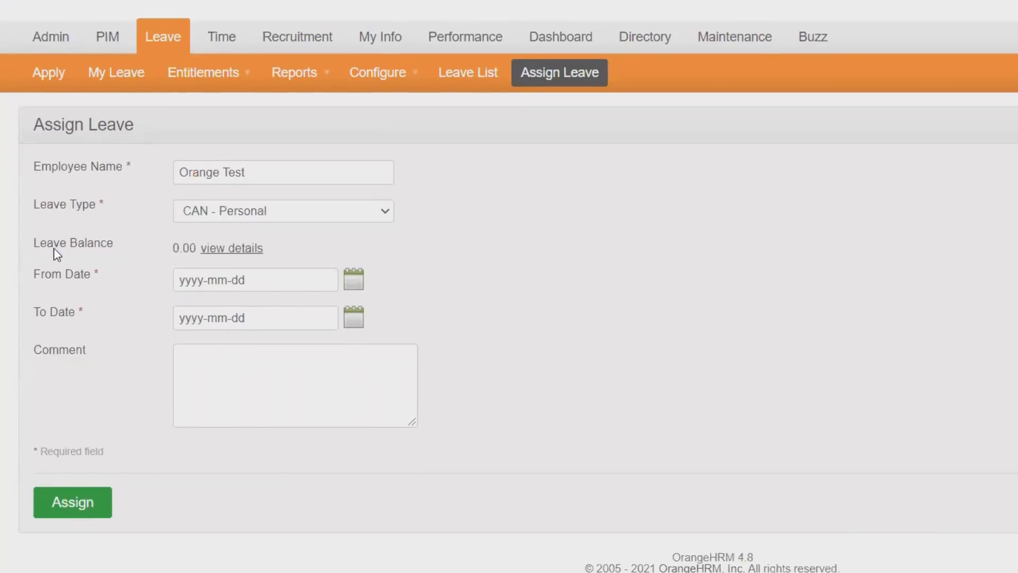
# Step: Set both dates to 16 August 2021, add comment 'NA', and submit the assignment
pyautogui.click(351, 281)
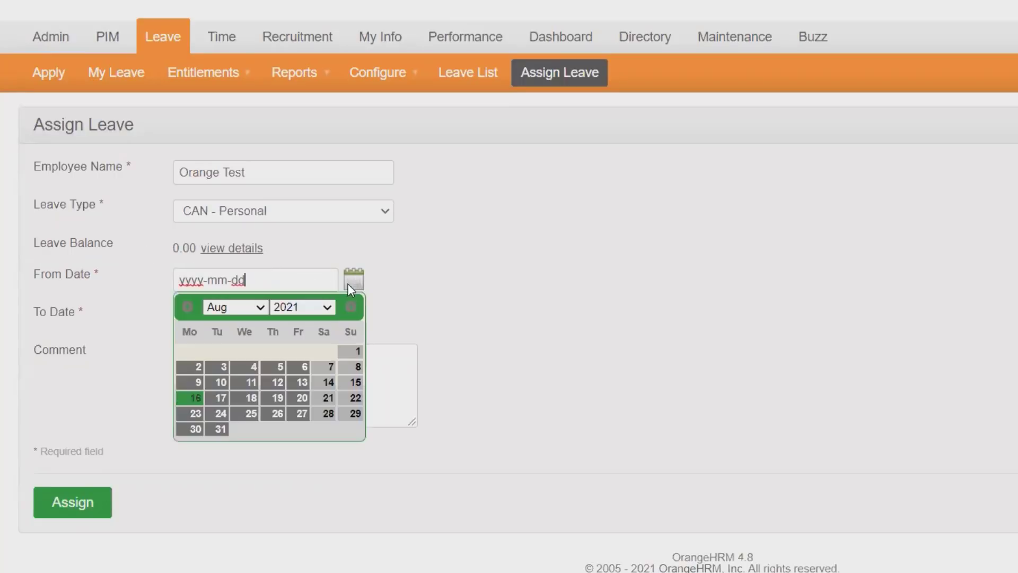
pyautogui.click(198, 397)
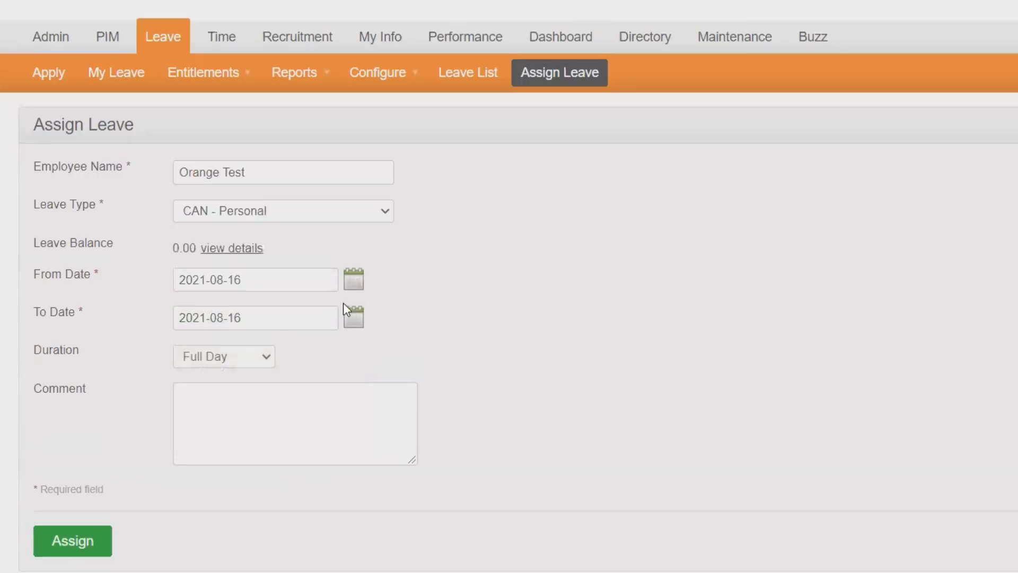
pyautogui.click(354, 319)
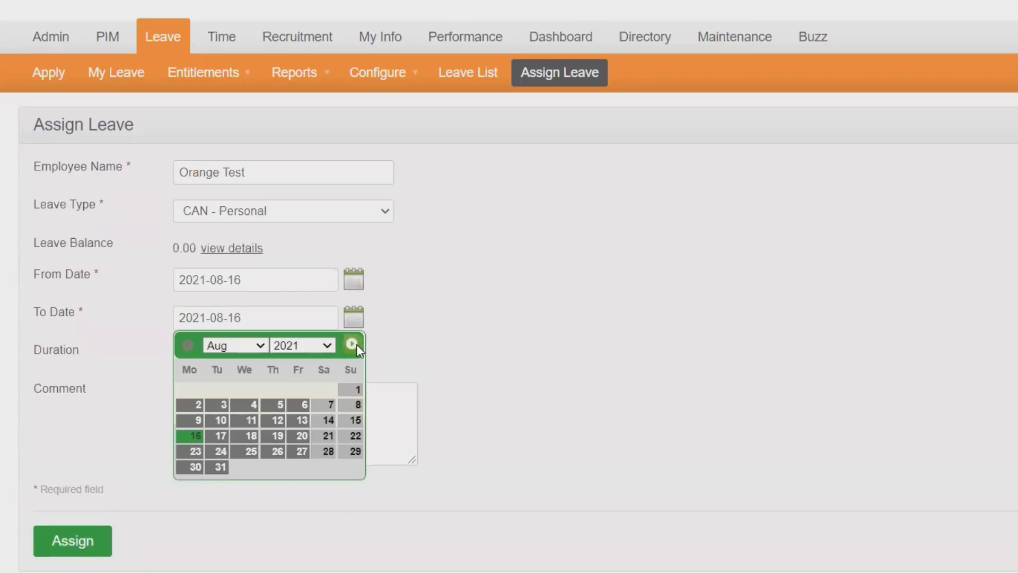
pyautogui.click(439, 338)
pyautogui.click(232, 426)
pyautogui.write('NA')
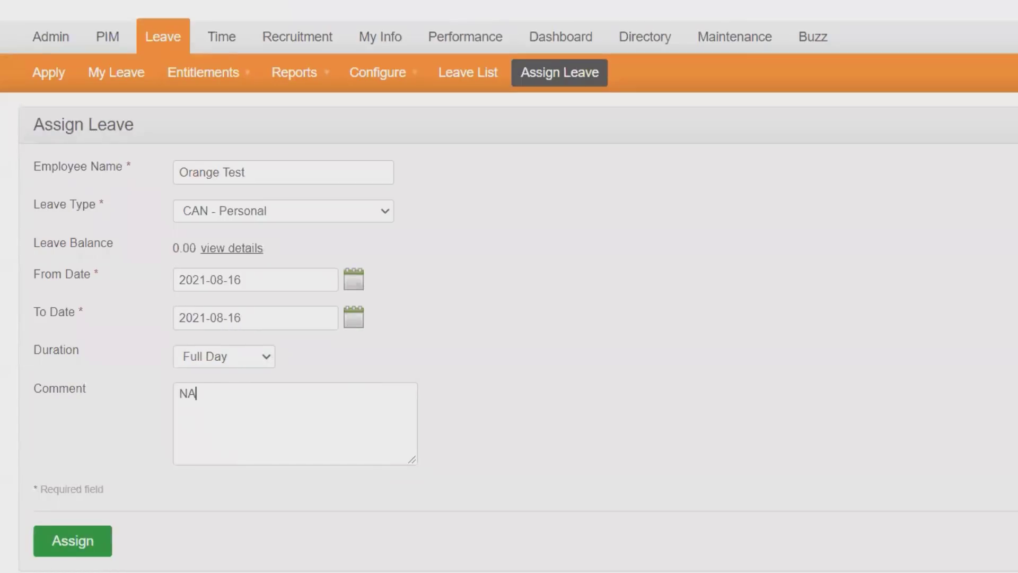
pyautogui.click(74, 542)
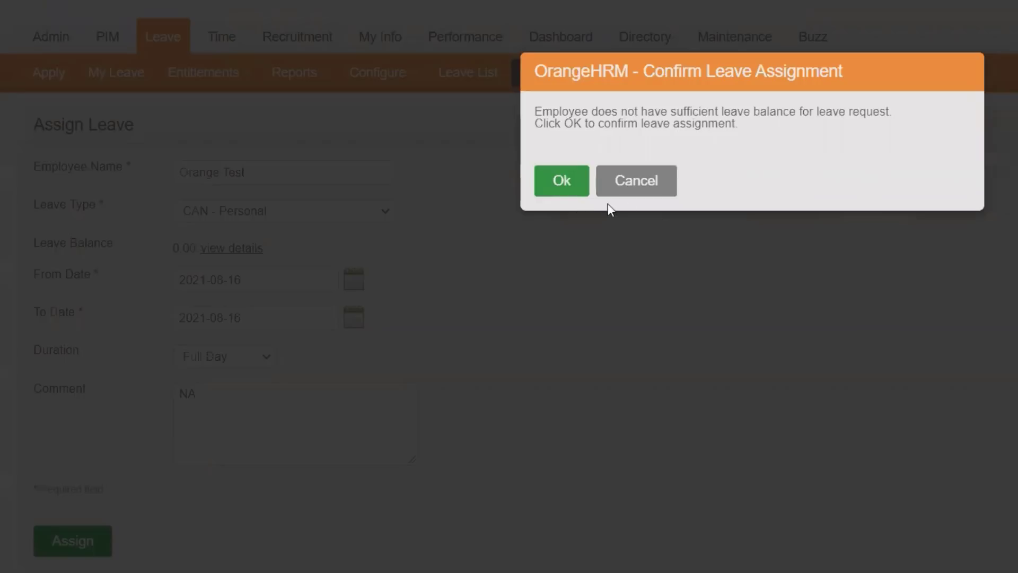
# Step: Confirm the insufficient-balance prompt, then select the Leave Balance 0.00 on the Failed to Assign page
pyautogui.click(561, 185)
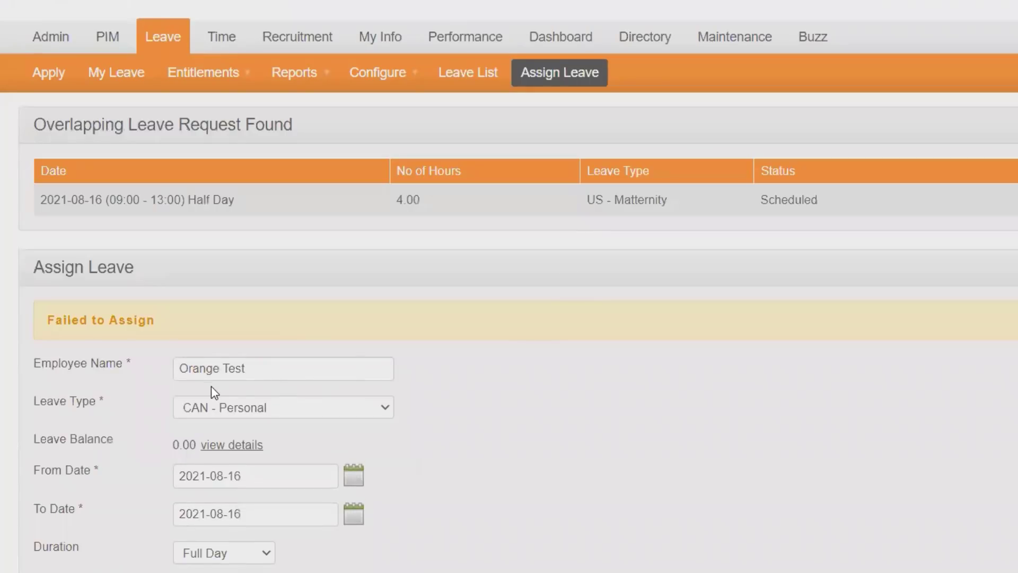
pyautogui.scroll(-2, 211, 387)
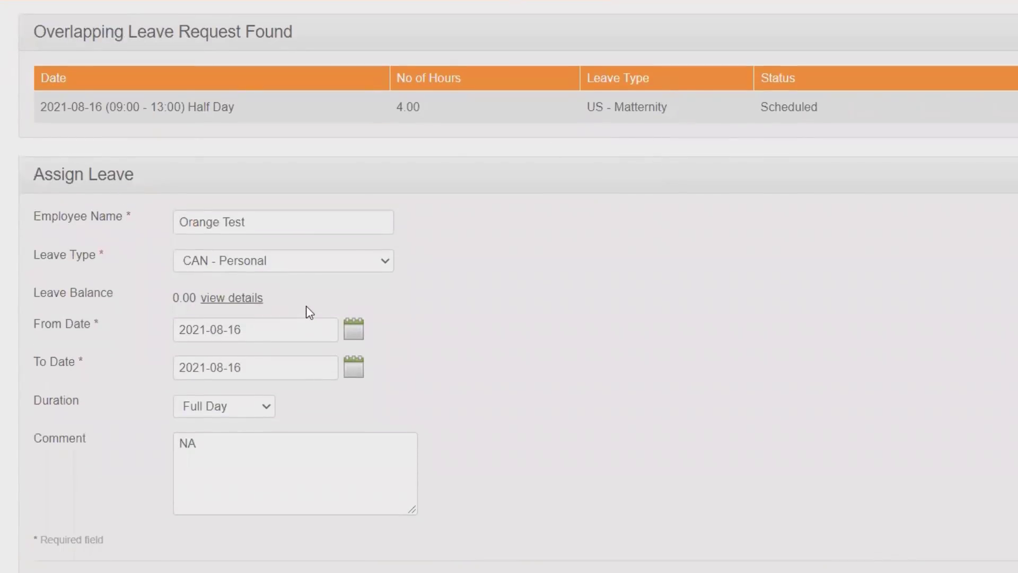
pyautogui.scroll(2, 308, 306)
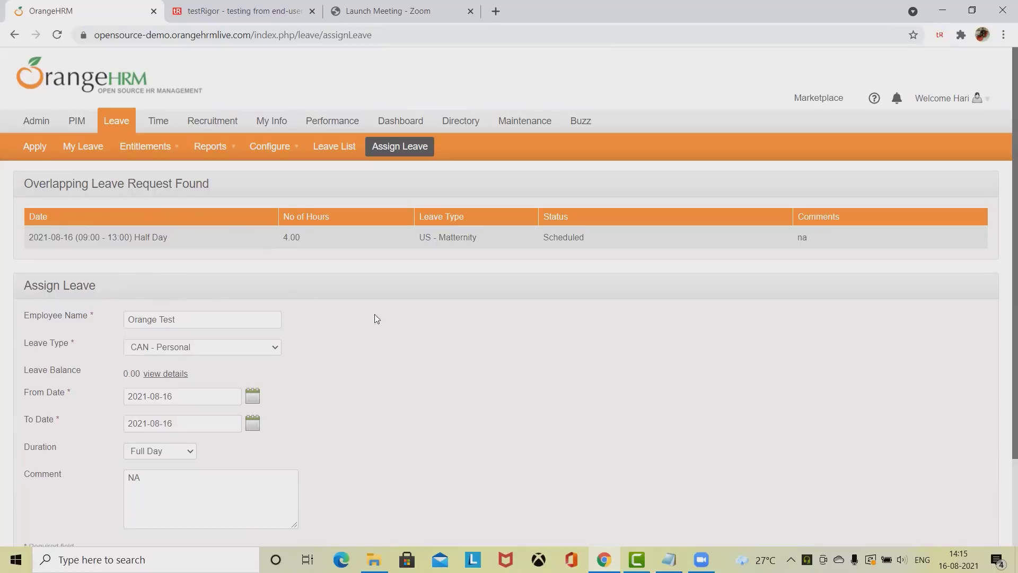
pyautogui.scroll(-2, 281, 394)
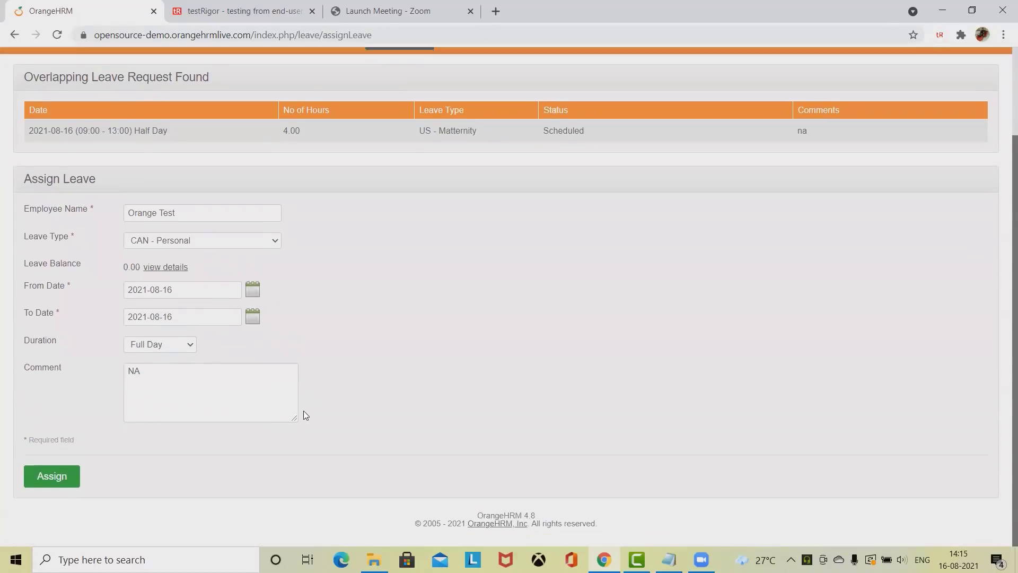
pyautogui.scroll(2, 312, 413)
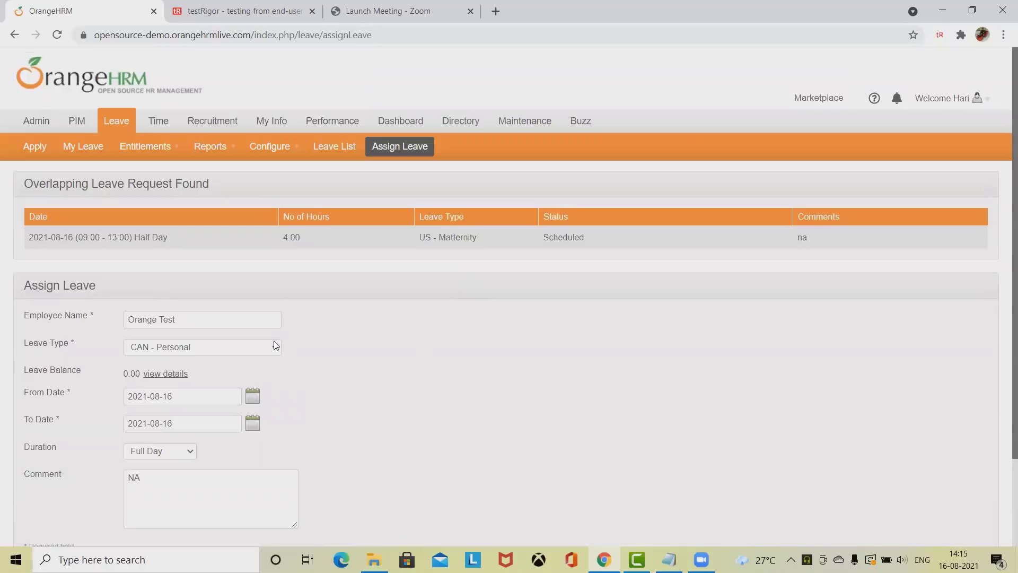
pyautogui.scroll(-2, 348, 387)
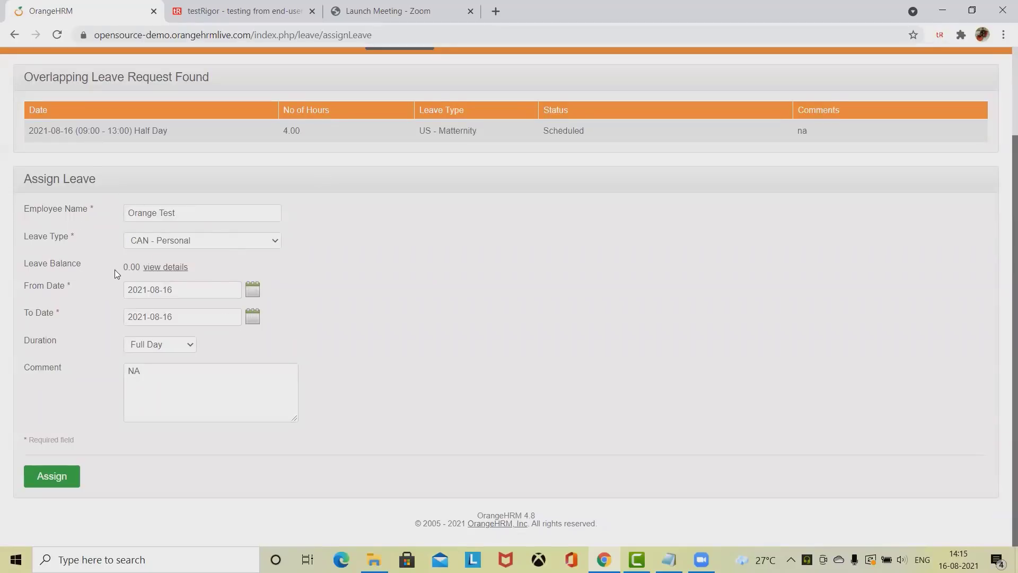
pyautogui.moveTo(117, 267); pyautogui.dragTo(140, 267)
pyautogui.click(944, 34)
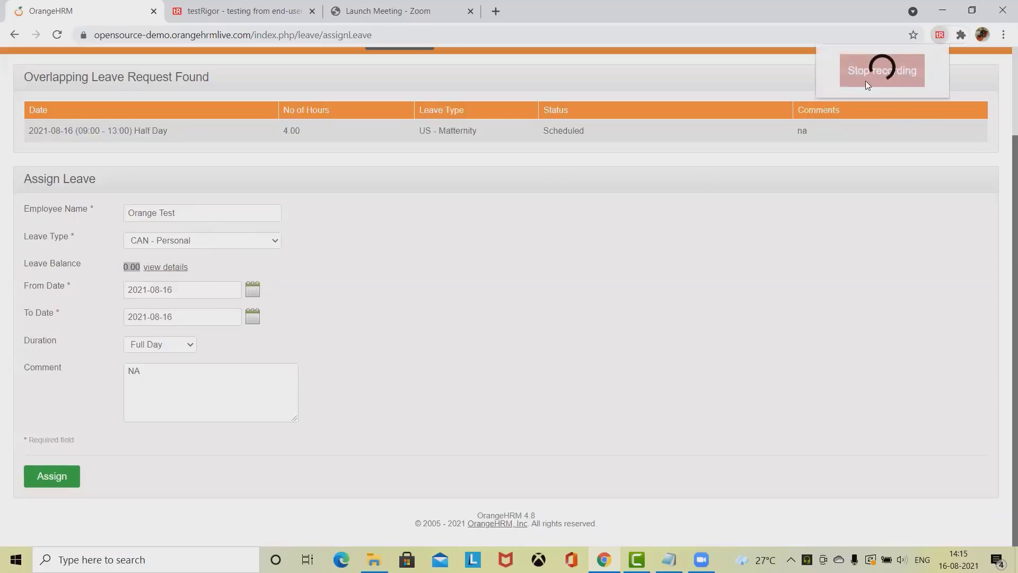
# Step: Stop the recording, review the recorded add leave4 steps, and select the four login lines
pyautogui.click(867, 81)
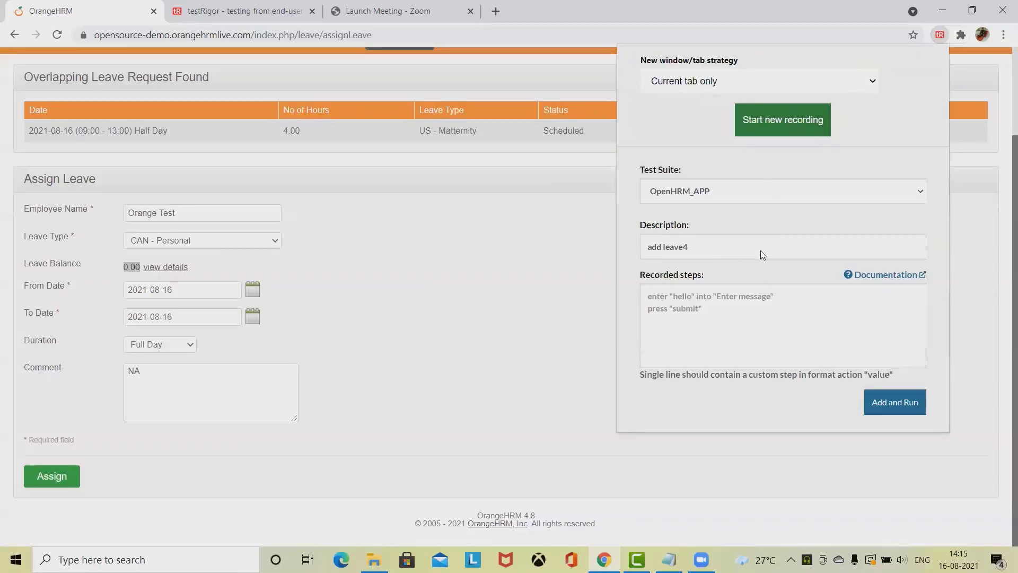
pyautogui.scroll(-5, 777, 297)
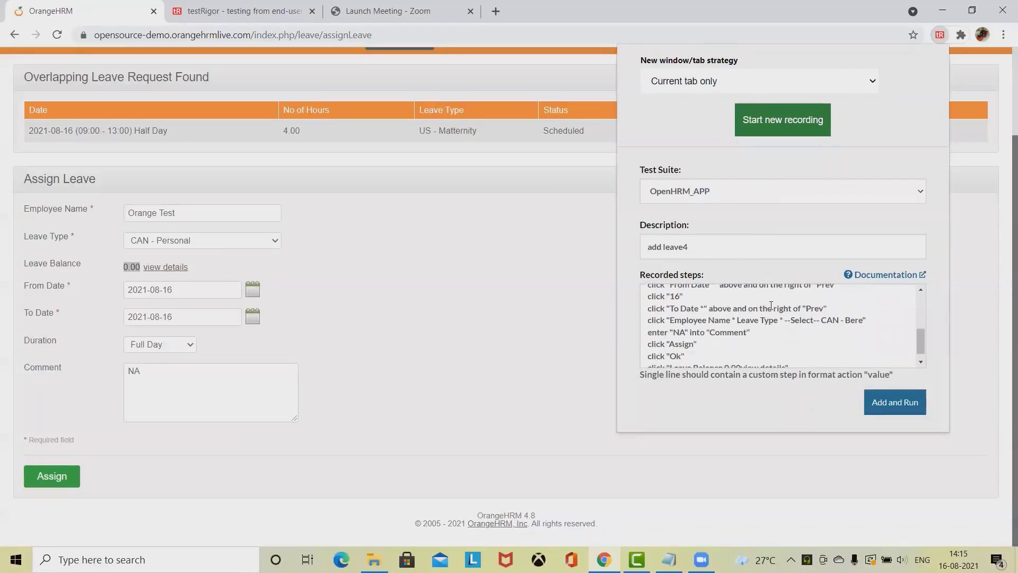
pyautogui.scroll(10, 730, 334)
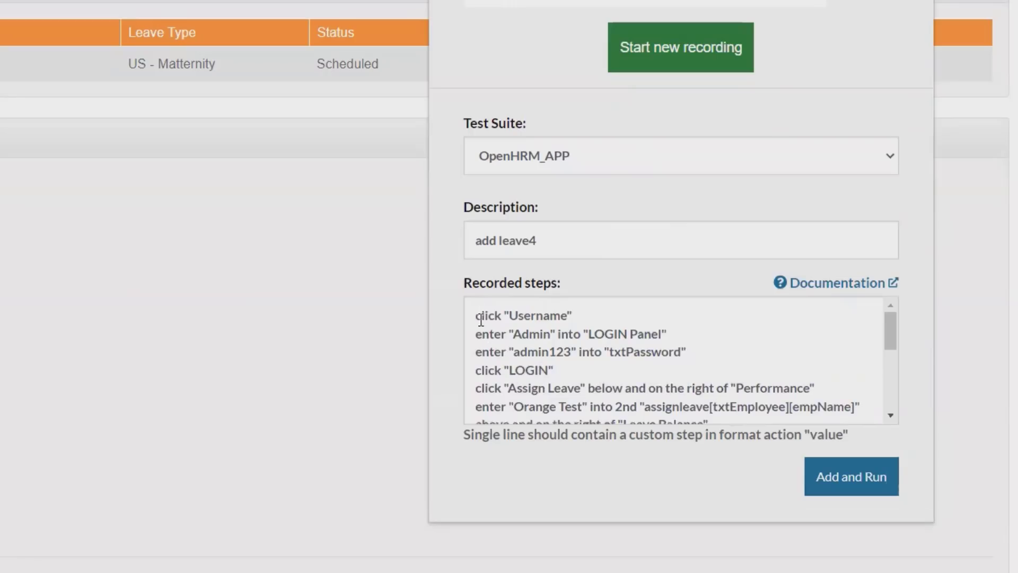
pyautogui.moveTo(474, 315)
pyautogui.mouseDown()
pyautogui.moveTo(555, 378)
pyautogui.moveTo(530, 372)
pyautogui.moveTo(476, 313)
pyautogui.mouseUp()
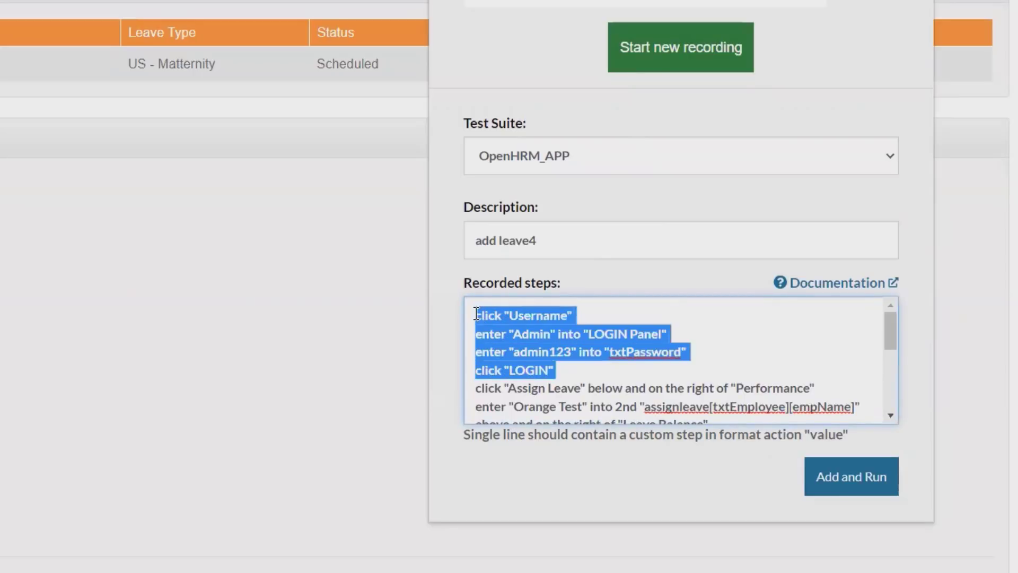
# Step: Replace the four login lines with 'login' and add a hover "Leave" step after it
pyautogui.write('login')
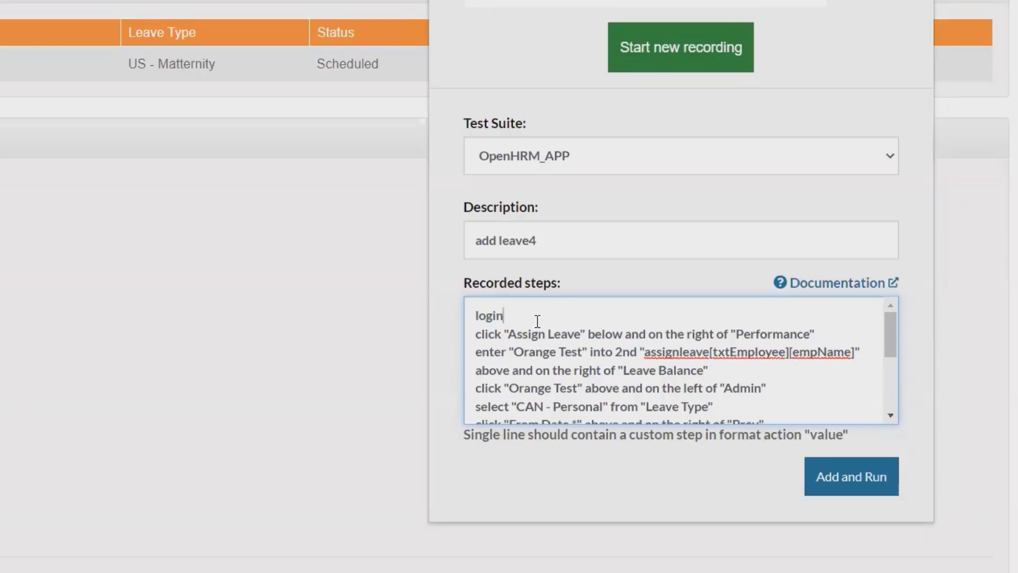
pyautogui.press('Return')
pyautogui.write('hover')
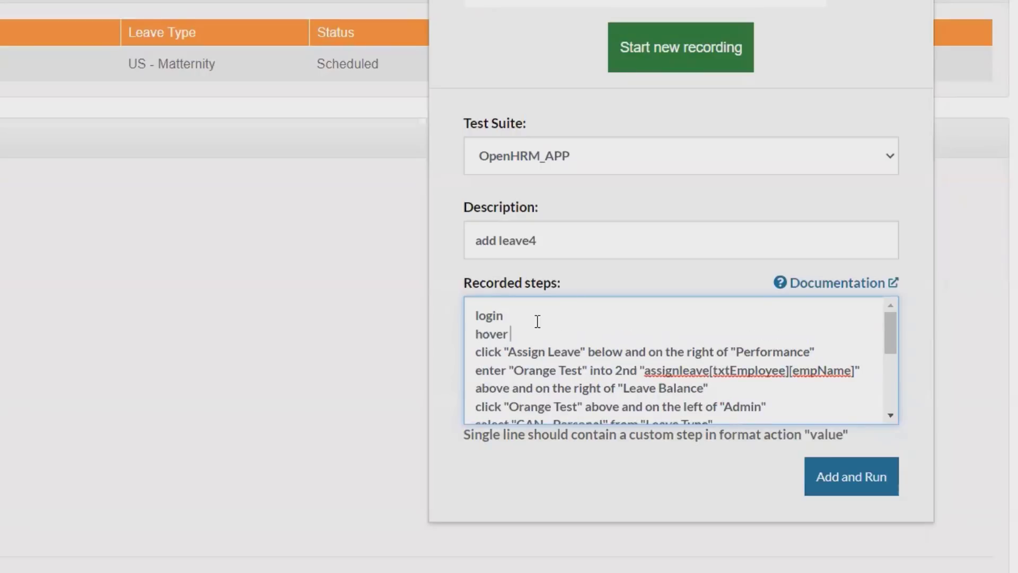
pyautogui.scroll(3, 223, 215)
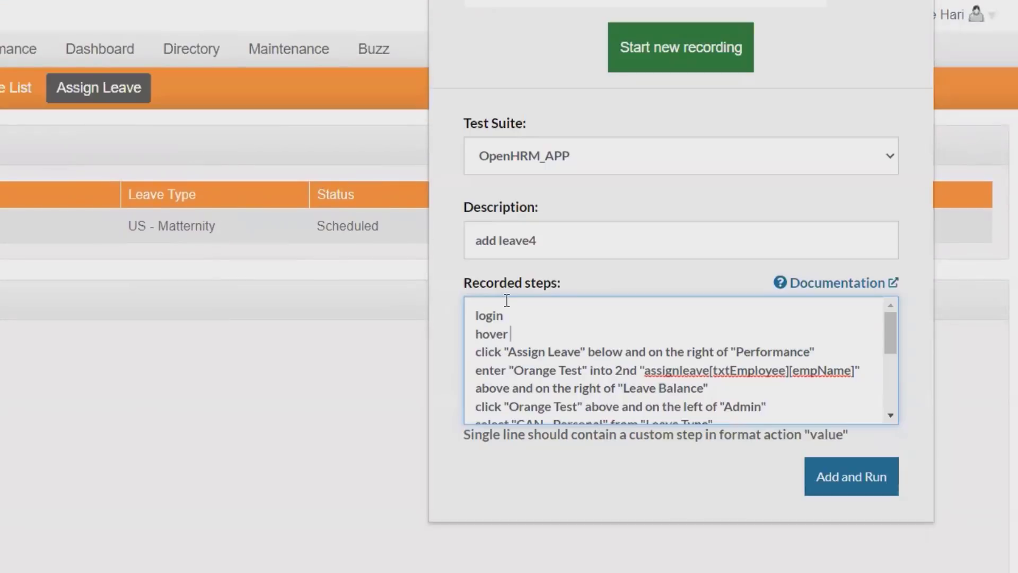
pyautogui.write('"Leave"')
pyautogui.scroll(-1, 575, 302)
pyautogui.scroll(1, 580, 338)
# Step: Simplify the employee step to enter "Orange Test" into "Employee Name" without the 2nd qualifier or position phrase
pyautogui.moveTo(615, 371); pyautogui.dragTo(703, 371)
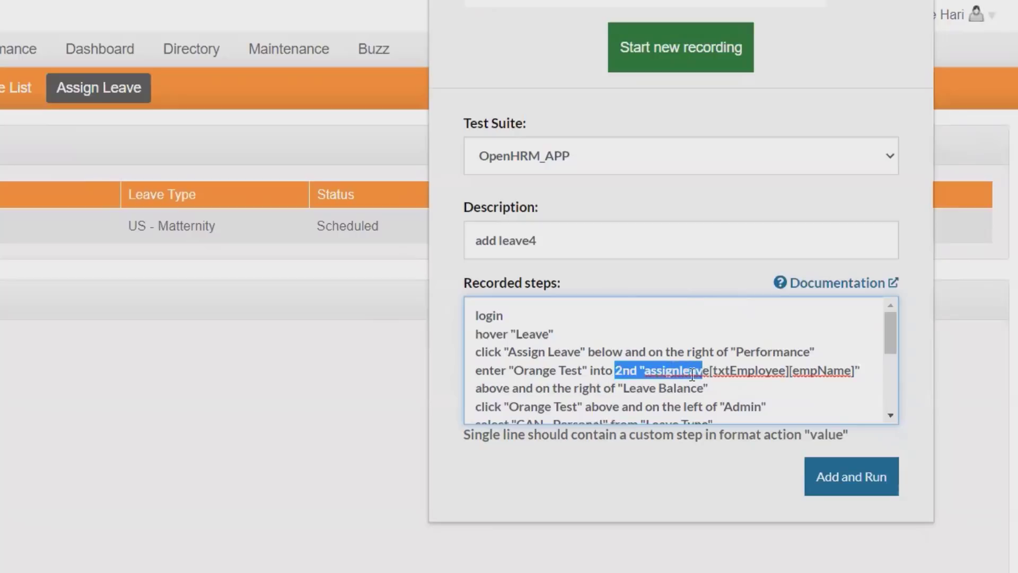
pyautogui.click(640, 370)
pyautogui.press('BackSpace')
pyautogui.press('BackSpace')
pyautogui.press('BackSpace')
pyautogui.press('BackSpace')
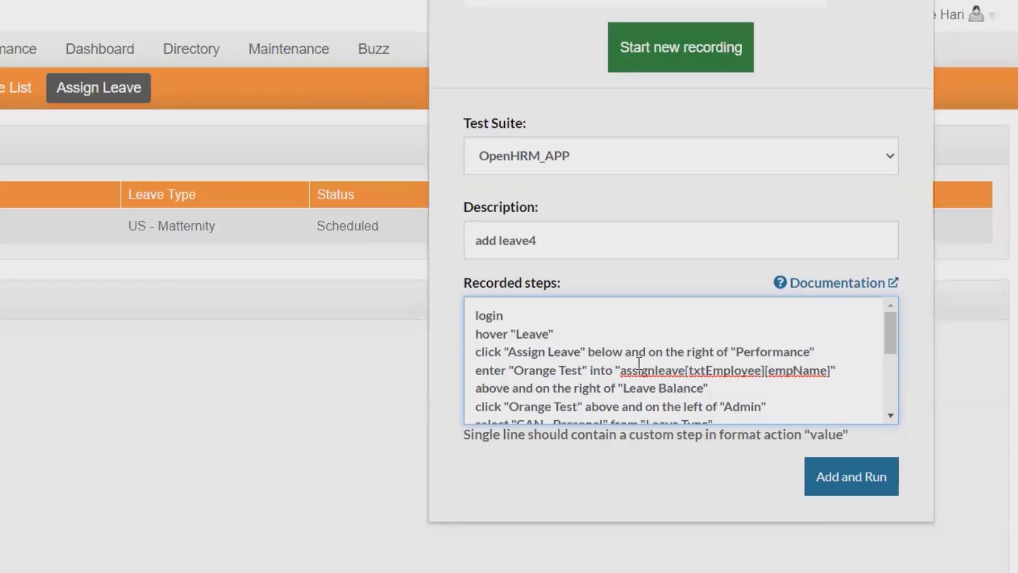
pyautogui.moveTo(624, 369); pyautogui.dragTo(833, 370)
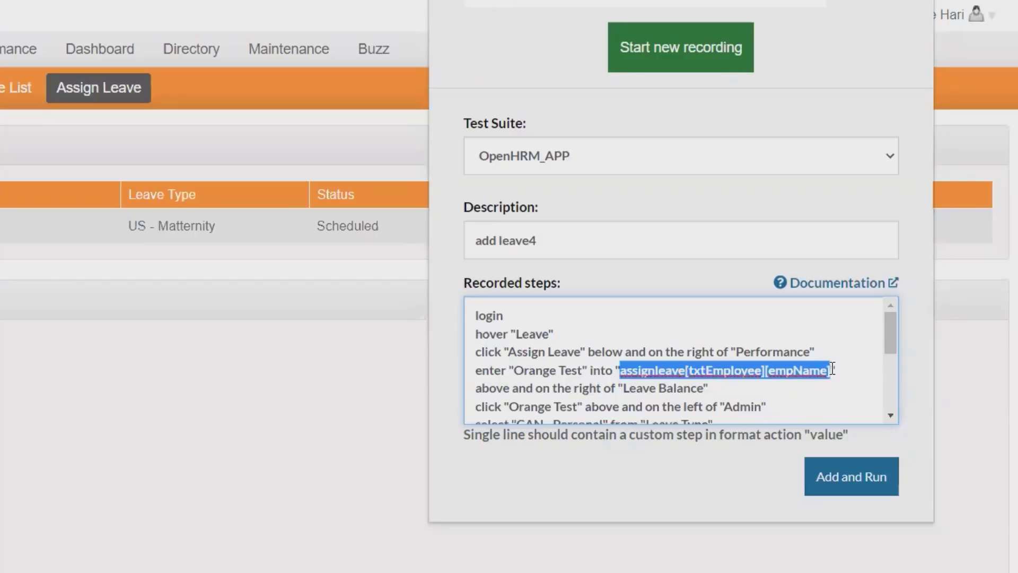
pyautogui.write('E')
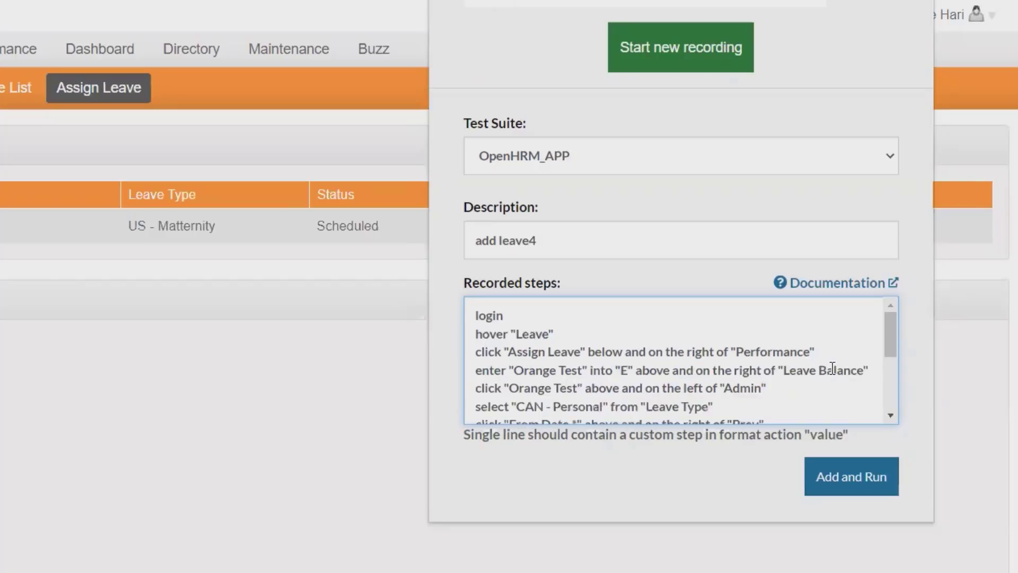
pyautogui.write('mployee')
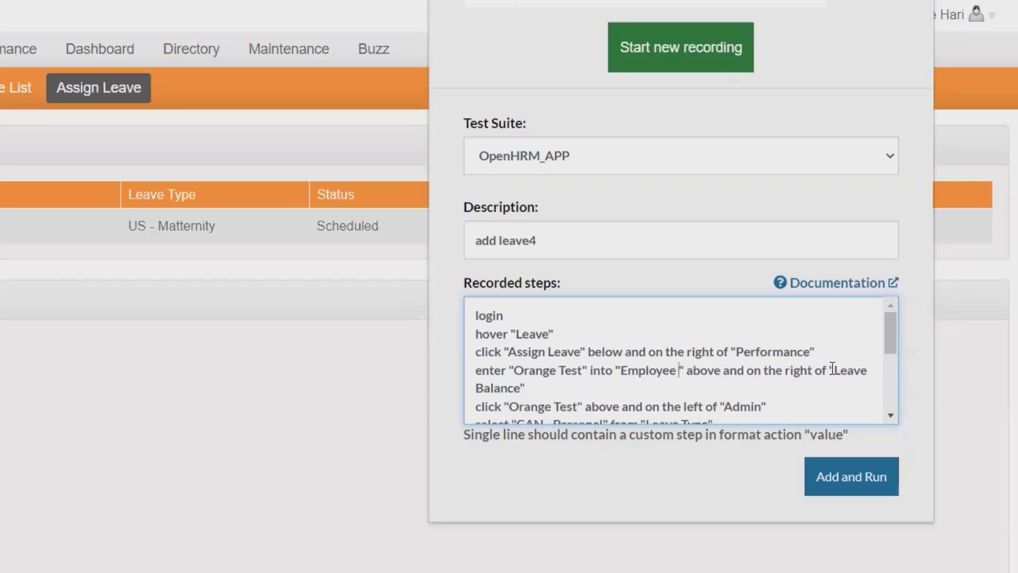
pyautogui.write(' Name')
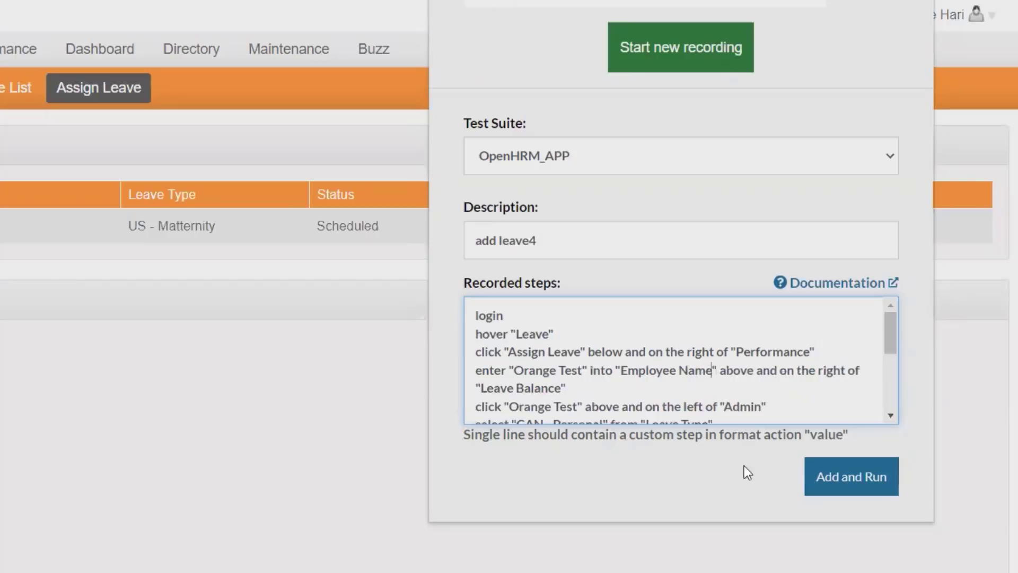
pyautogui.click(723, 369)
pyautogui.moveTo(724, 369); pyautogui.dragTo(837, 395)
pyautogui.press('BackSpace')
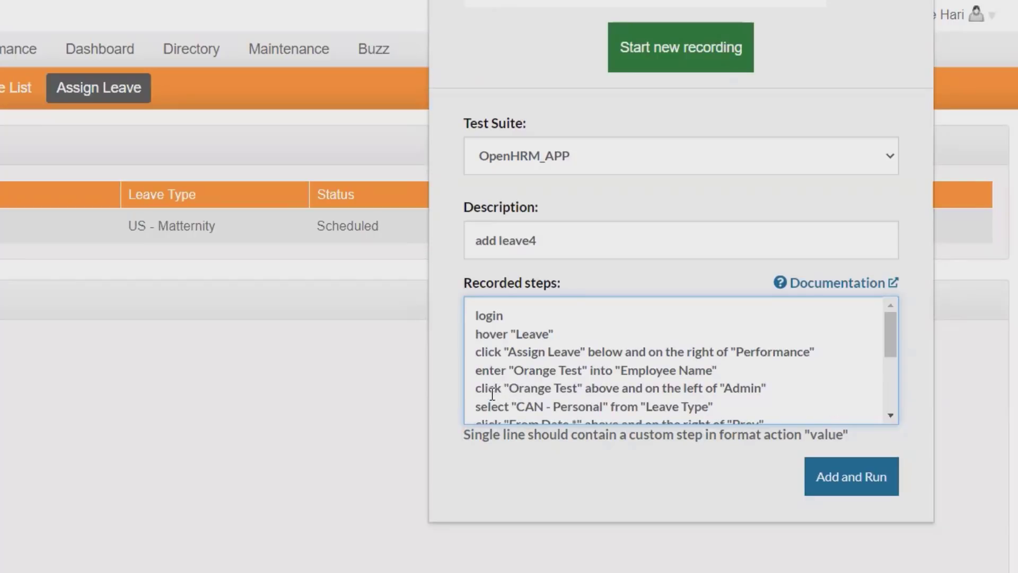
# Step: Delete the click "Orange Test" step and its leftover empty line
pyautogui.moveTo(474, 390); pyautogui.dragTo(817, 391)
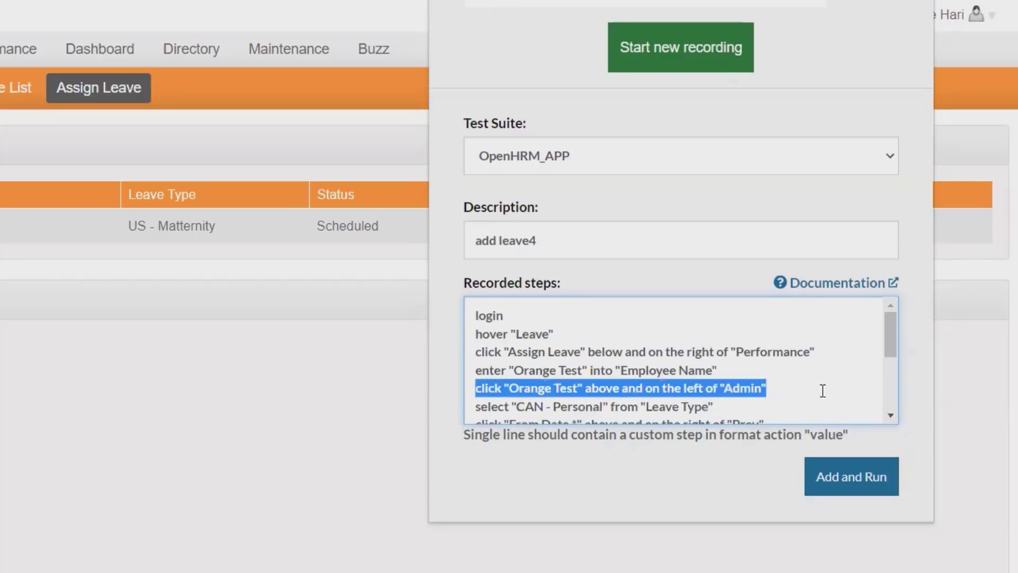
pyautogui.press('BackSpace')
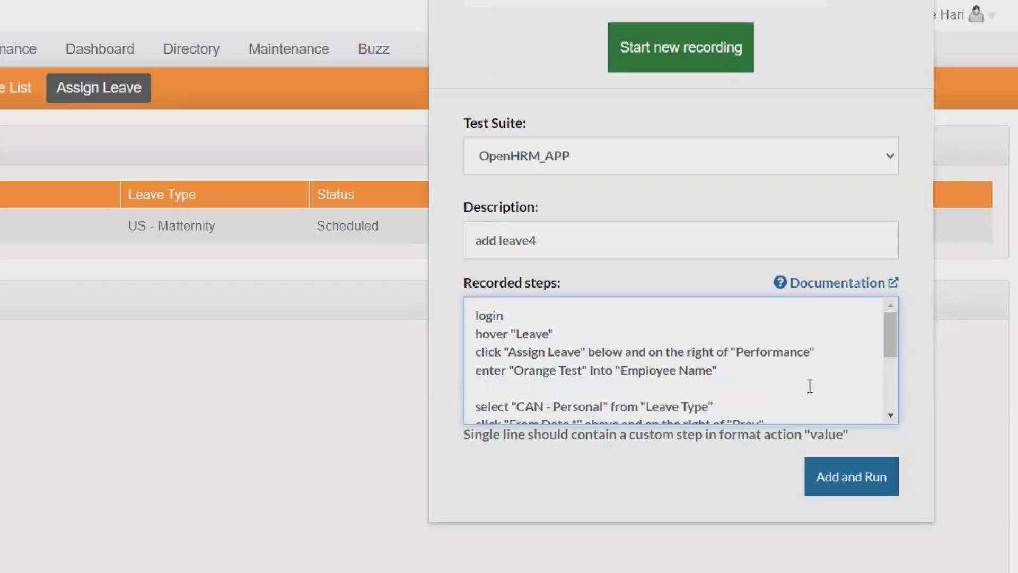
pyautogui.press('Delete')
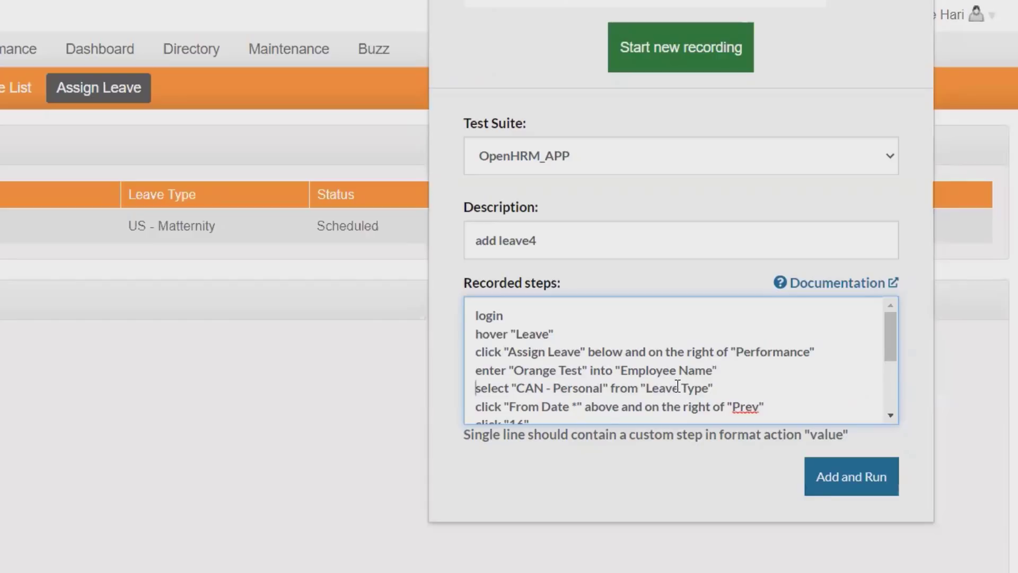
# Step: Rewrite the From Date step to enter "2021-08-16" into "From Date *" and drop the click "16" step
pyautogui.scroll(-3, 504, 419)
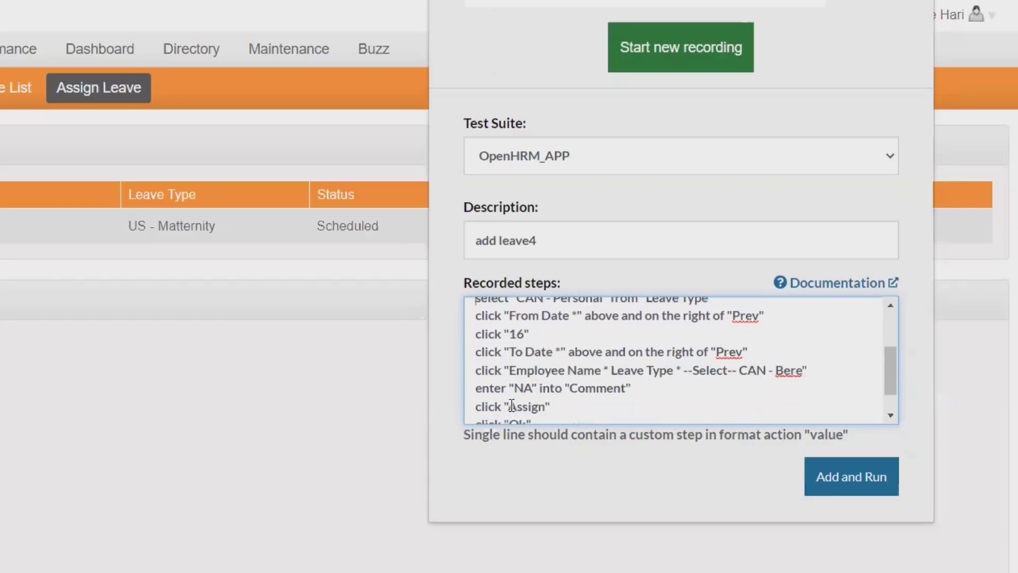
pyautogui.click(501, 316)
pyautogui.press('BackSpace')
pyautogui.press('BackSpace')
pyautogui.press('BackSpace')
pyautogui.press('BackSpace')
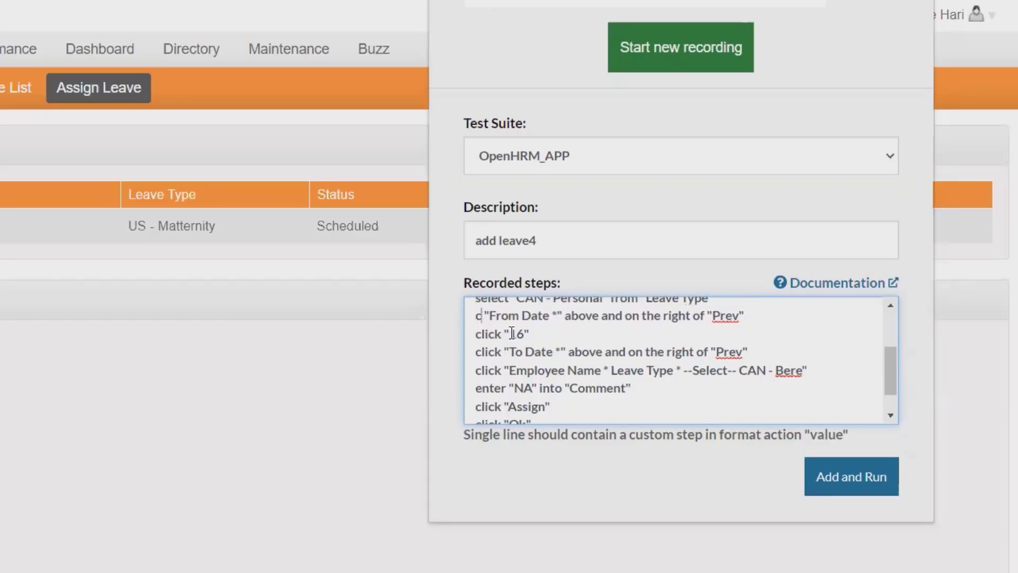
pyautogui.press('BackSpace')
pyautogui.write('enter')
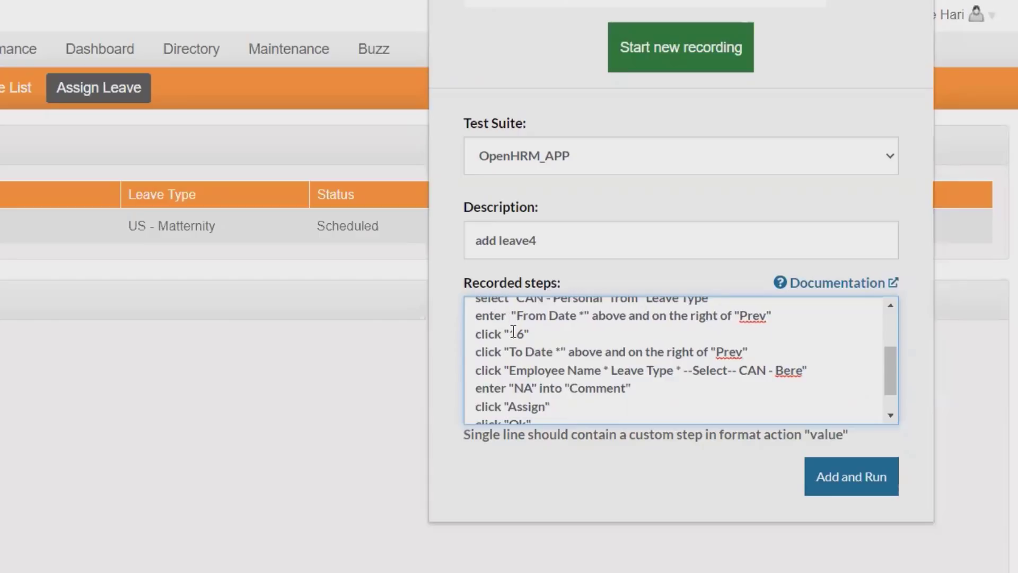
pyautogui.write(' "')
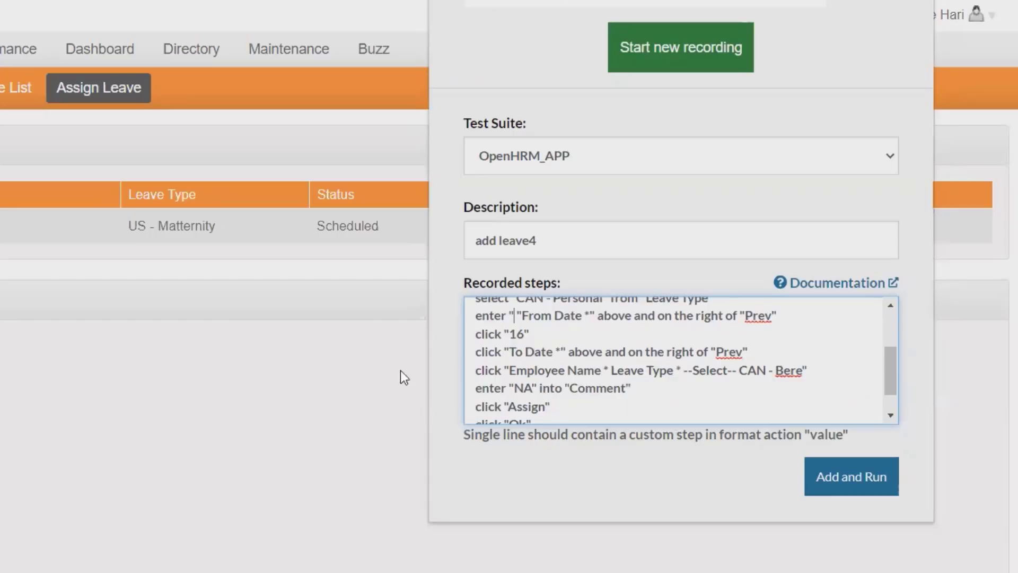
pyautogui.write('202')
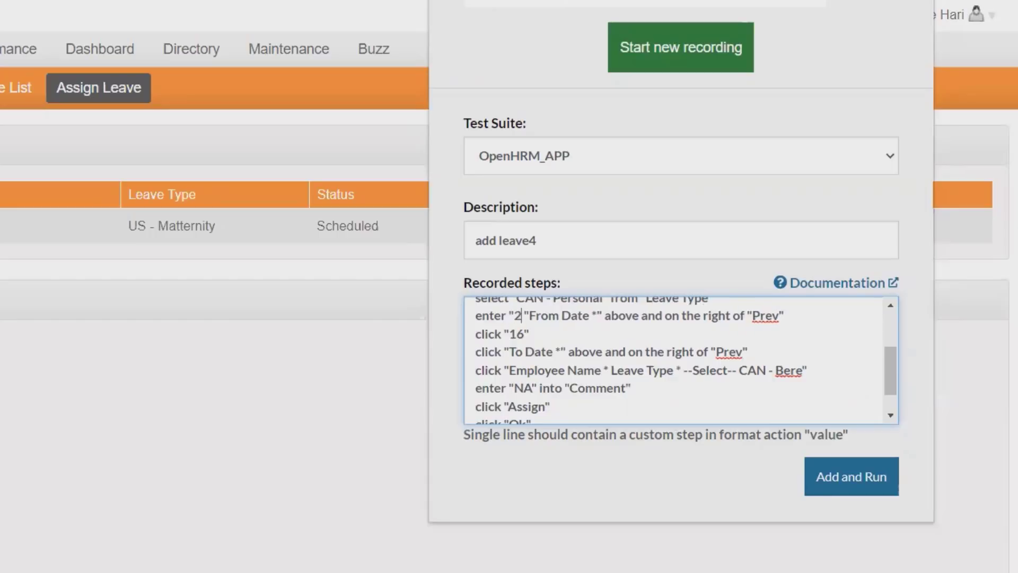
pyautogui.write('1')
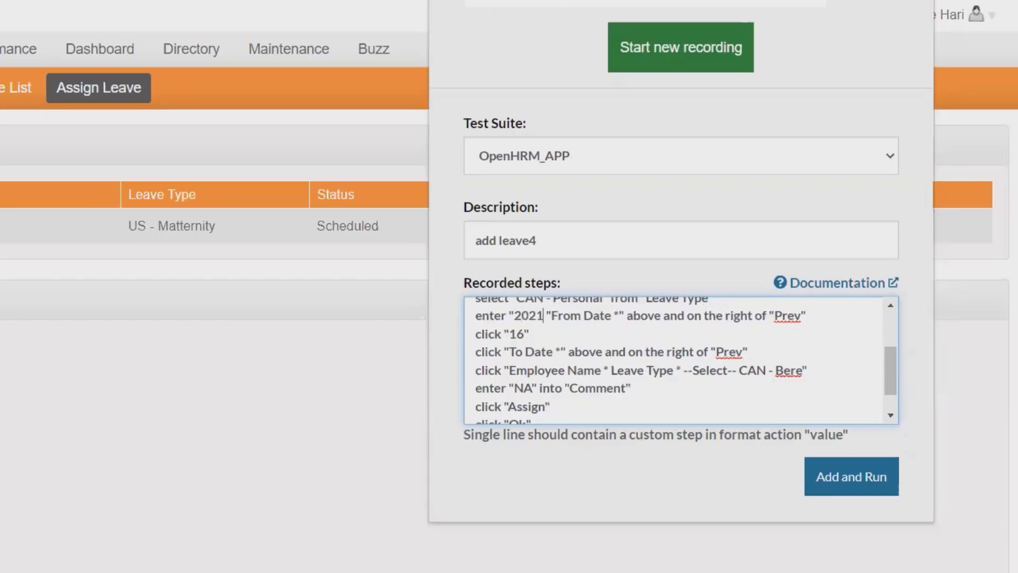
pyautogui.write('-08-')
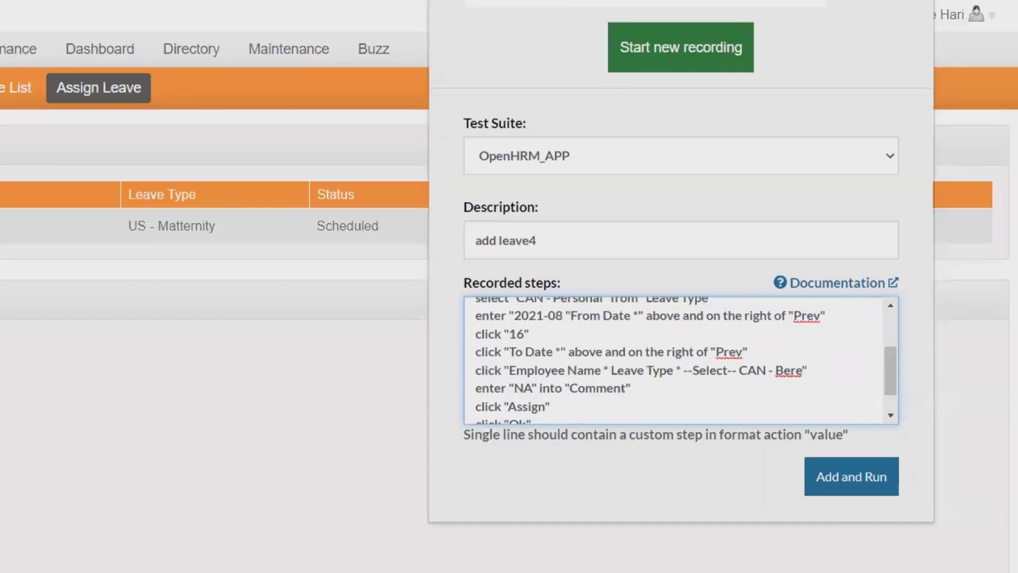
pyautogui.write('16')
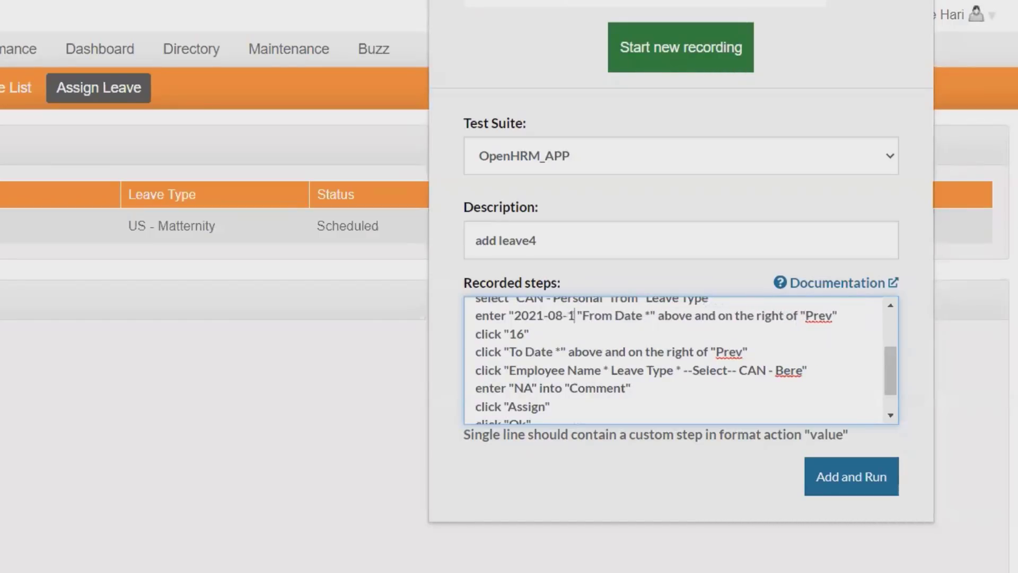
pyautogui.write('" into')
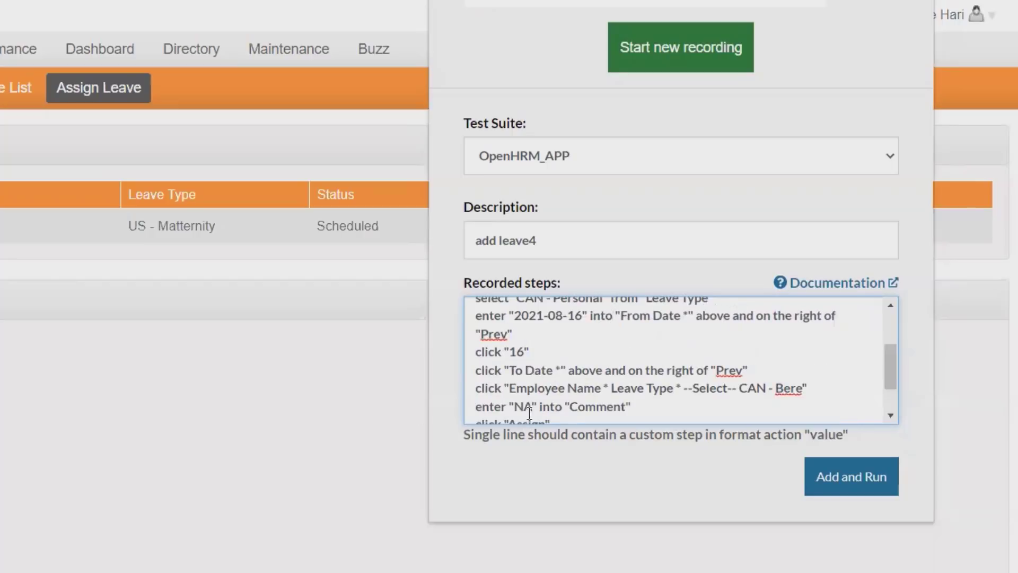
pyautogui.moveTo(700, 316); pyautogui.dragTo(741, 352)
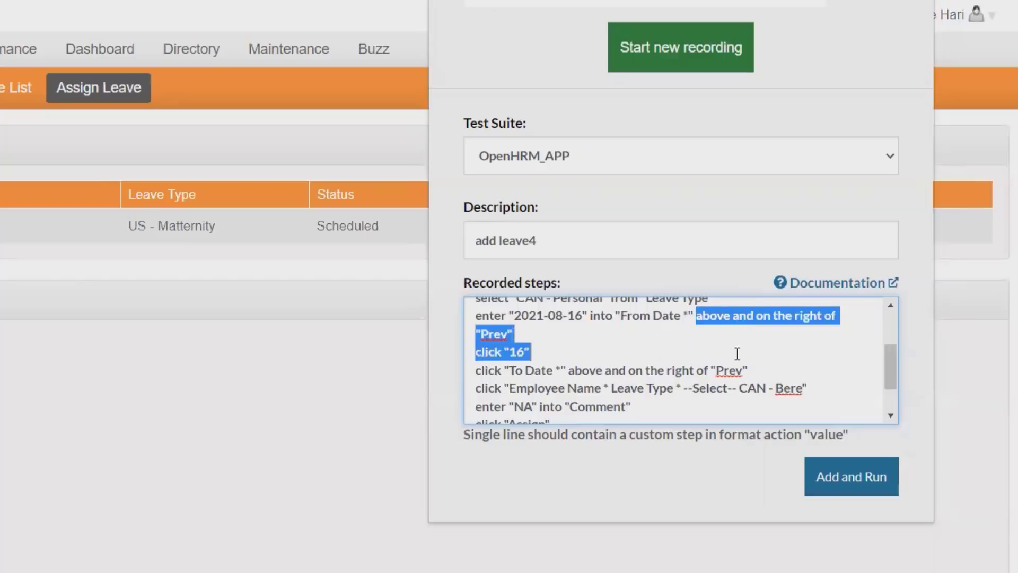
pyautogui.press('BackSpace')
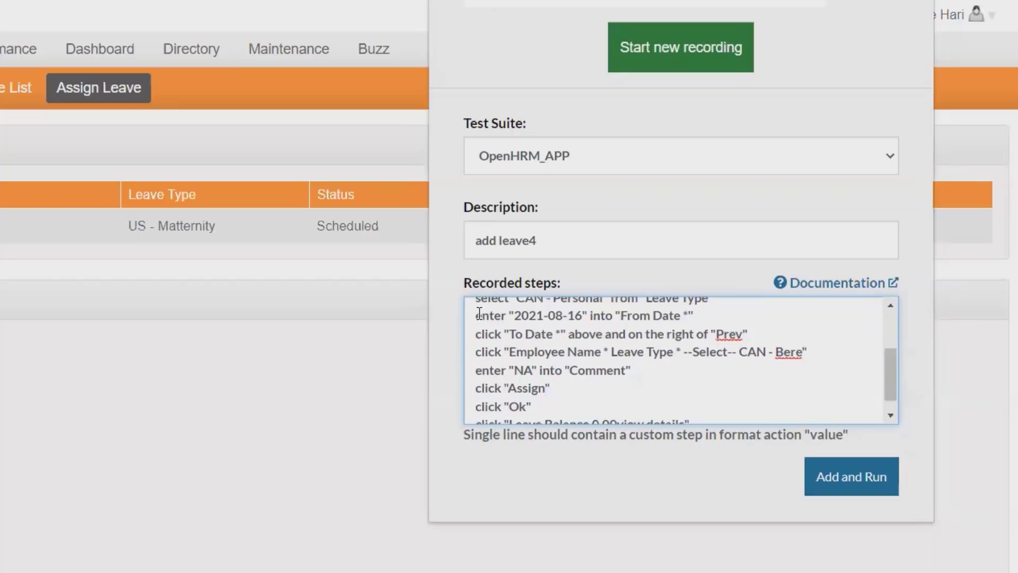
# Step: Cut the From Date enter step and paste it back so it appears twice in a row
pyautogui.moveTo(476, 315); pyautogui.dragTo(582, 320)
pyautogui.moveTo(476, 342); pyautogui.dragTo(733, 339)
pyautogui.hotkey('ctrl', 'c')
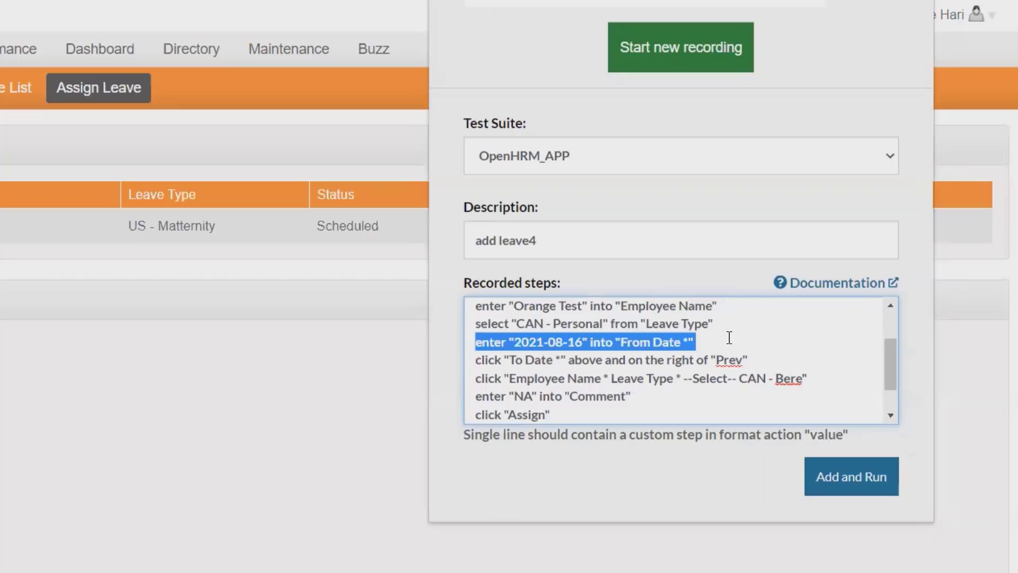
pyautogui.press('BackSpace')
pyautogui.scroll(-1, 730, 339)
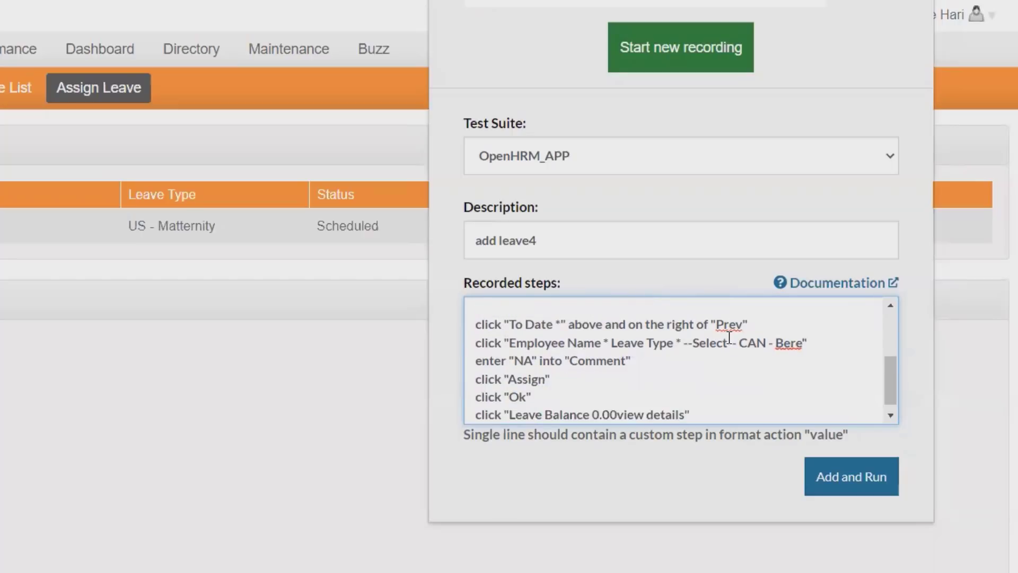
pyautogui.hotkey('ctrl', 'v')
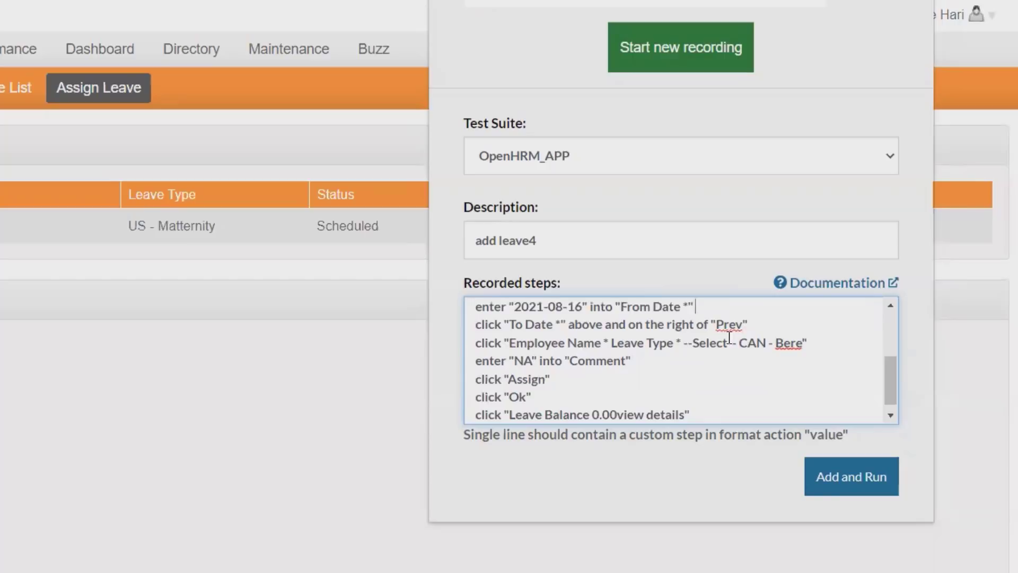
pyautogui.scroll(2, 506, 326)
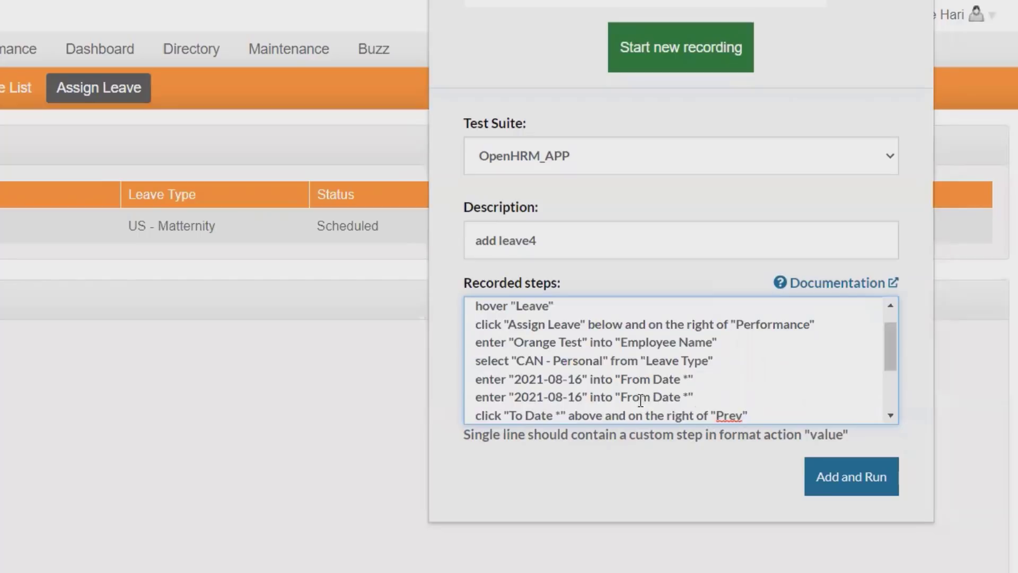
# Step: Change the duplicated step to enter "2021-08-16" into "To Date *"
pyautogui.click(651, 397)
pyautogui.press('BackSpace')
pyautogui.press('BackSpace')
pyautogui.press('BackSpace')
pyautogui.press('BackSpace')
pyautogui.write('T')
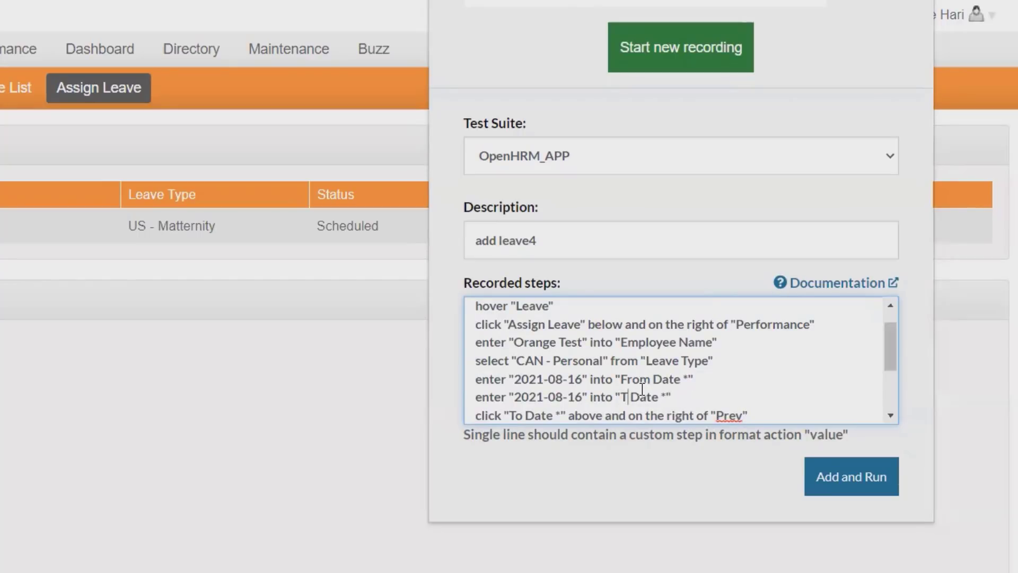
pyautogui.write('o')
pyautogui.press('BackSpace')
pyautogui.scroll(-2, 245, 211)
pyautogui.scroll(-2, 581, 419)
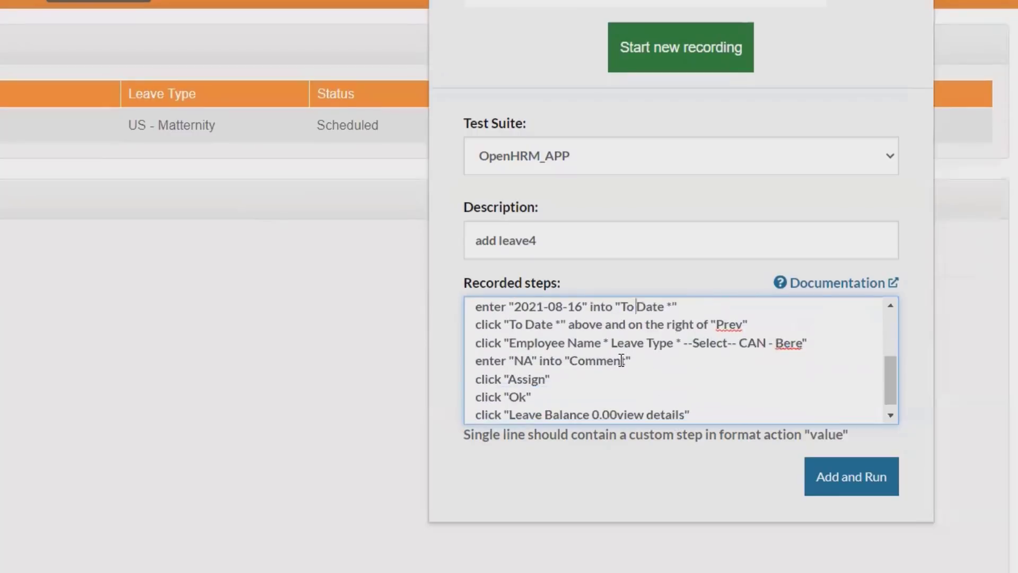
# Step: Delete the two stray click steps and make the last step check page contains "Leave Balance 0.00view details"
pyautogui.moveTo(481, 330); pyautogui.dragTo(716, 326)
pyautogui.click(560, 342)
pyautogui.moveTo(474, 322); pyautogui.dragTo(818, 341)
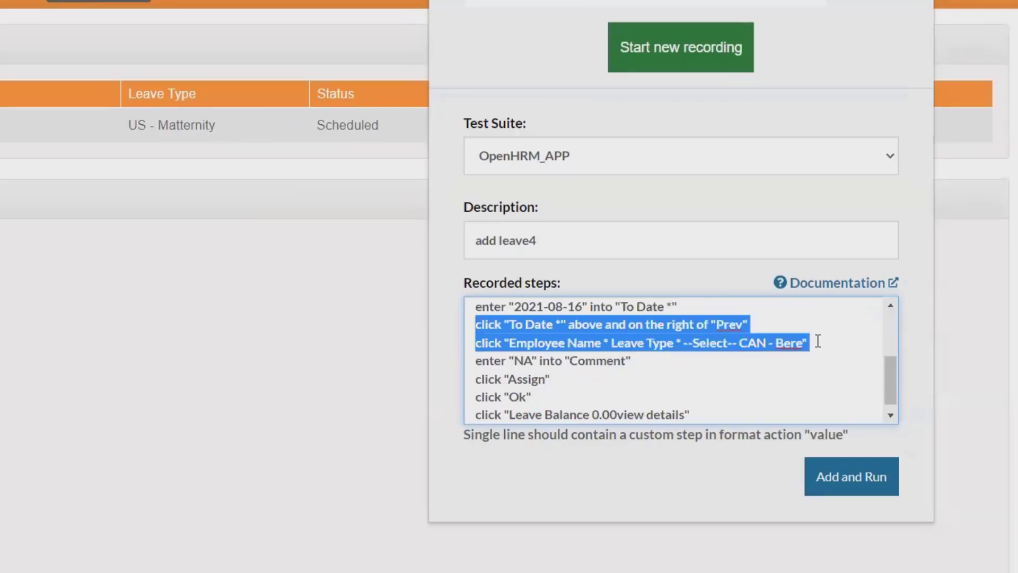
pyautogui.press('Delete')
pyautogui.press('Delete')
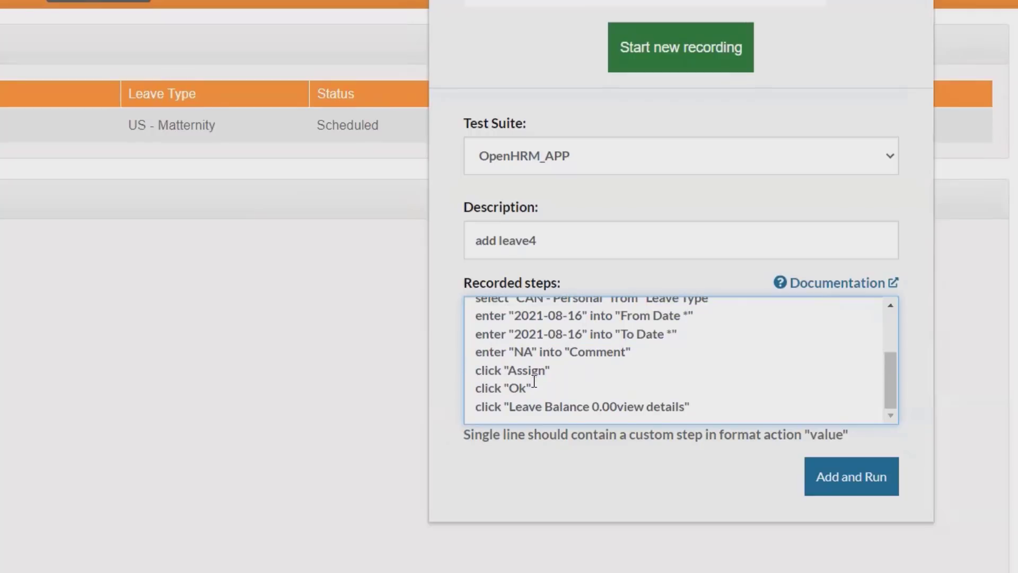
pyautogui.click(490, 404)
pyautogui.press('BackSpace')
pyautogui.press('BackSpace')
pyautogui.write('chec')
pyautogui.write('k pa')
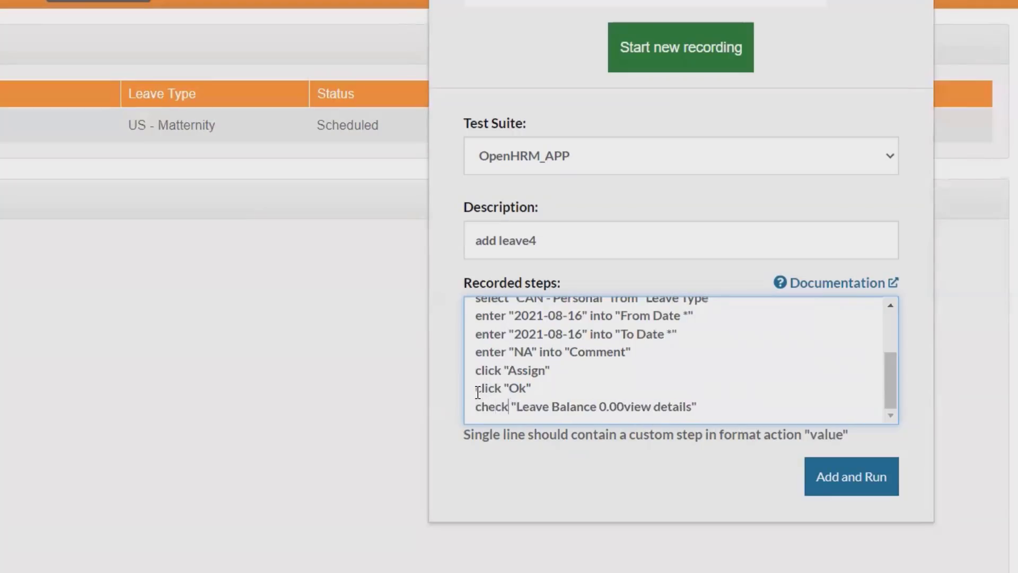
pyautogui.write('ge con')
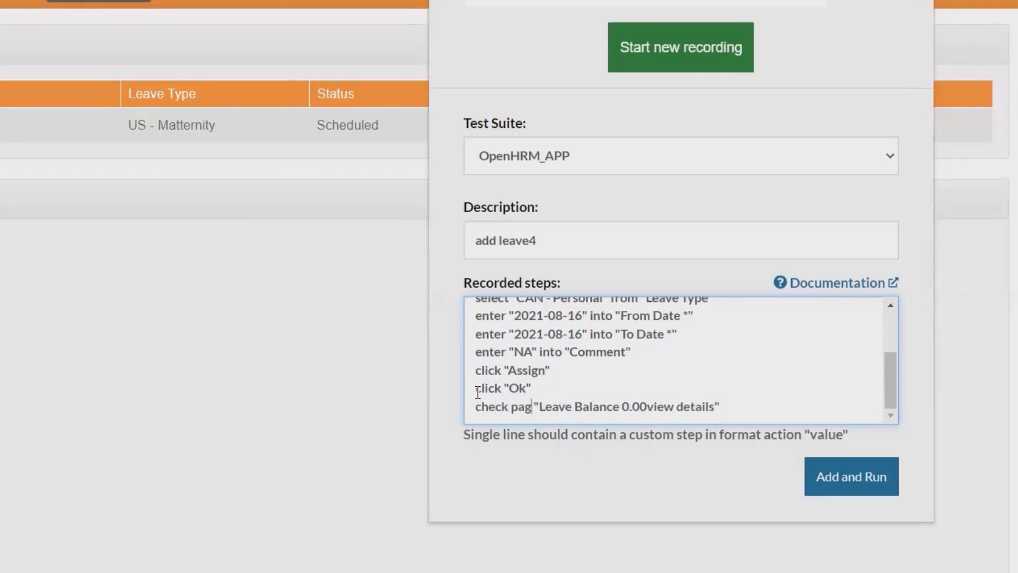
pyautogui.write('tains')
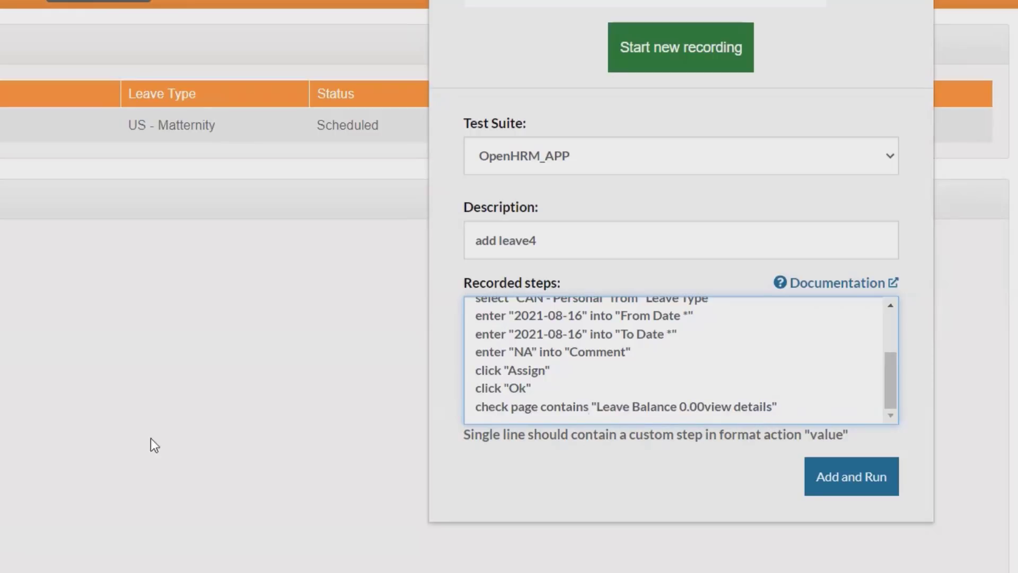
# Step: Save and run add leave4 with Add and Run, then expand its row to follow the execution
pyautogui.click(866, 484)
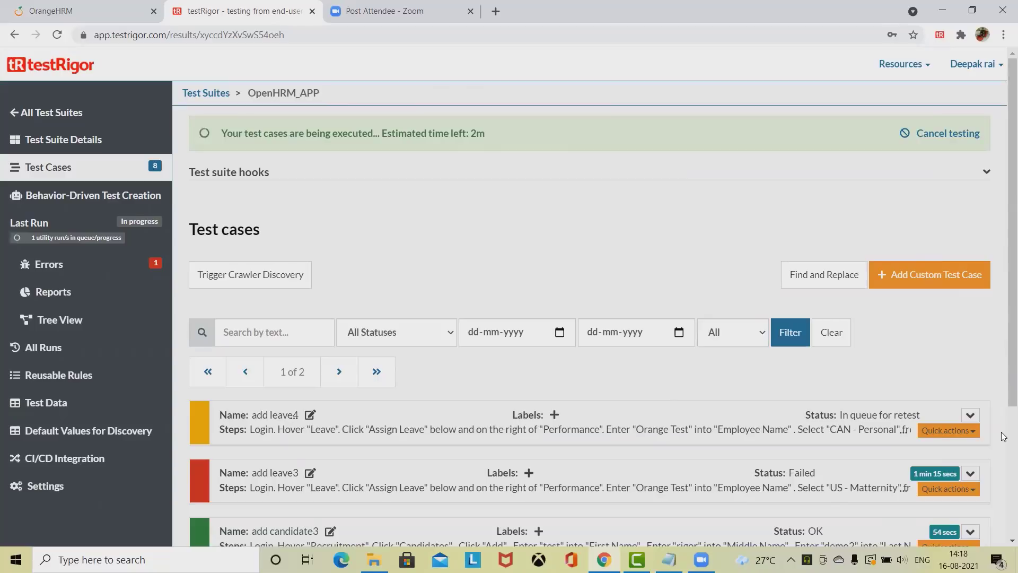
pyautogui.click(971, 415)
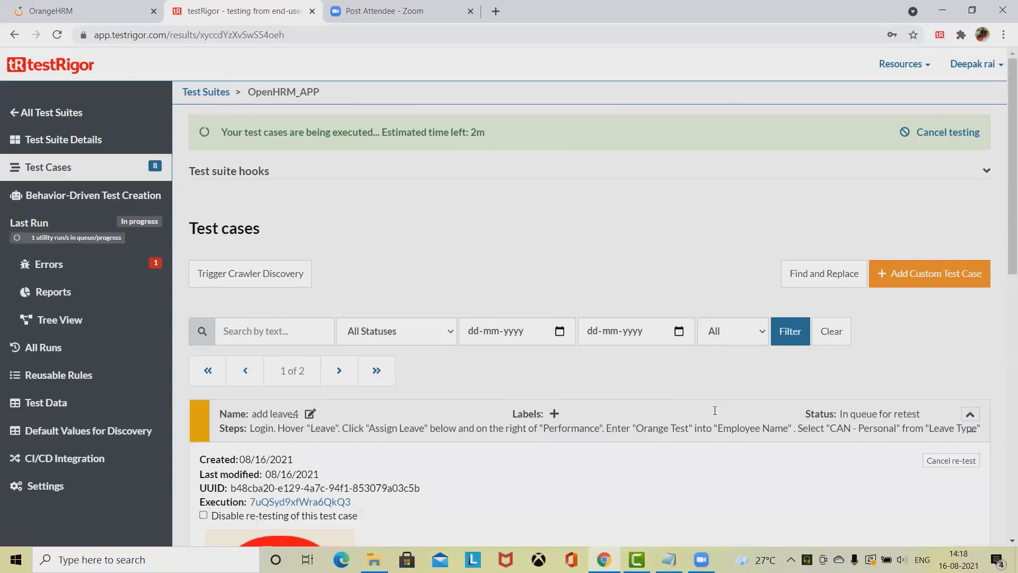
pyautogui.scroll(-2, 721, 422)
pyautogui.scroll(-2, 349, 333)
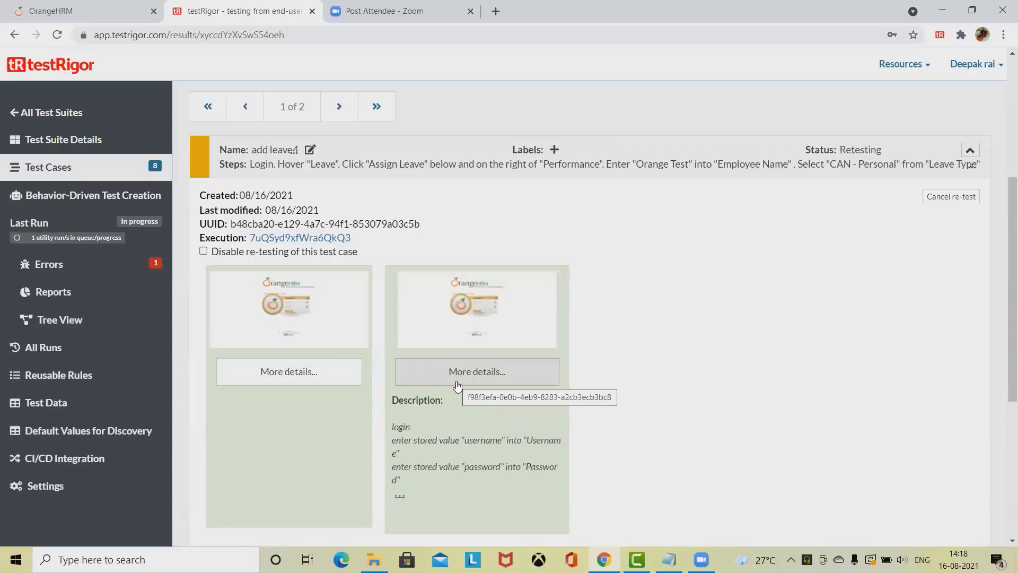
pyautogui.scroll(-1, 705, 406)
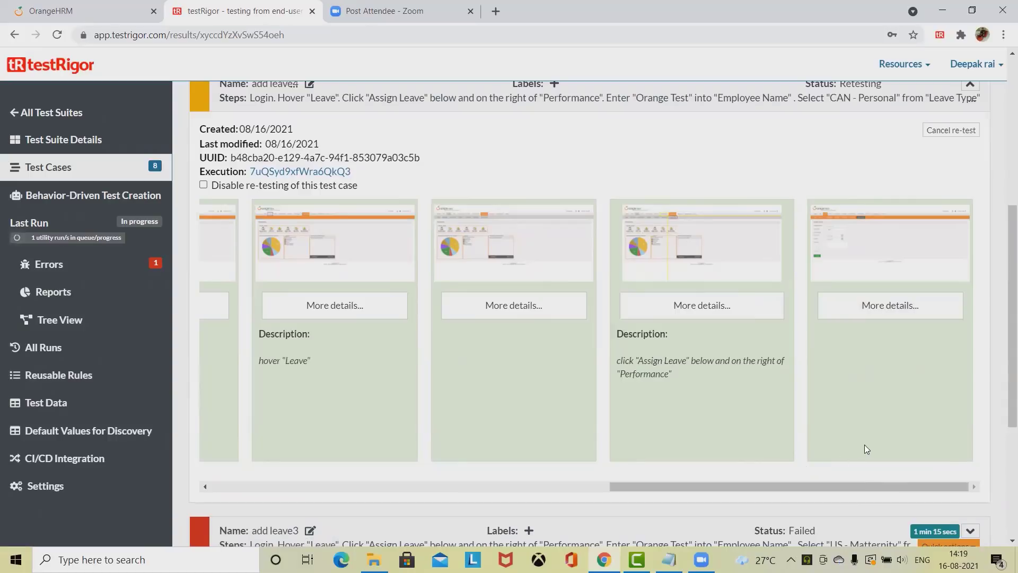
# Step: Inspect the enlarged Step 8 and Step 11 screenshots of the add leave4 run
pyautogui.click(696, 252)
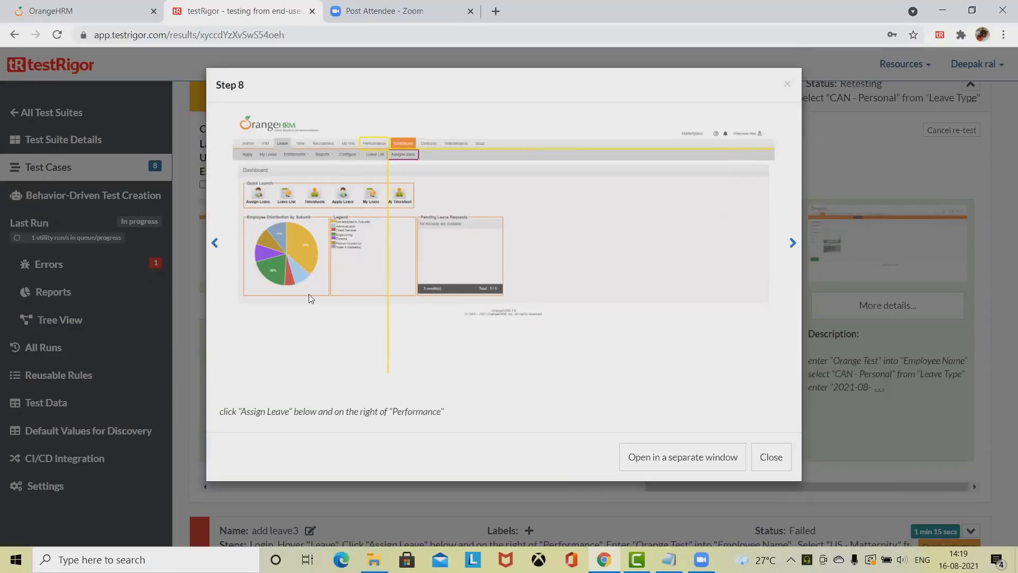
pyautogui.click(788, 86)
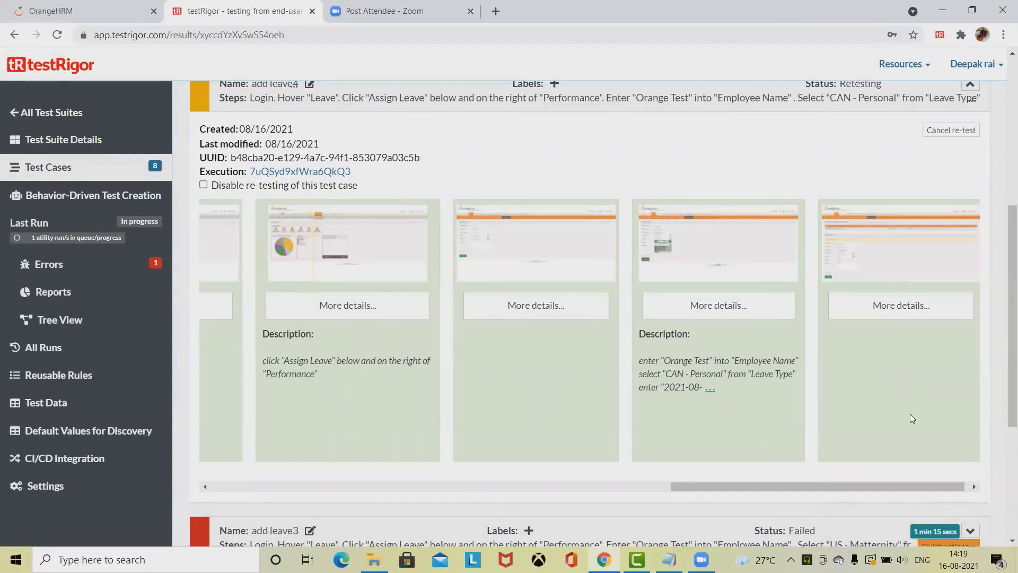
pyautogui.scroll(3, 886, 391)
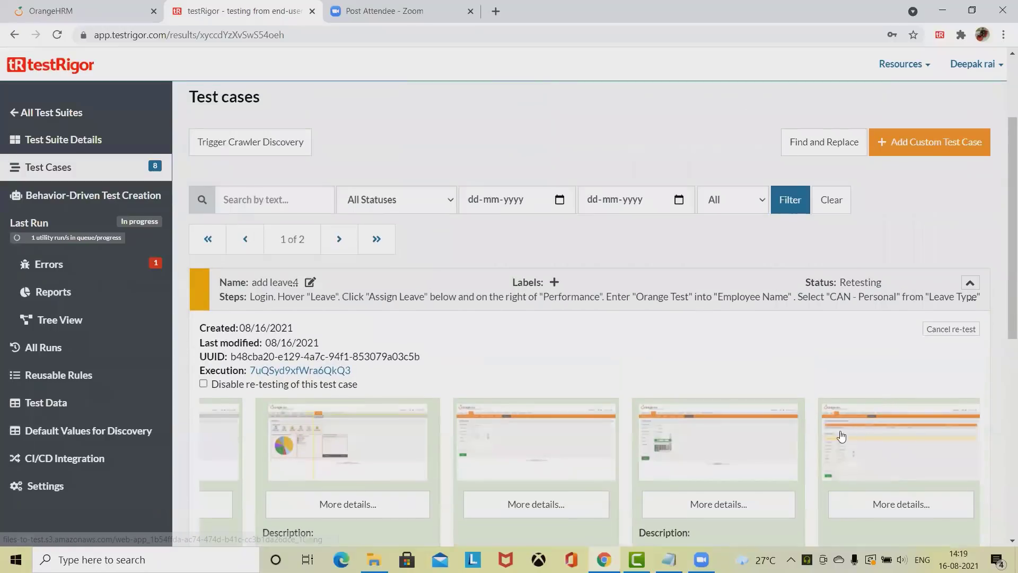
pyautogui.scroll(2, 768, 423)
pyautogui.scroll(-6, 767, 418)
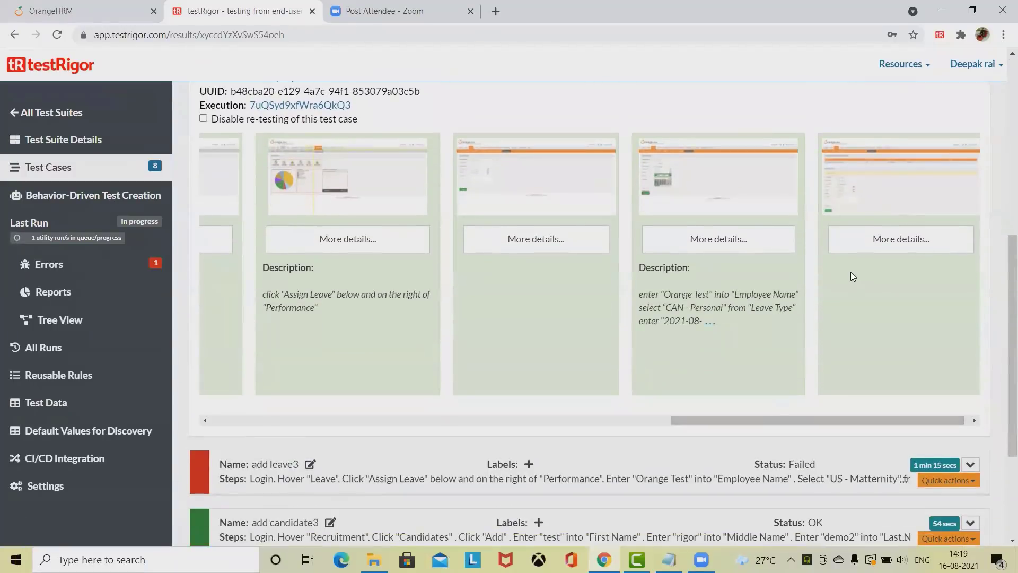
pyautogui.click(879, 200)
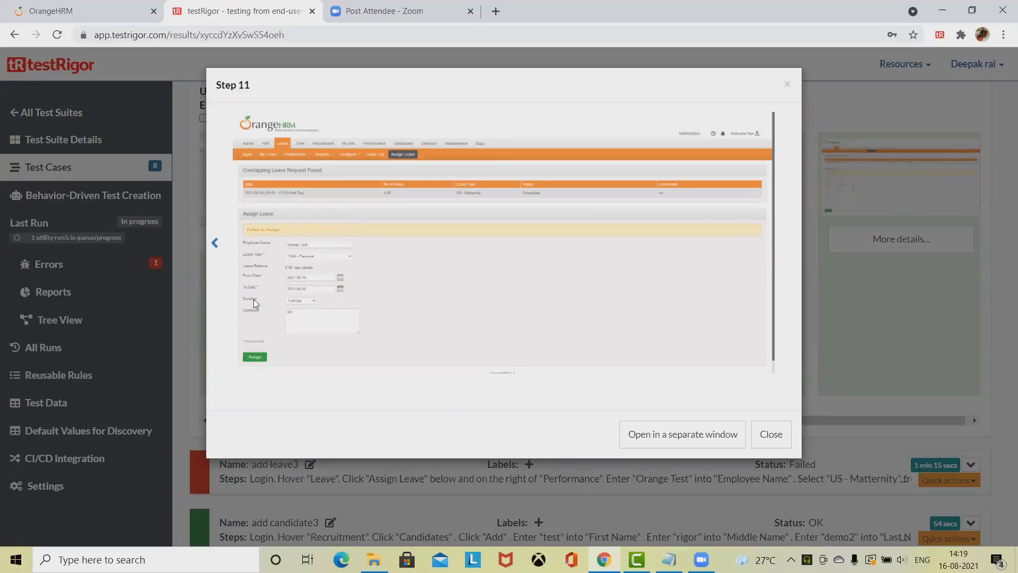
pyautogui.click(771, 434)
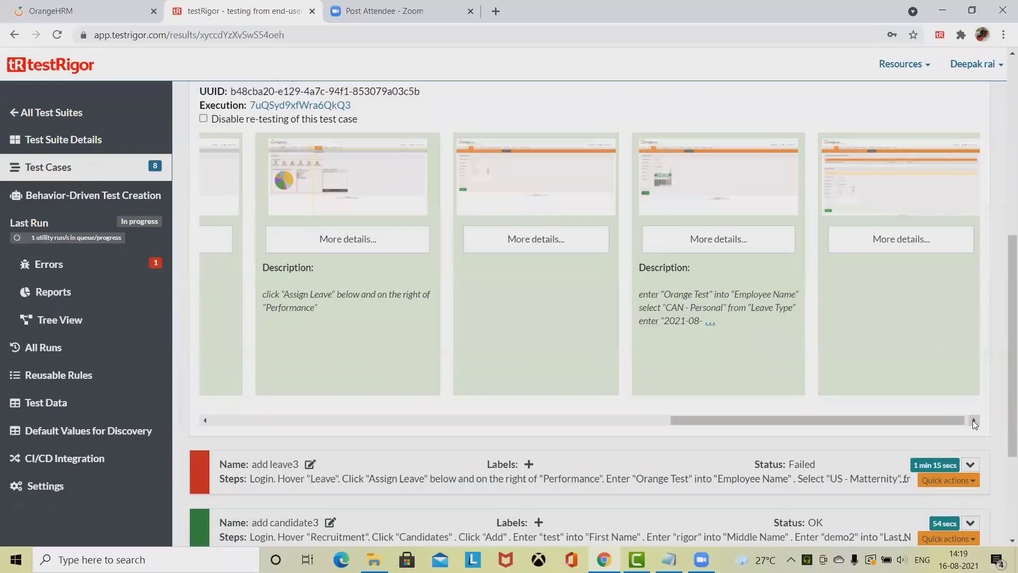
# Step: Select the failed card's error showing the "Ok" button could not be clicked
pyautogui.click(975, 420)
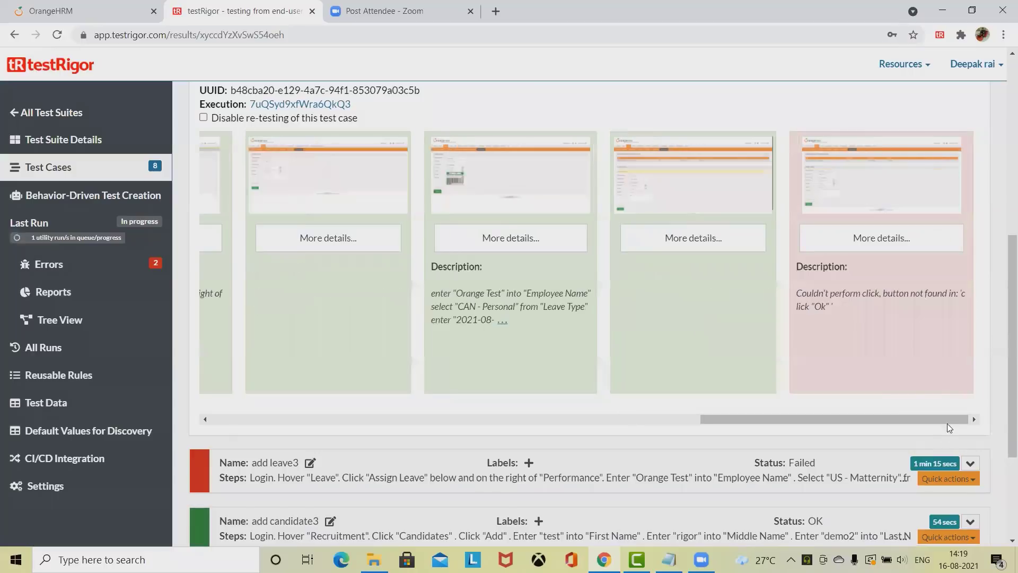
pyautogui.moveTo(818, 296); pyautogui.dragTo(933, 312)
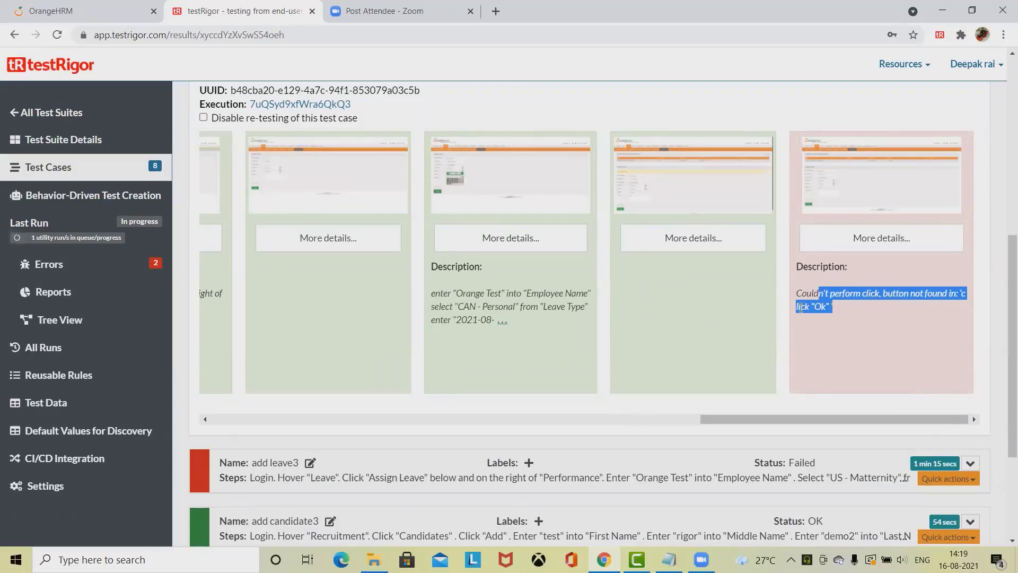
pyautogui.scroll(1, 962, 412)
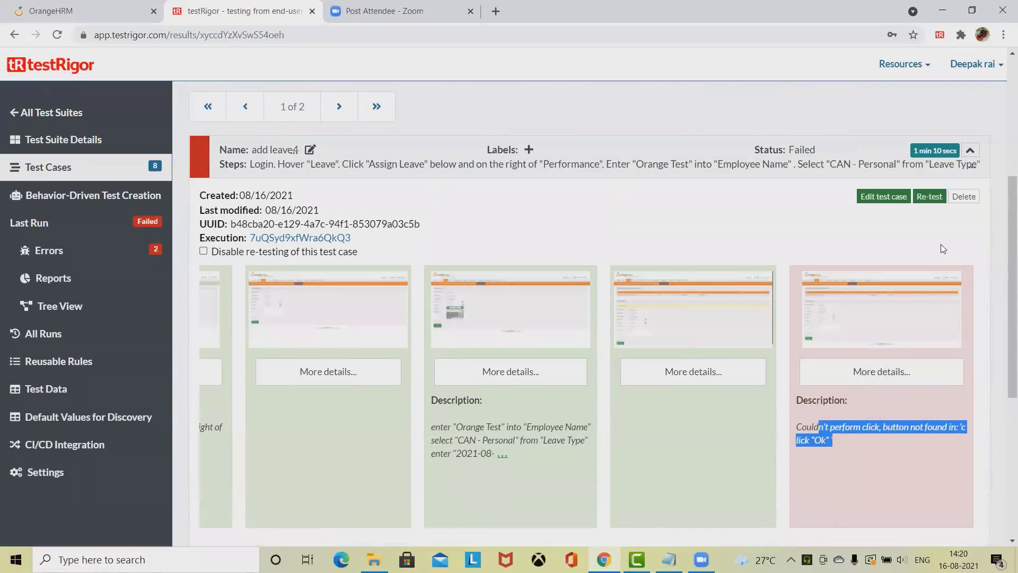
# Step: Edit add leave4 and delete its click "Ok" step from the custom steps
pyautogui.click(883, 196)
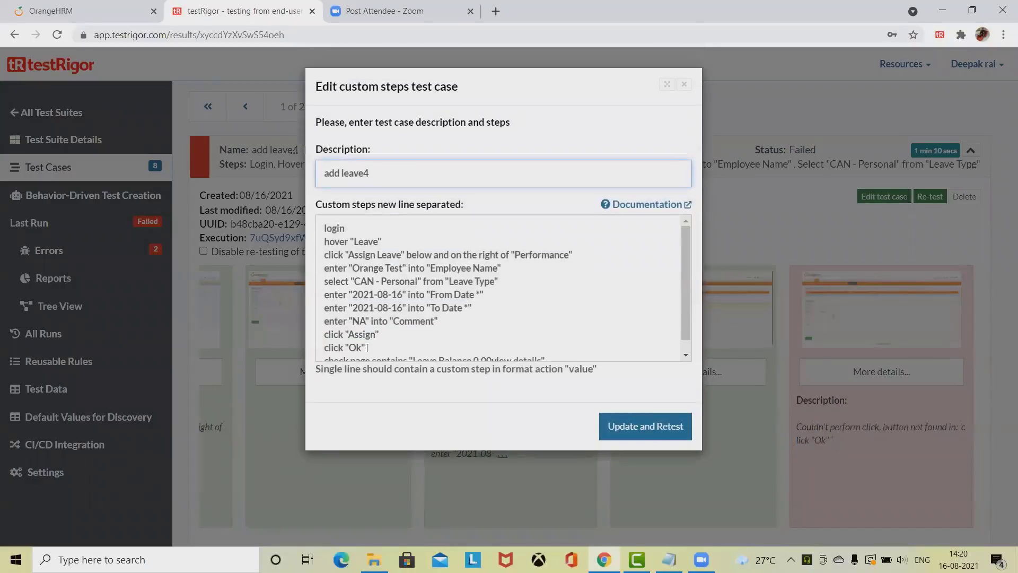
pyautogui.scroll(-1, 367, 348)
pyautogui.click(369, 336)
pyautogui.moveTo(367, 336); pyautogui.dragTo(309, 338)
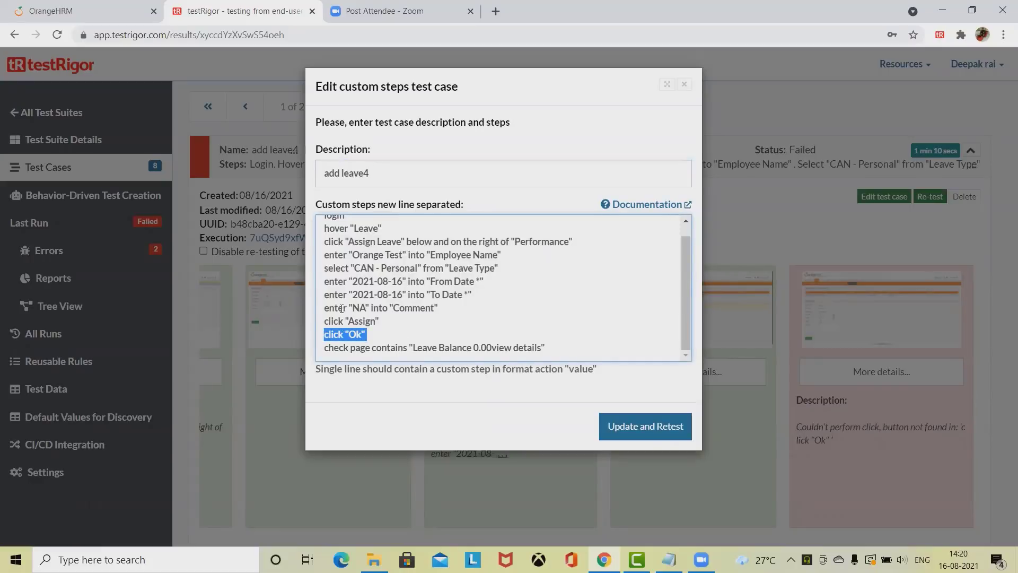
pyautogui.click(338, 329)
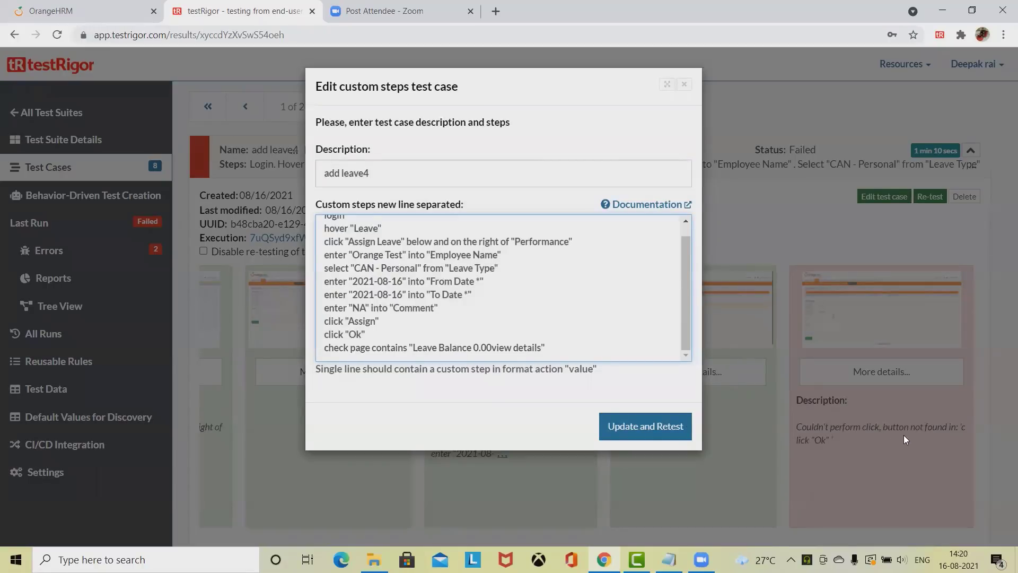
pyautogui.moveTo(458, 87); pyautogui.dragTo(369, 87)
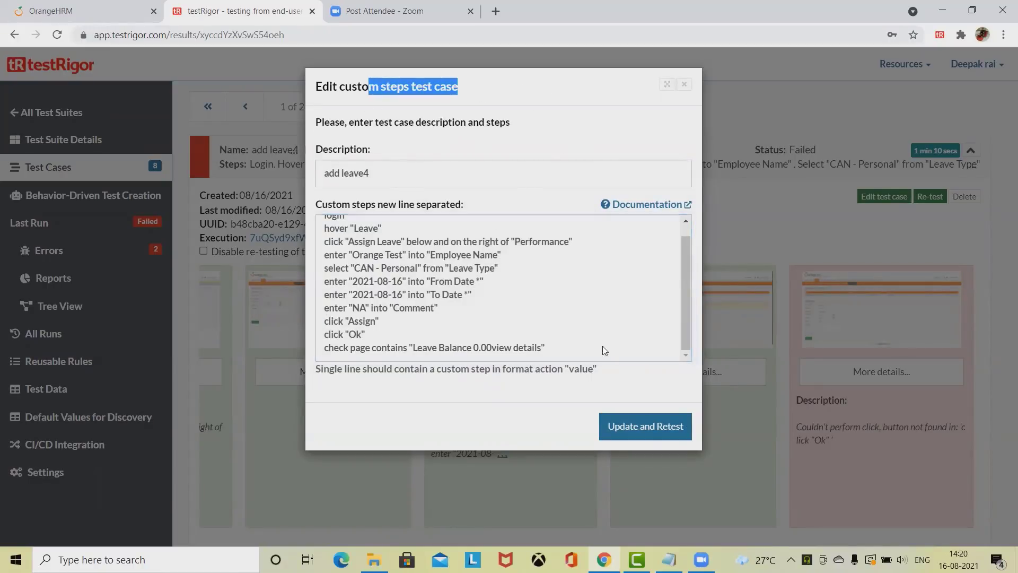
pyautogui.click(370, 333)
pyautogui.press('BackSpace')
pyautogui.press('BackSpace')
pyautogui.press('BackSpace')
pyautogui.press('BackSpace')
pyautogui.press('BackSpace')
pyautogui.press('BackSpace')
pyautogui.press('BackSpace')
pyautogui.press('BackSpace')
pyautogui.press('BackSpace')
pyautogui.press('BackSpace')
pyautogui.press('BackSpace')
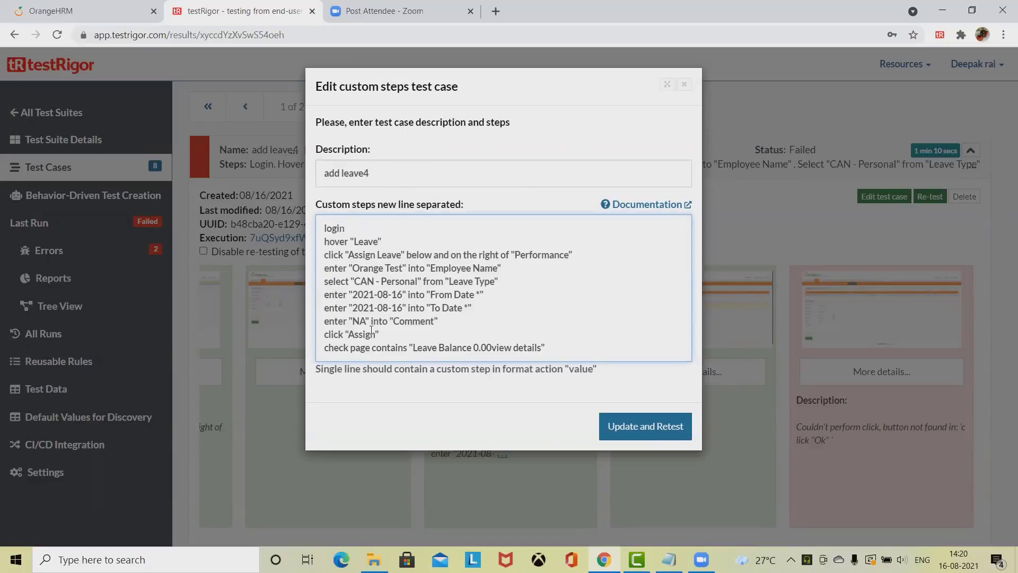
# Step: Update and retest add leave4, confirming it is queued for retest in the Test Cases list
pyautogui.click(629, 429)
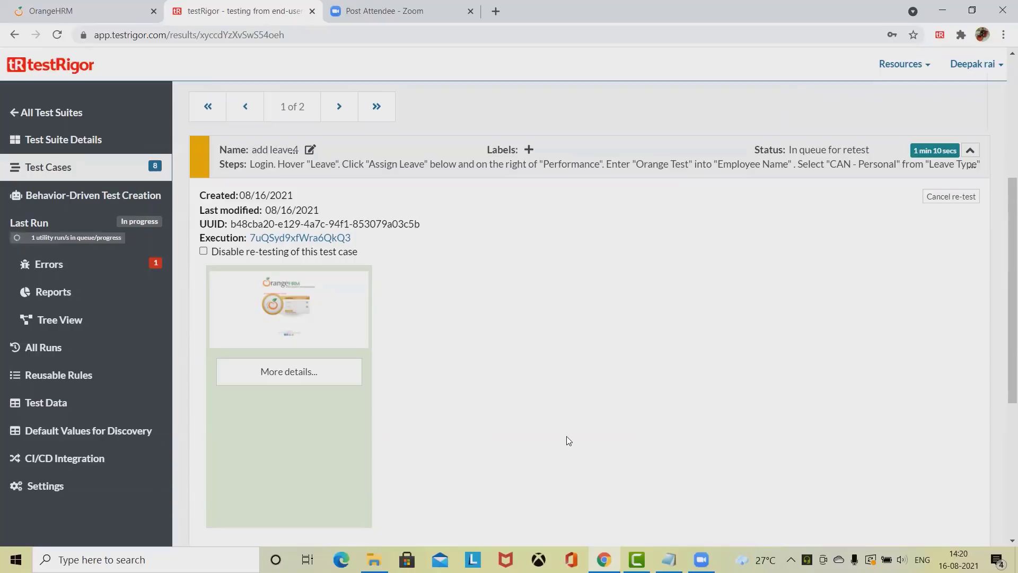
pyautogui.scroll(-1, 738, 446)
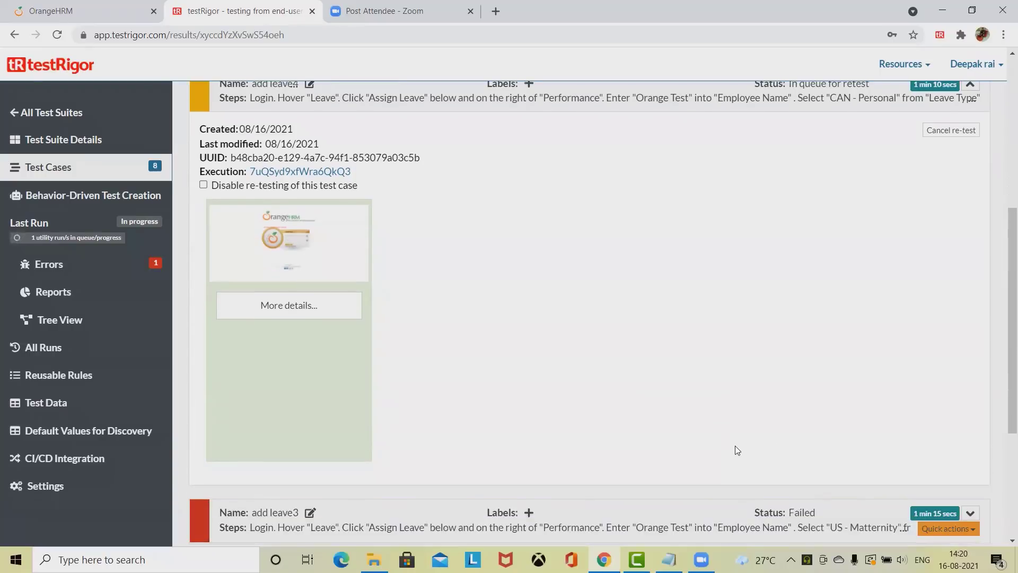
pyautogui.scroll(-2, 735, 445)
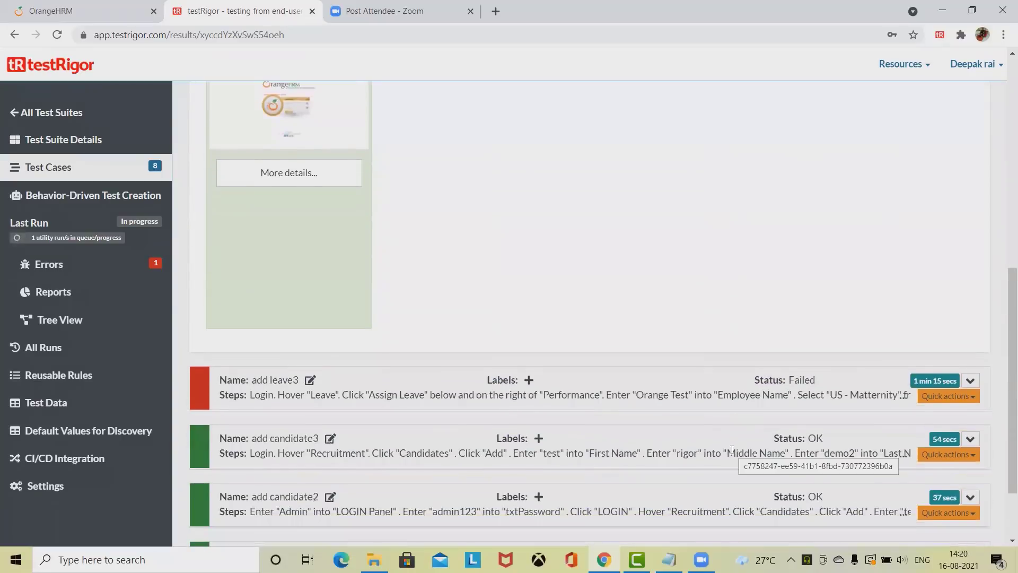
pyautogui.scroll(5, 731, 451)
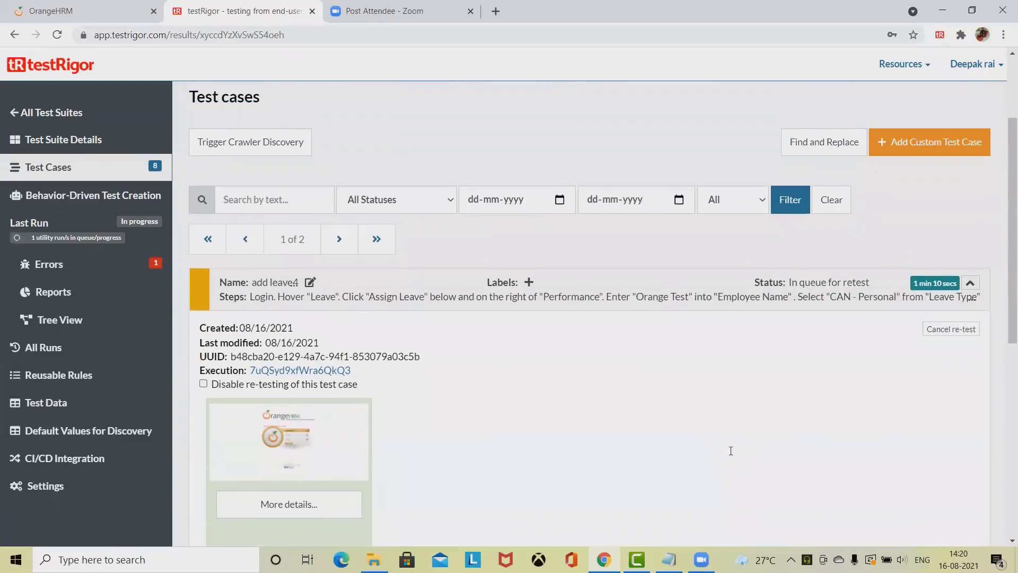